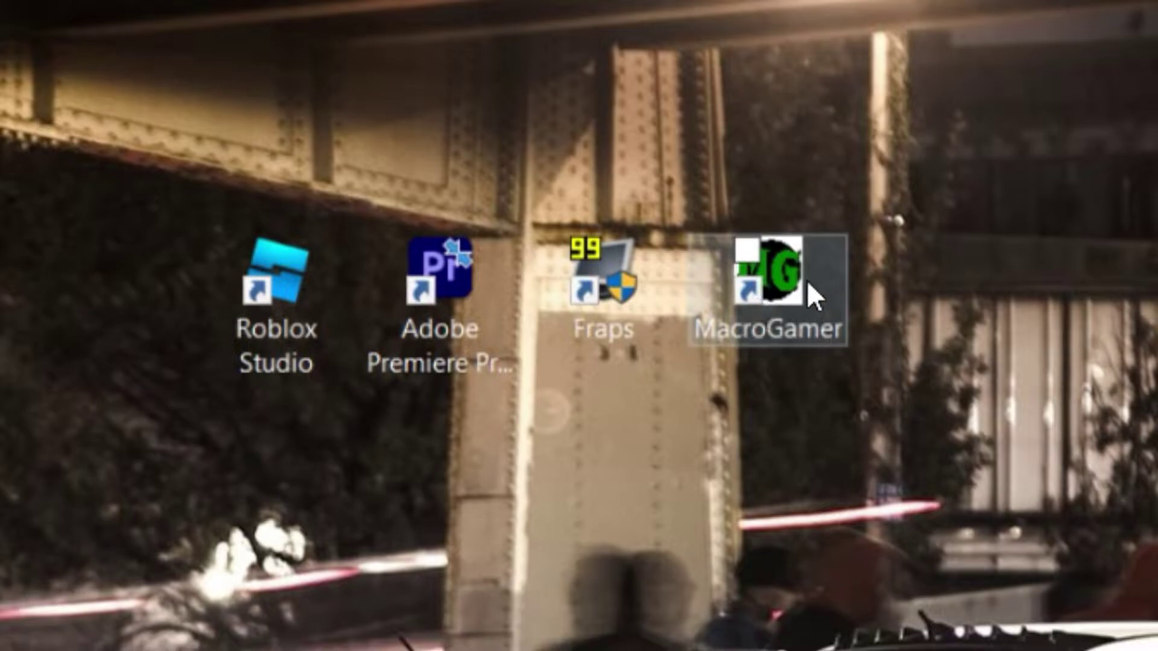
Step: Select the MacroGamer shortcut on the desktop, then clear the desktop selection
left_click_drag(796, 314, 728, 294)
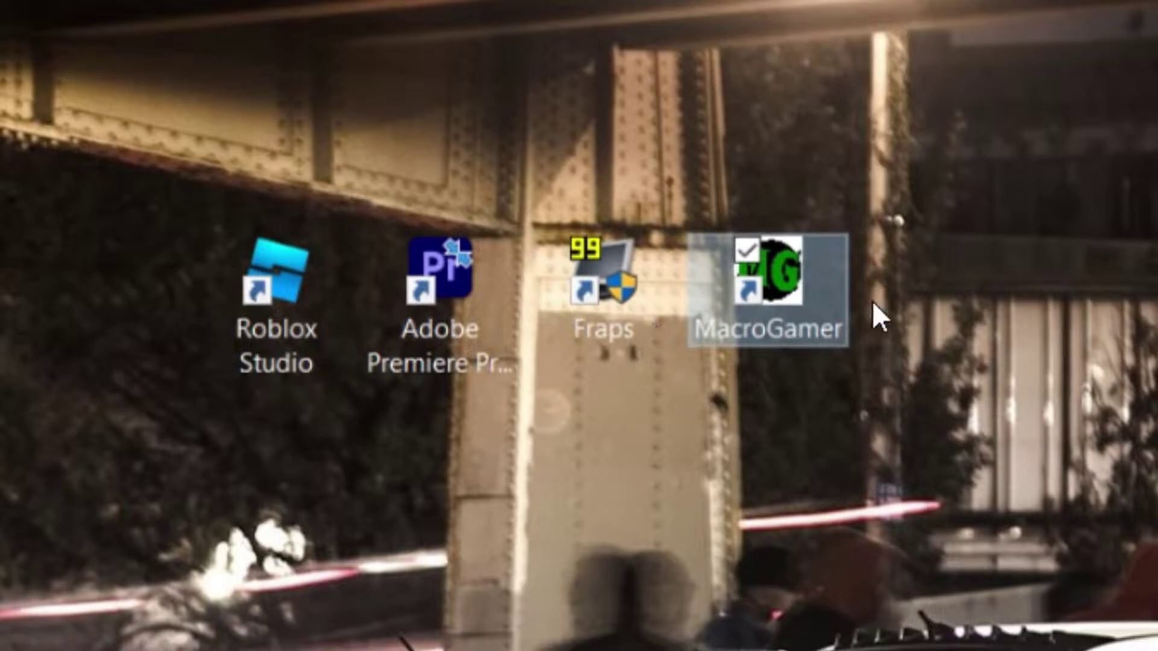
left_click(751, 398)
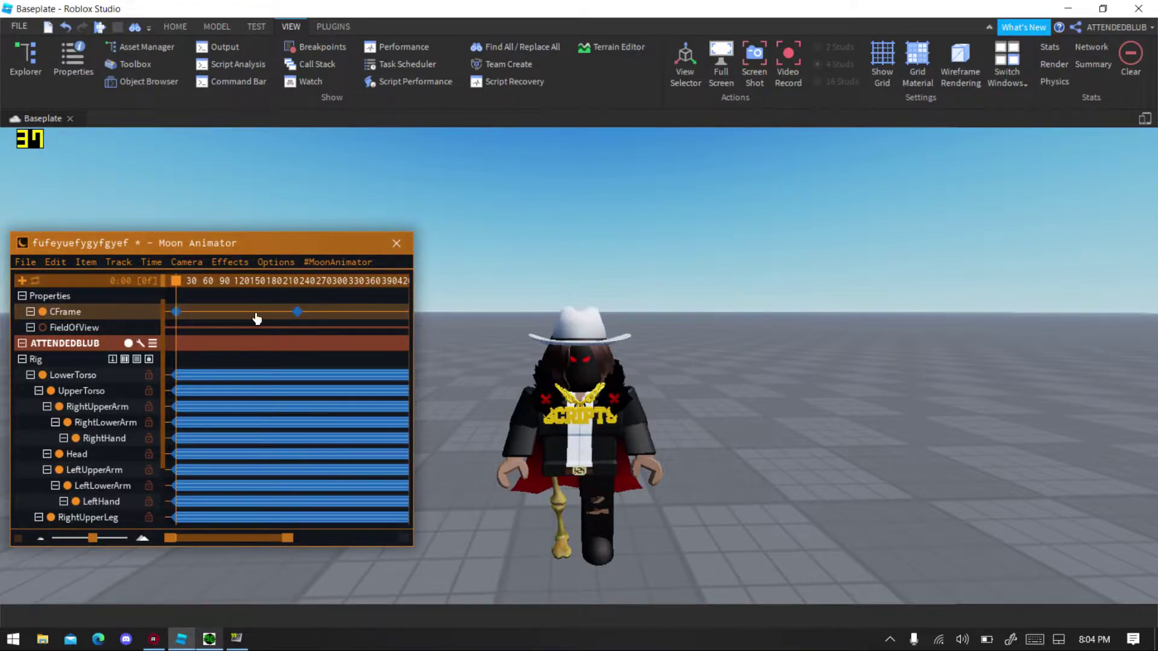
Step: Place MacroGamer beside the Roblox viewport and load profile.mgp from Downloads via File > Load Profile
left_click(207, 640)
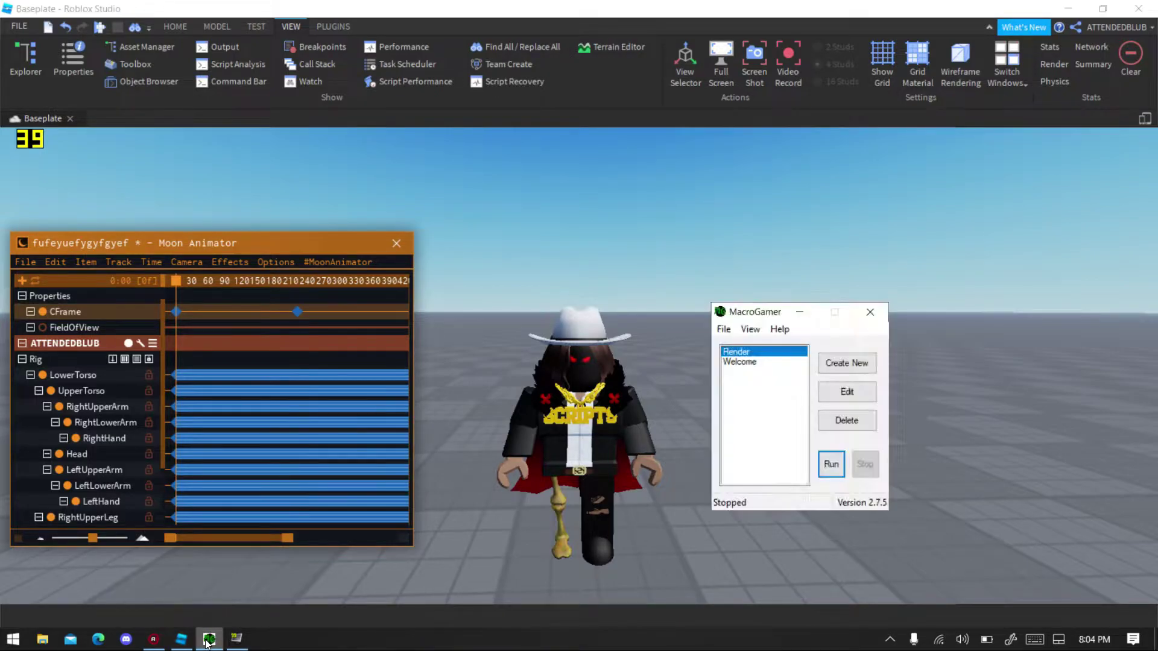
left_click_drag(758, 311, 880, 256)
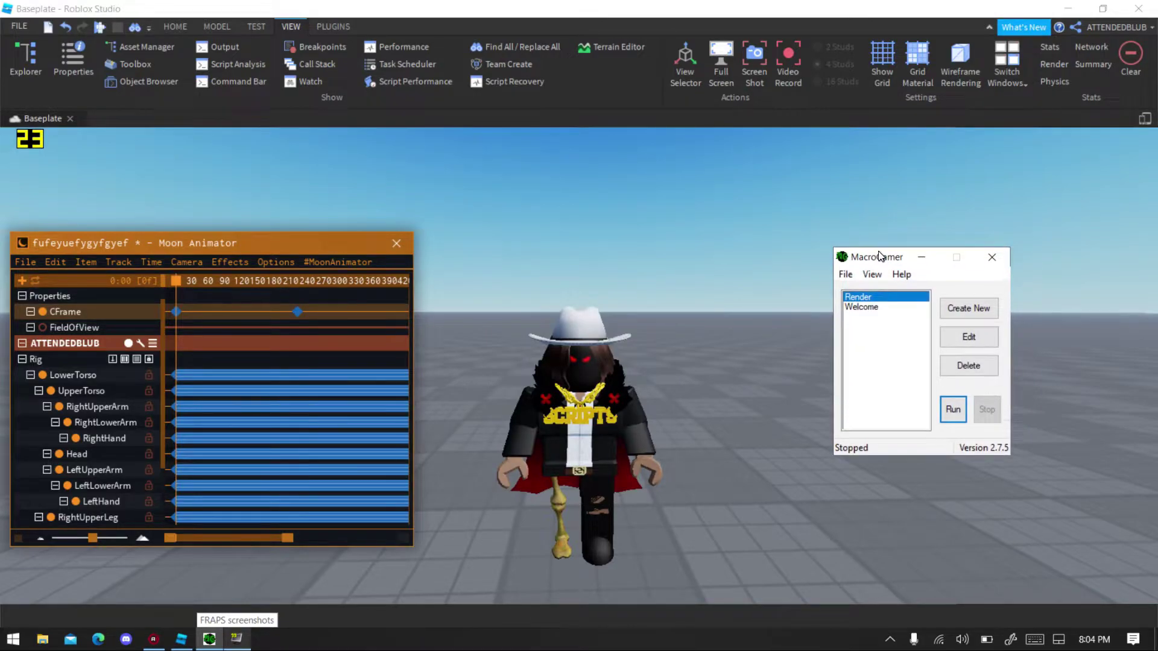
left_click(836, 278)
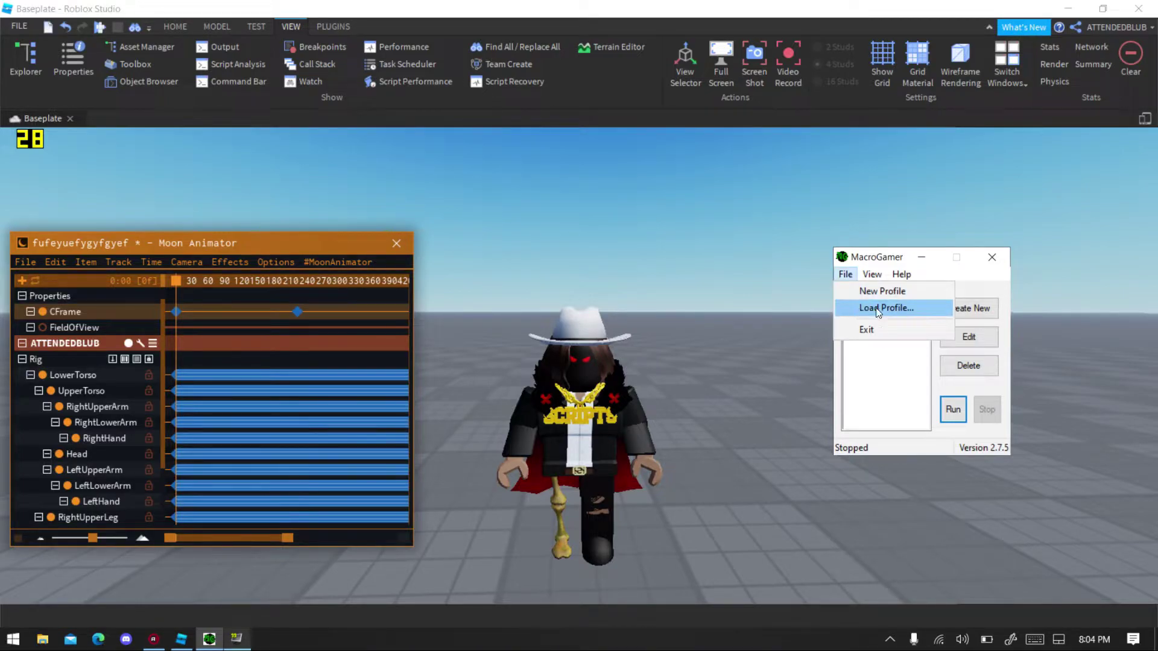
left_click(864, 308)
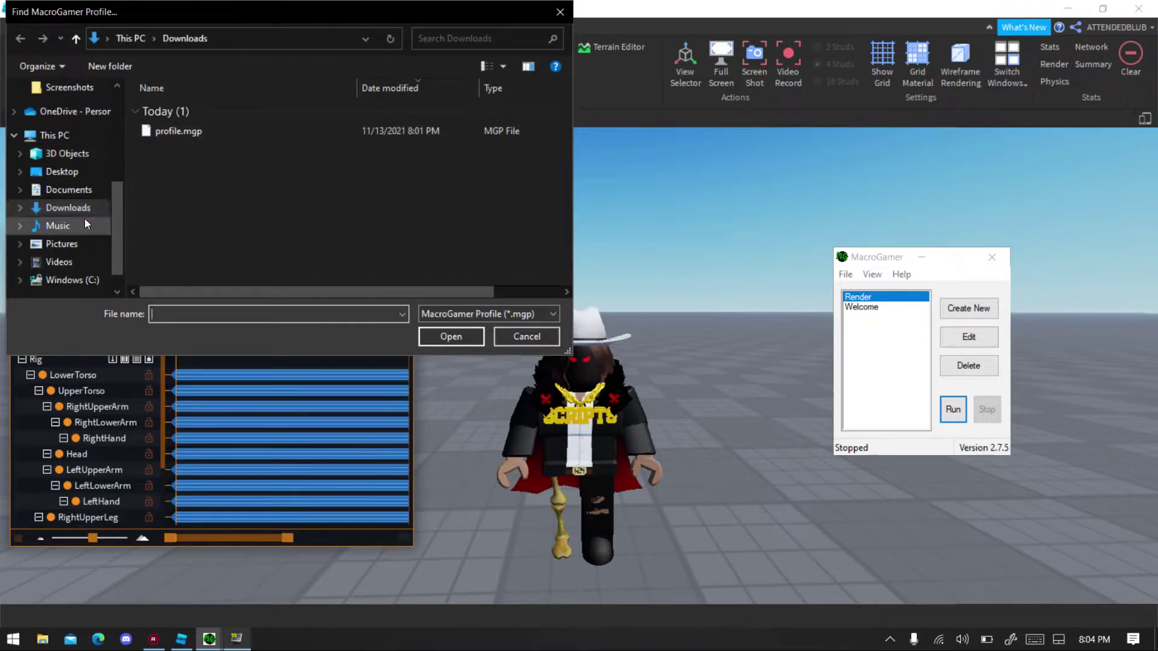
left_click(157, 133)
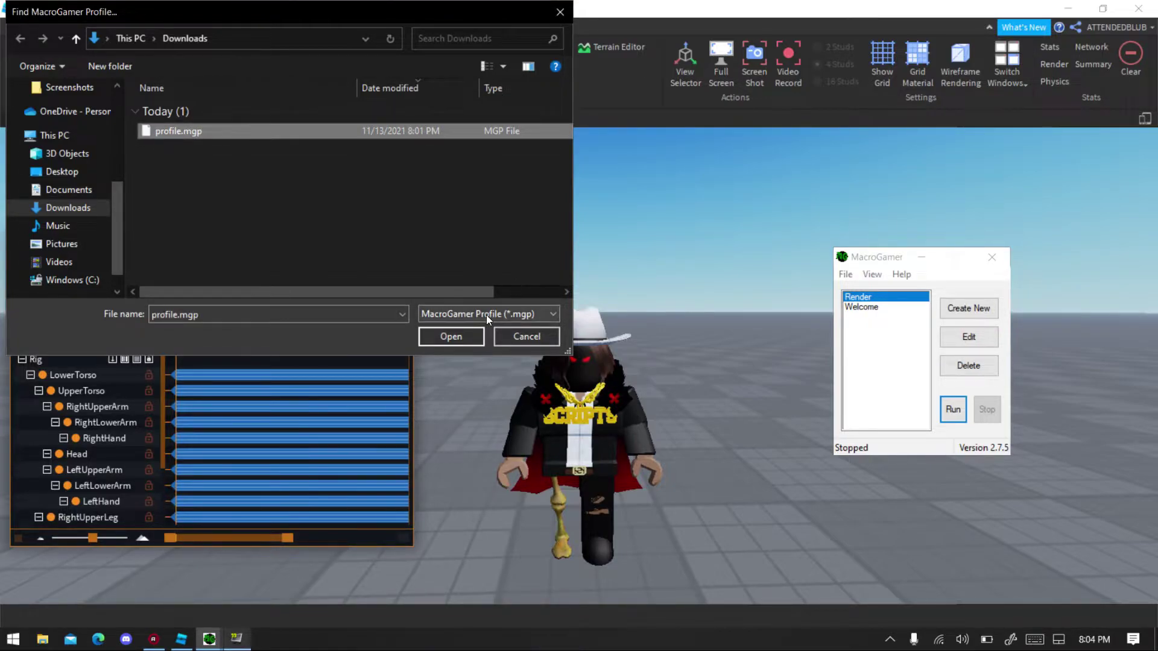
left_click(469, 341)
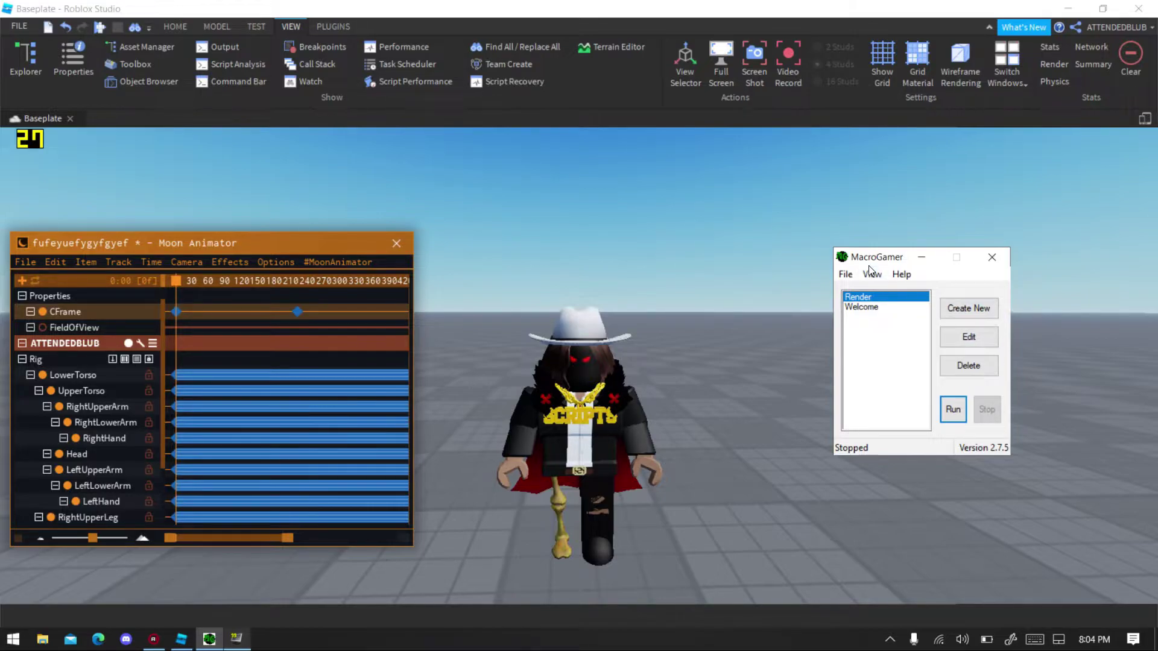
Step: Scrub the Moon Animator playhead to 3:42 (222f), showing the character from behind
left_click(977, 412)
left_click_drag(176, 281, 299, 299)
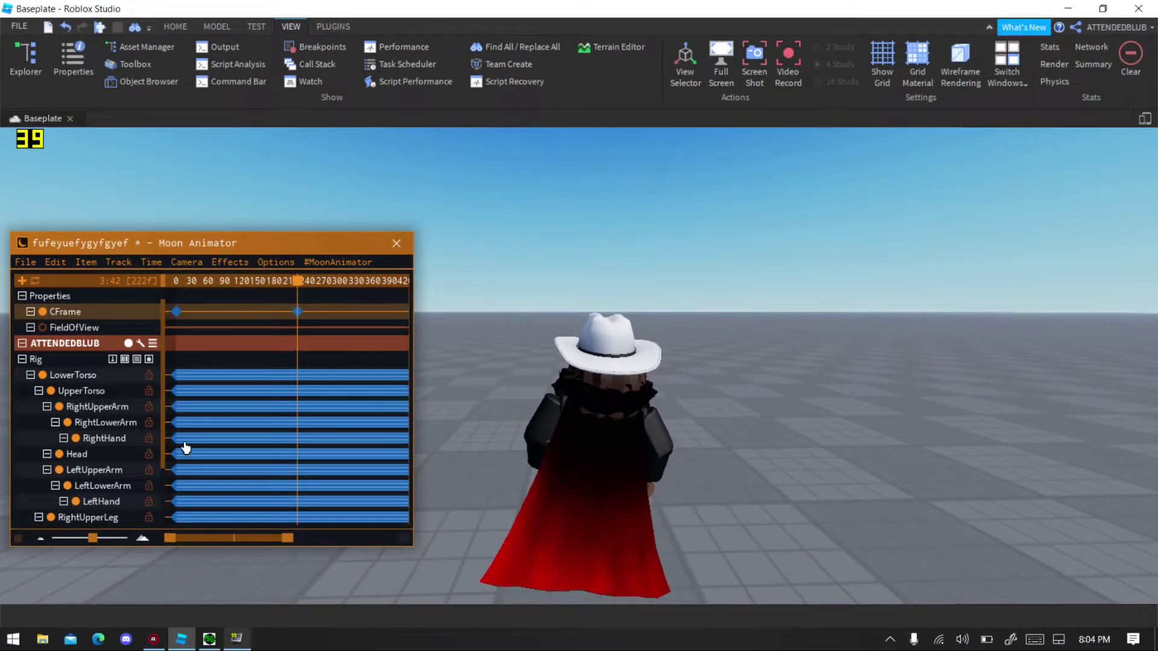
Step: Change the Render macro's Repeat from 437 to 222, run it, and minimize MacroGamer
left_click(209, 638)
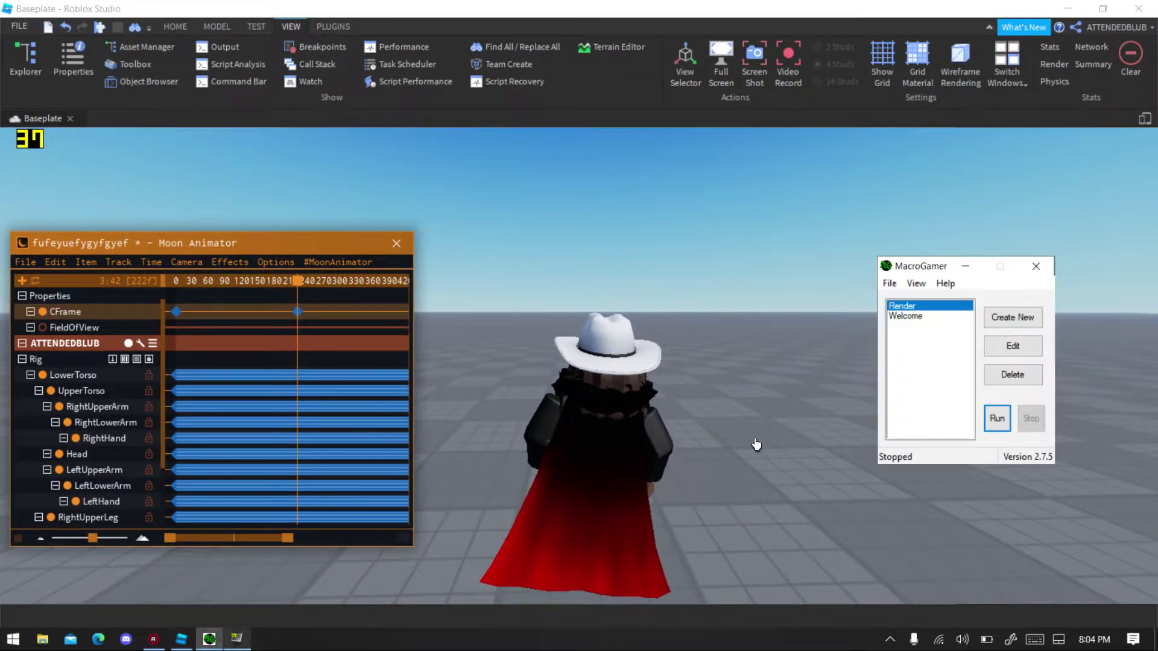
left_click(1003, 347)
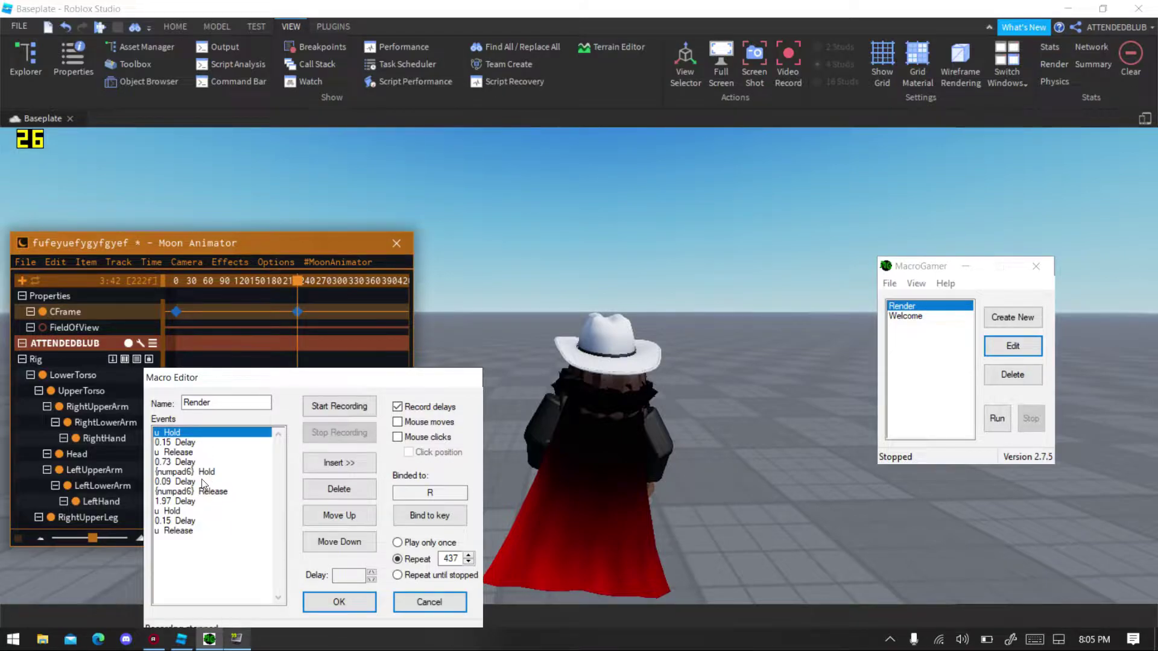
left_click(462, 560)
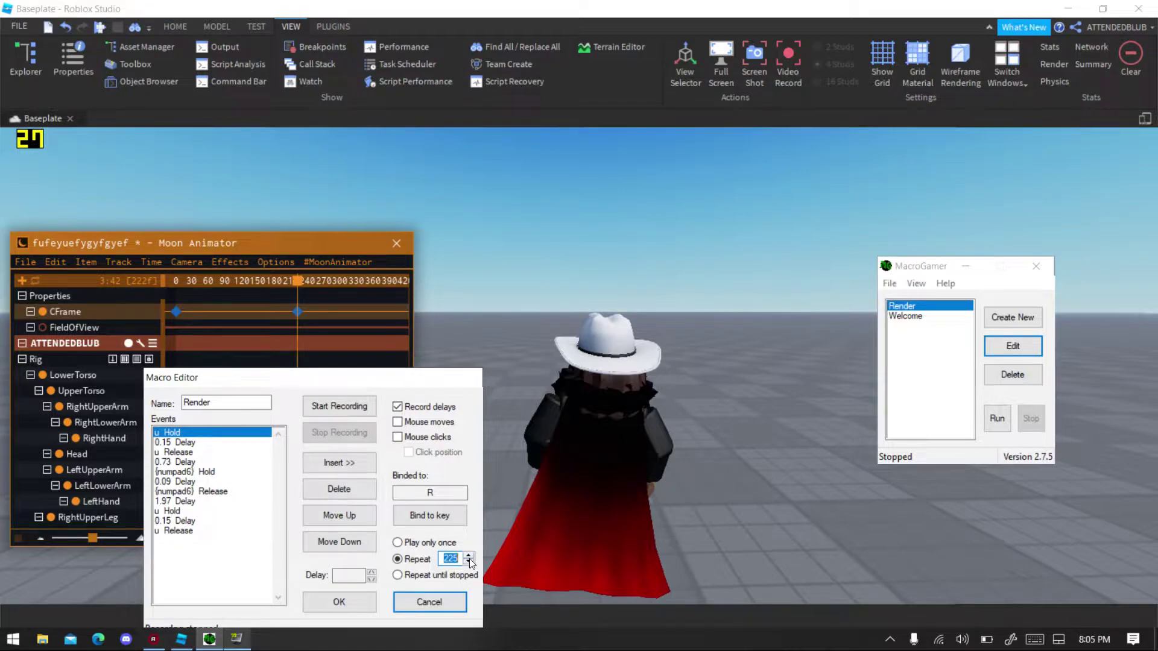
left_click(469, 564)
left_click(470, 563)
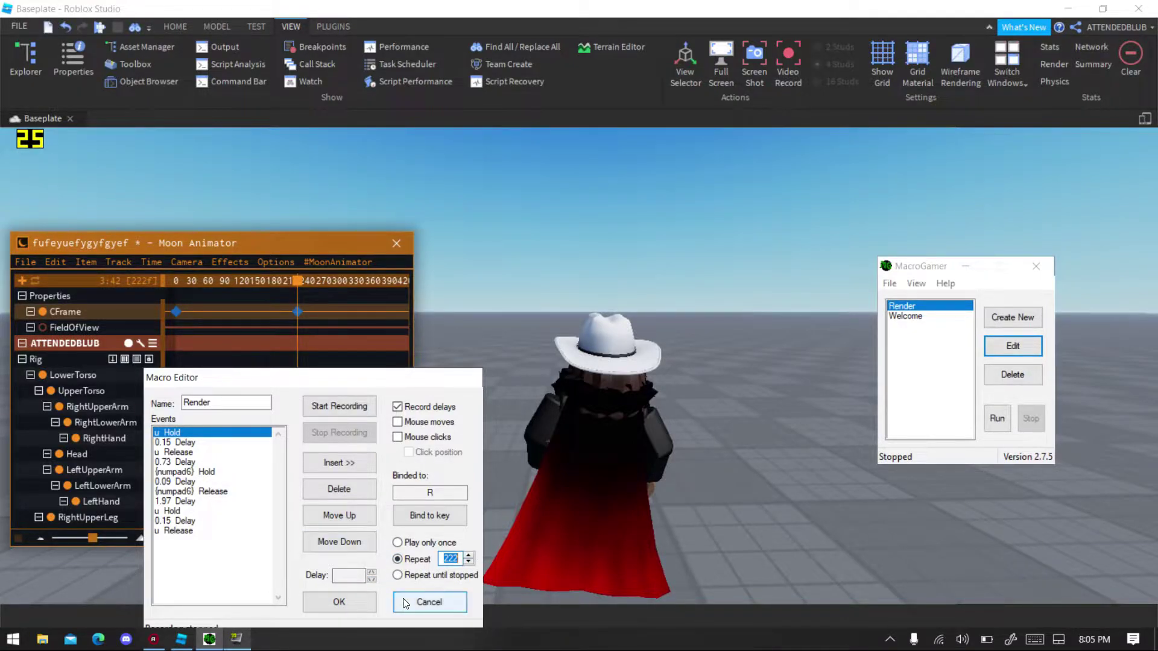
left_click(350, 594)
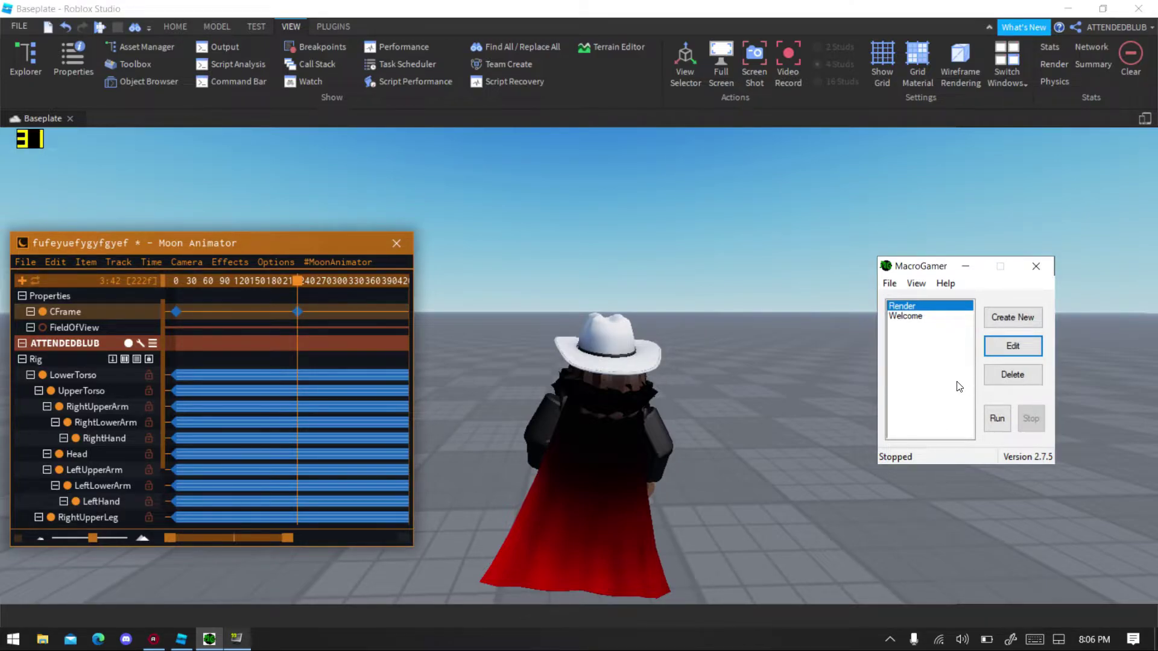
left_click(993, 425)
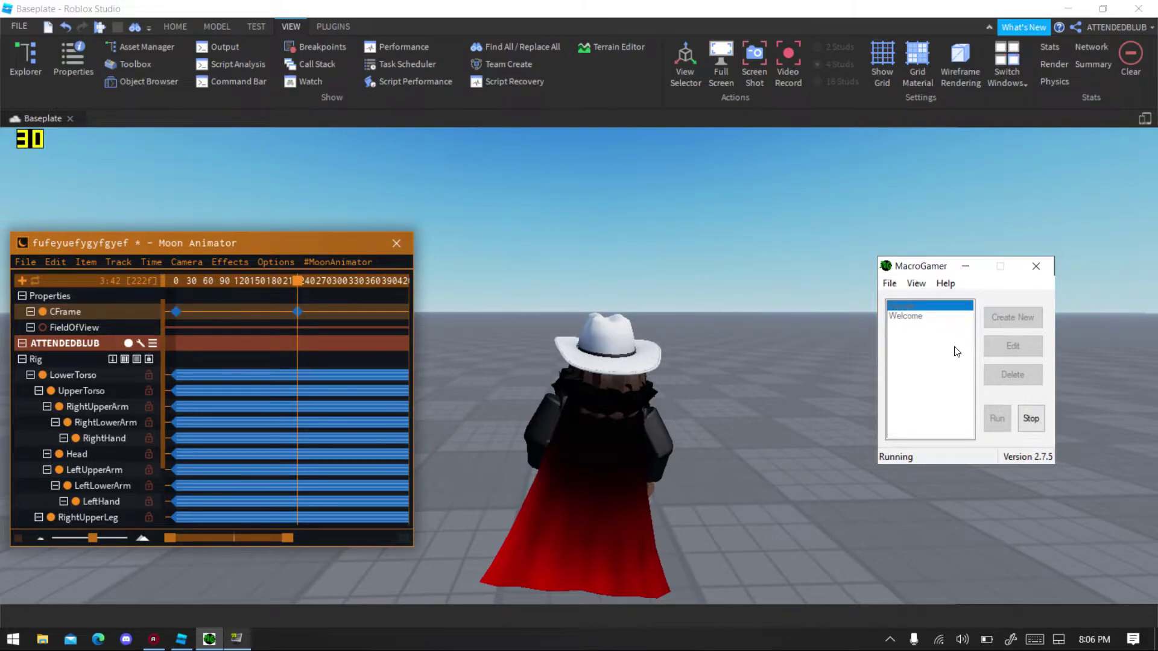
left_click(966, 266)
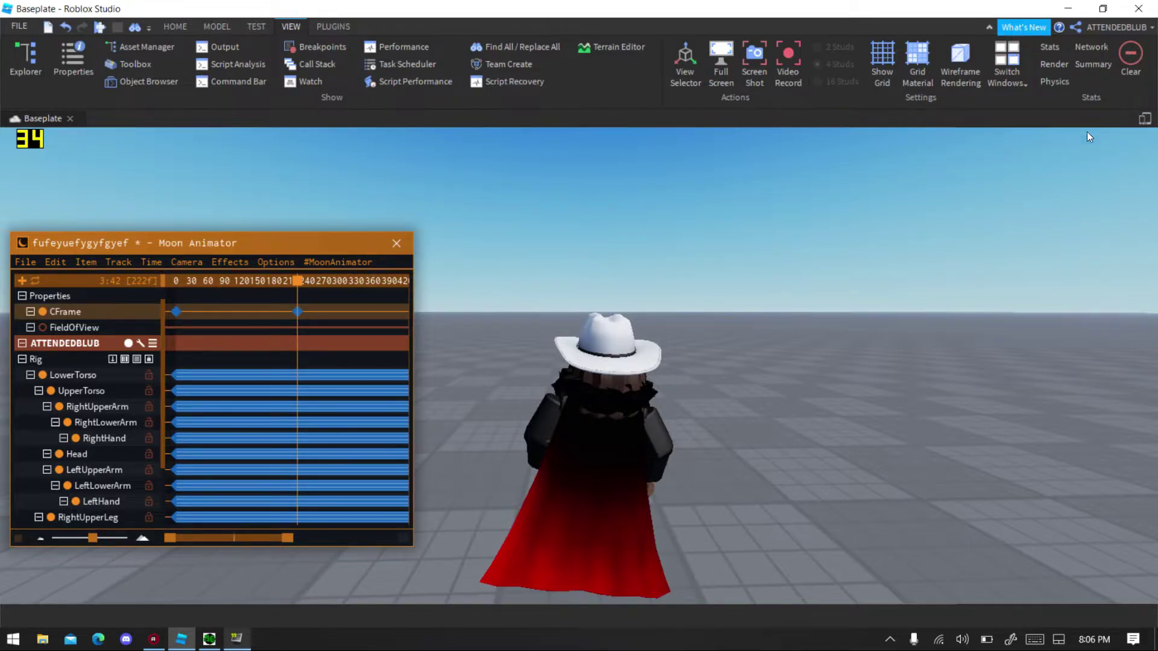
Step: Enable the Device Emulator fitted to the window, keeping the HD 1080 (1920 x 1080) device
left_click(1145, 120)
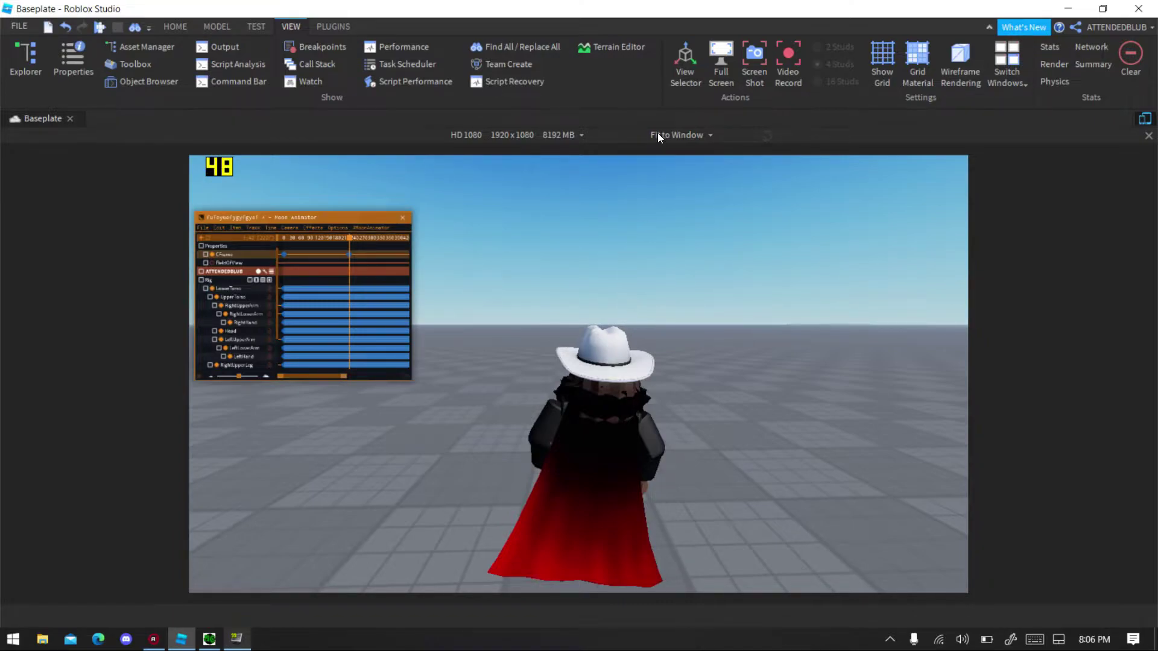
left_click(674, 143)
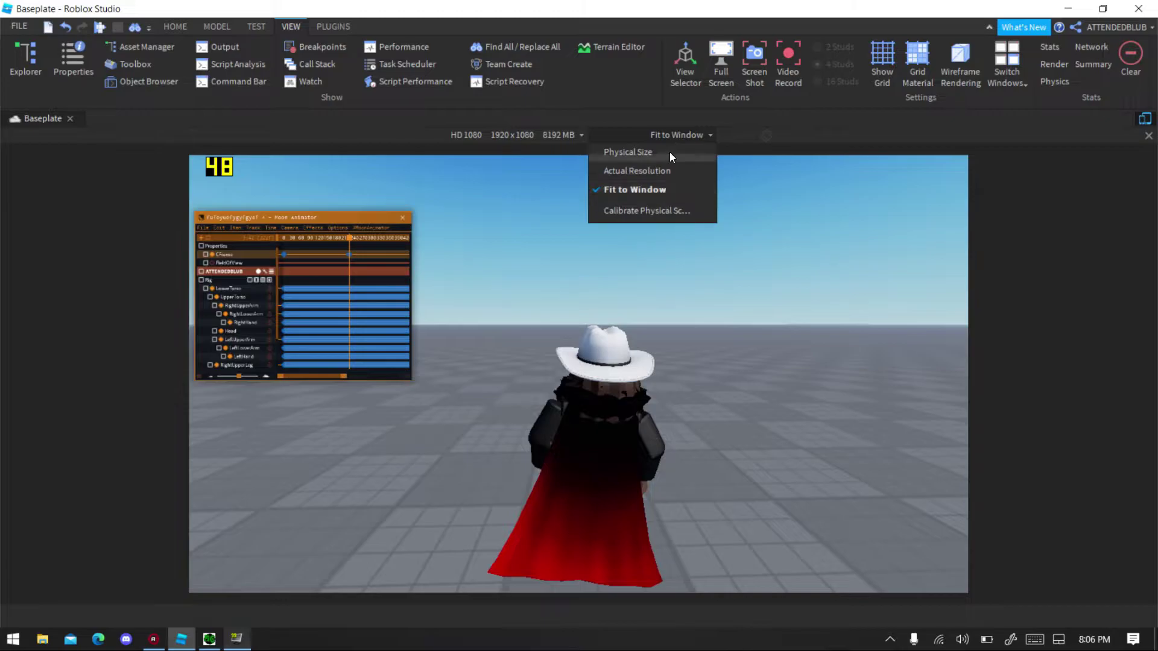
left_click(632, 188)
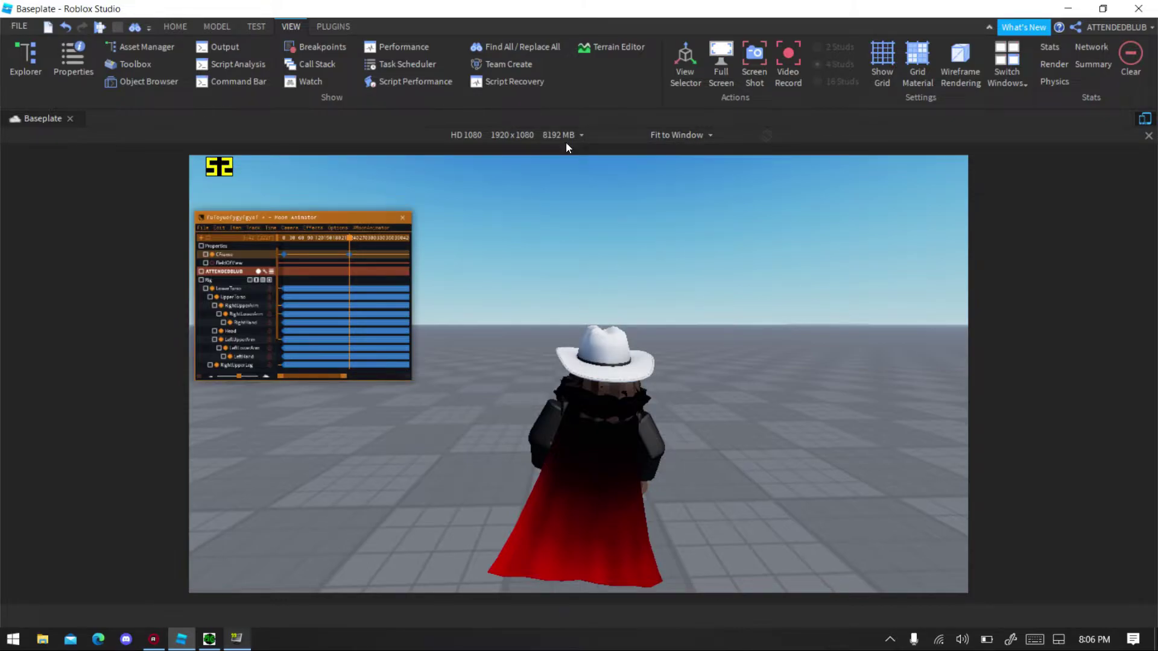
left_click(535, 134)
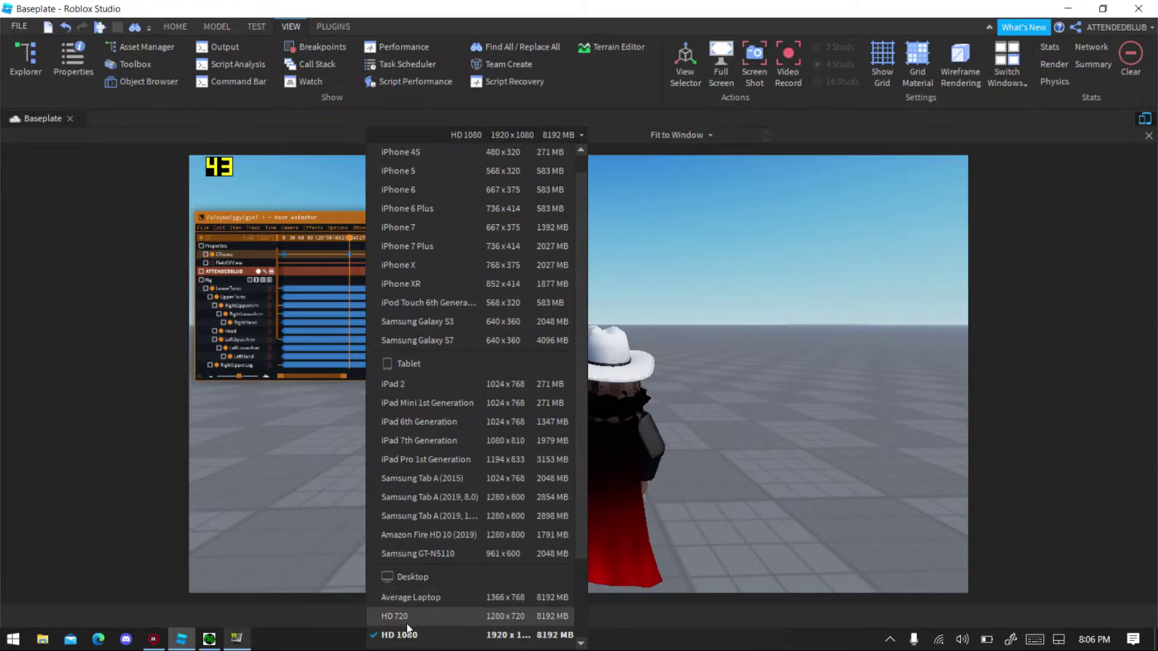
scroll(407, 624, "down", 1)
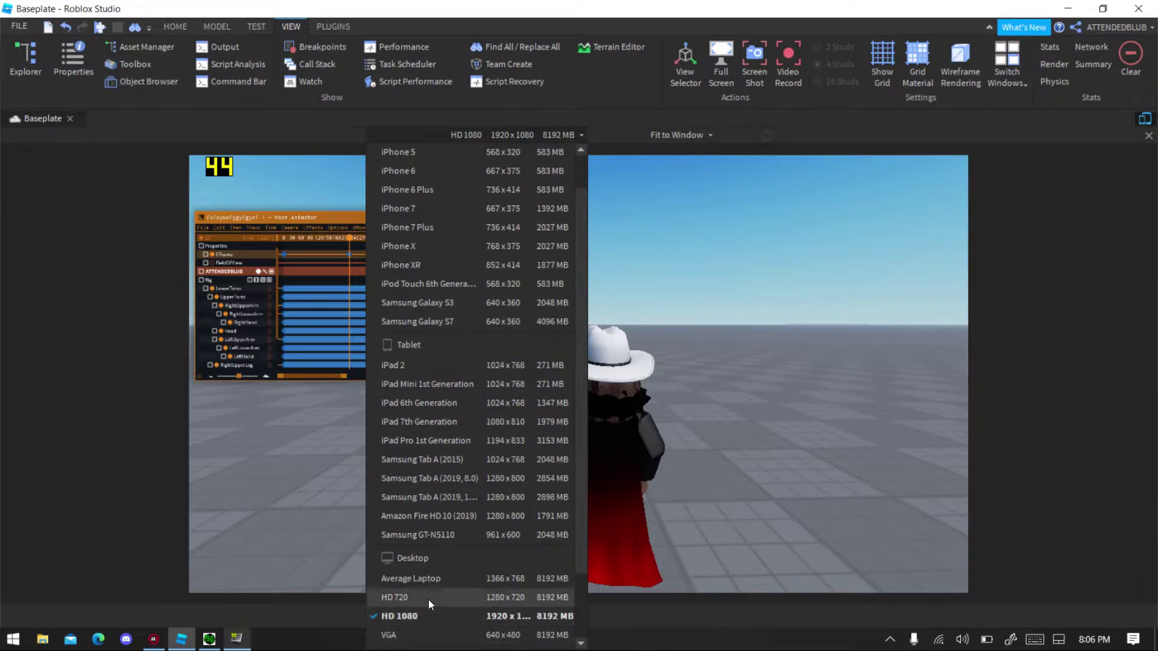
left_click(840, 385)
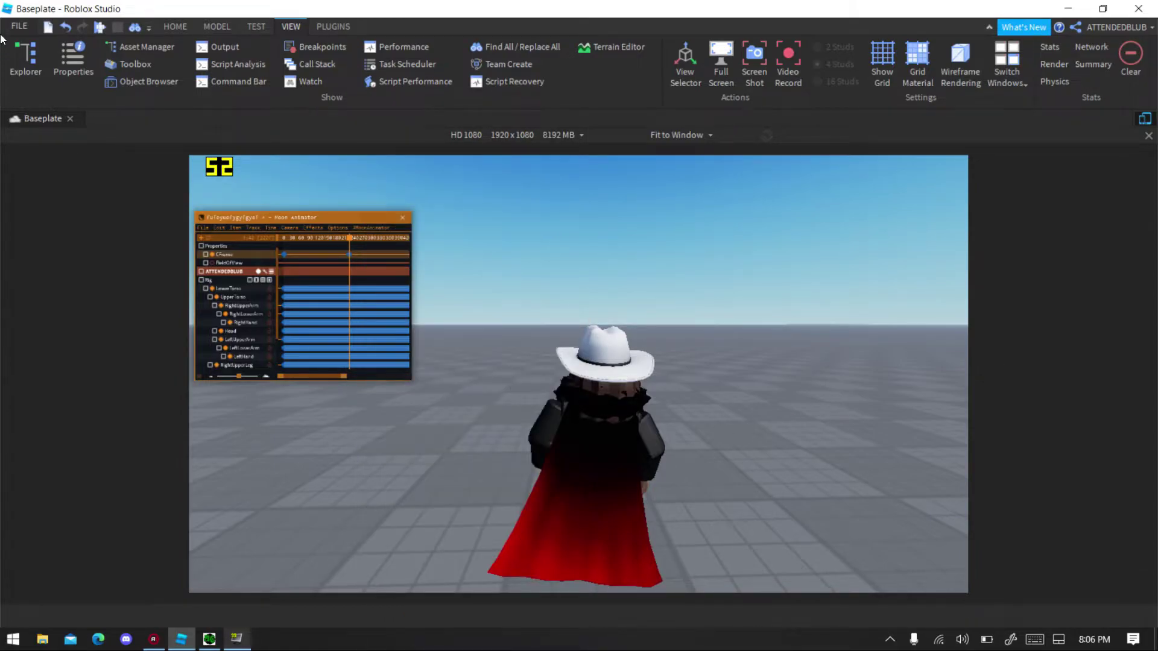
Step: Raise Studio's rendering editor quality to Level 21, then rewind the animation to its start
left_click(18, 26)
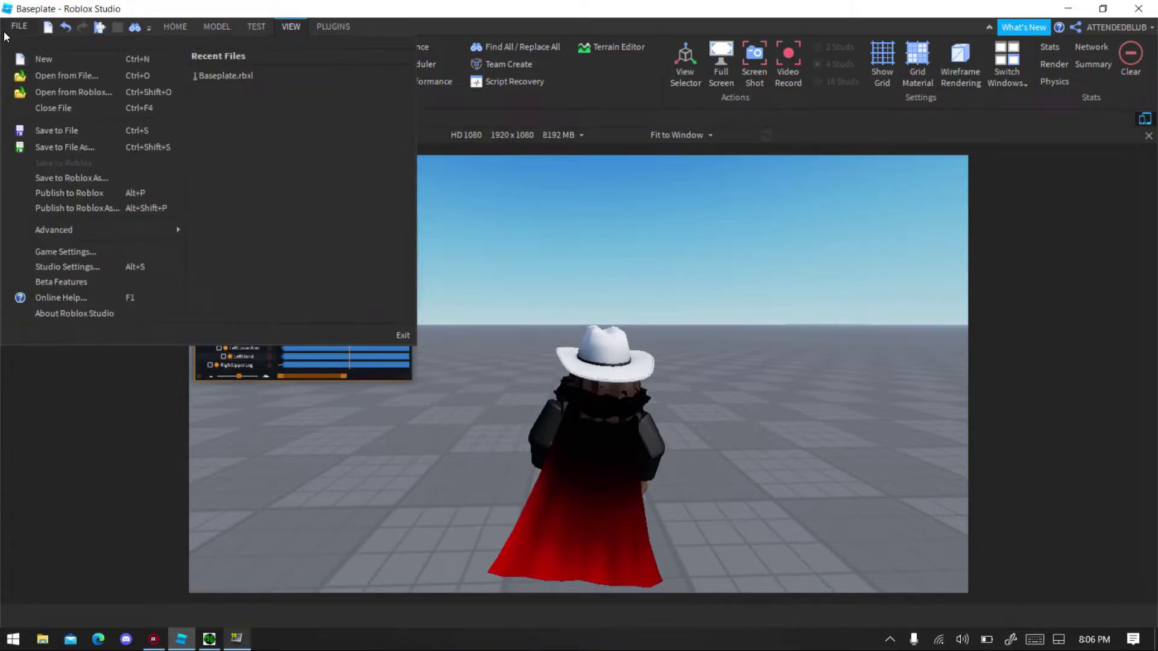
left_click(88, 260)
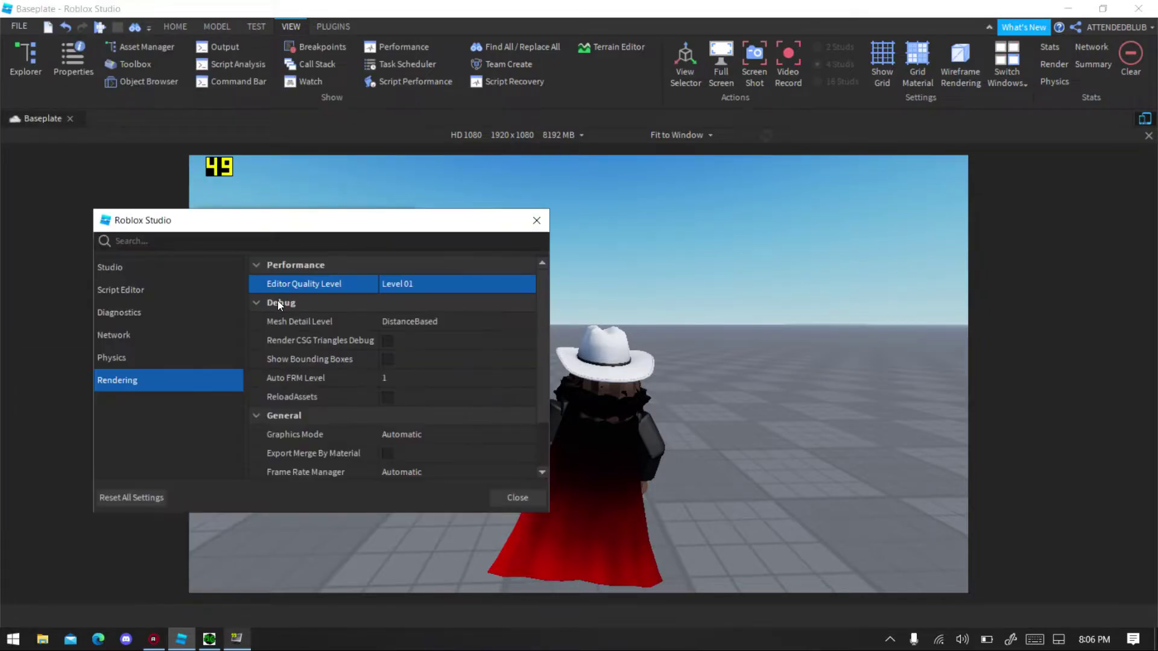
left_click(166, 288)
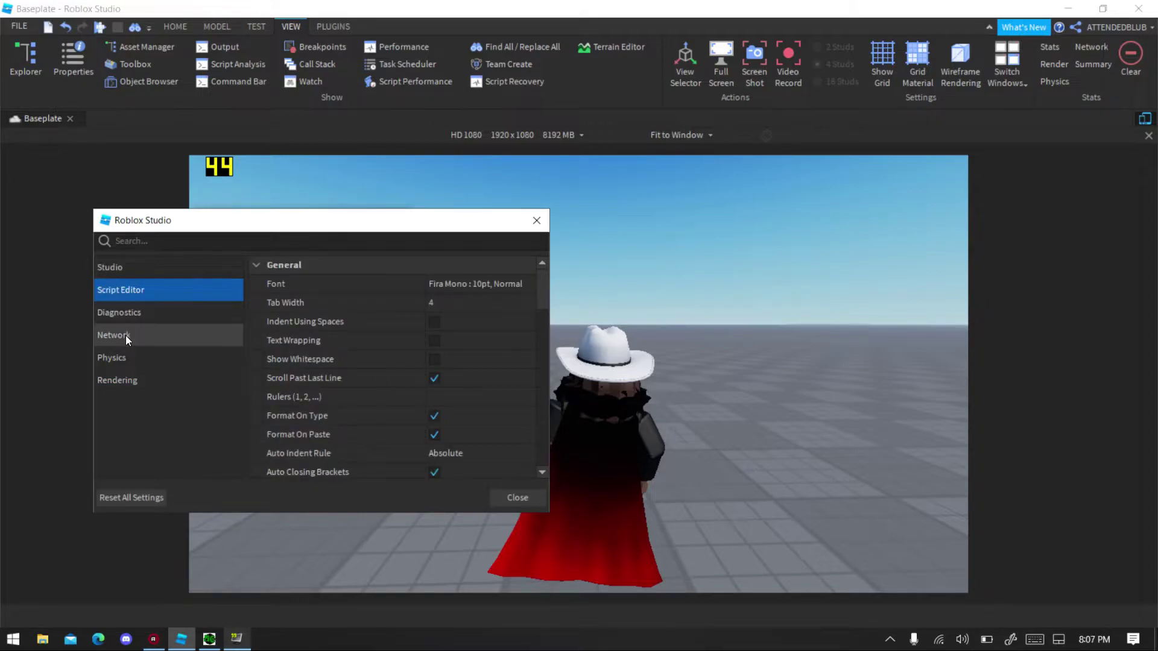
left_click(121, 376)
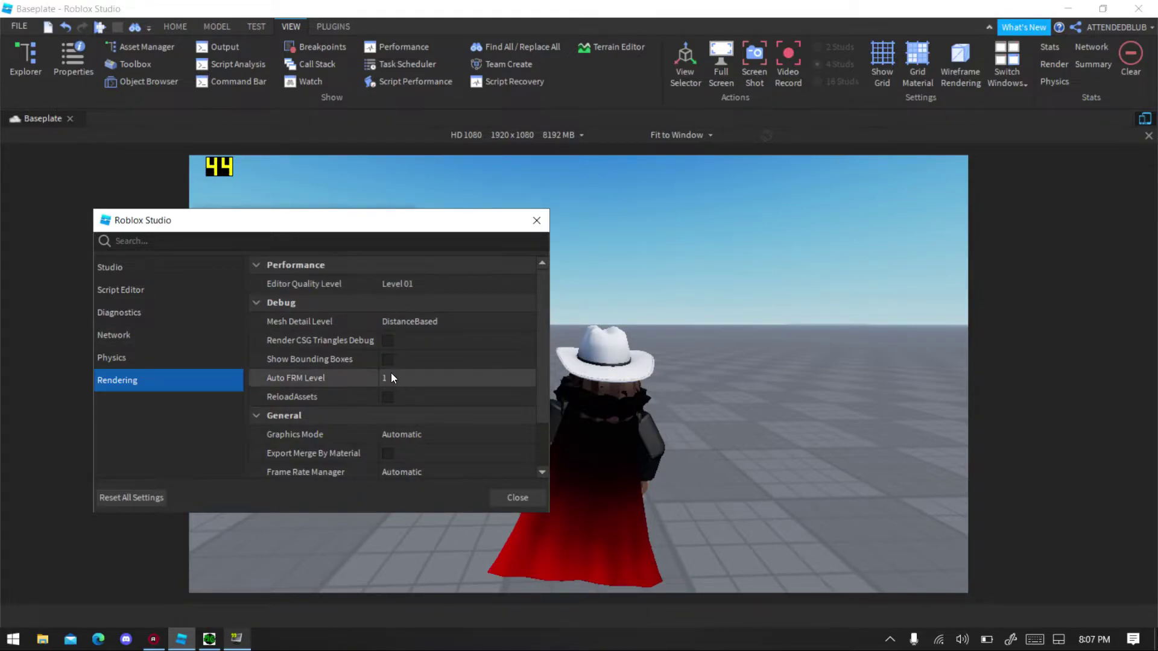
left_click(409, 281)
scroll(416, 343, "down", 4)
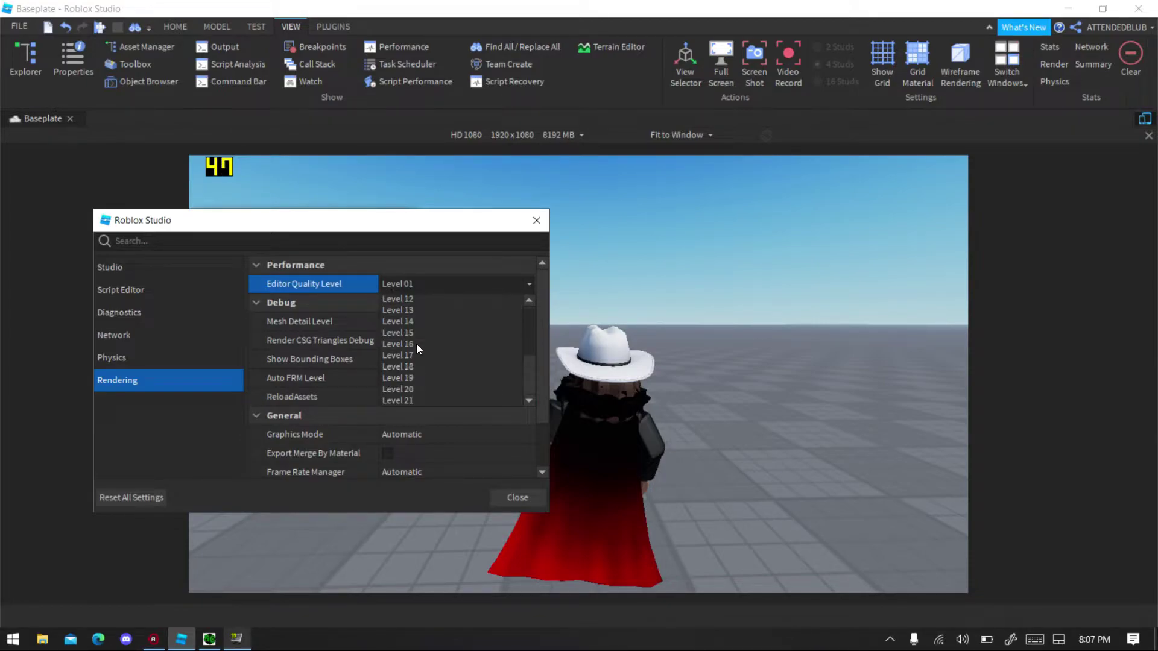
left_click(426, 401)
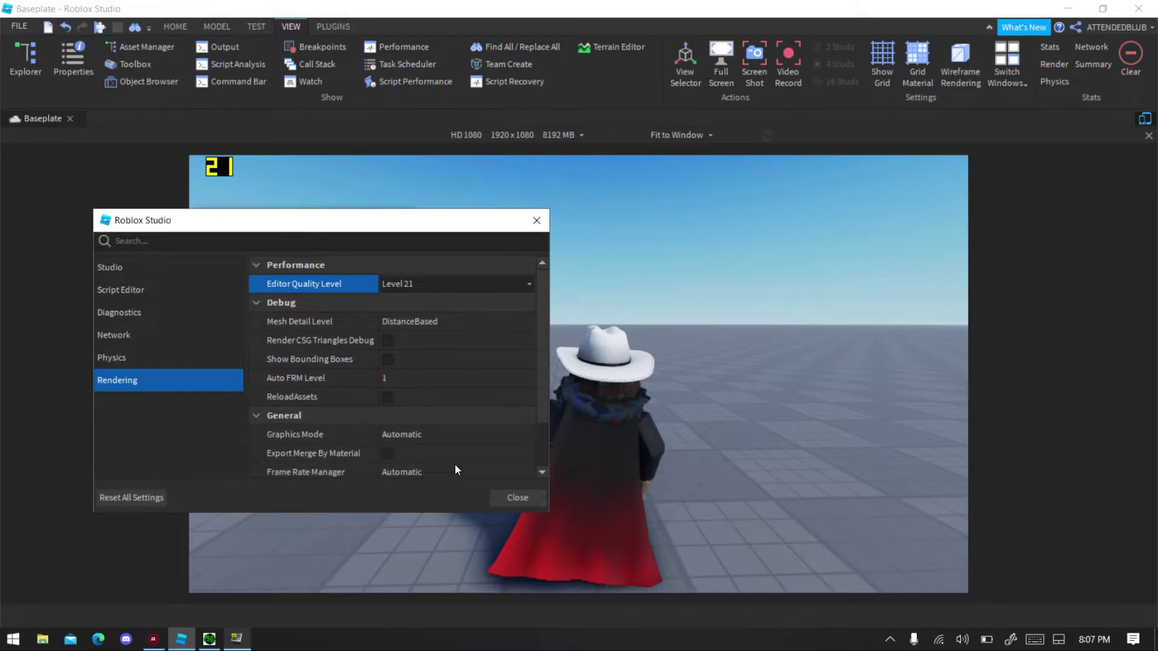
left_click(517, 497)
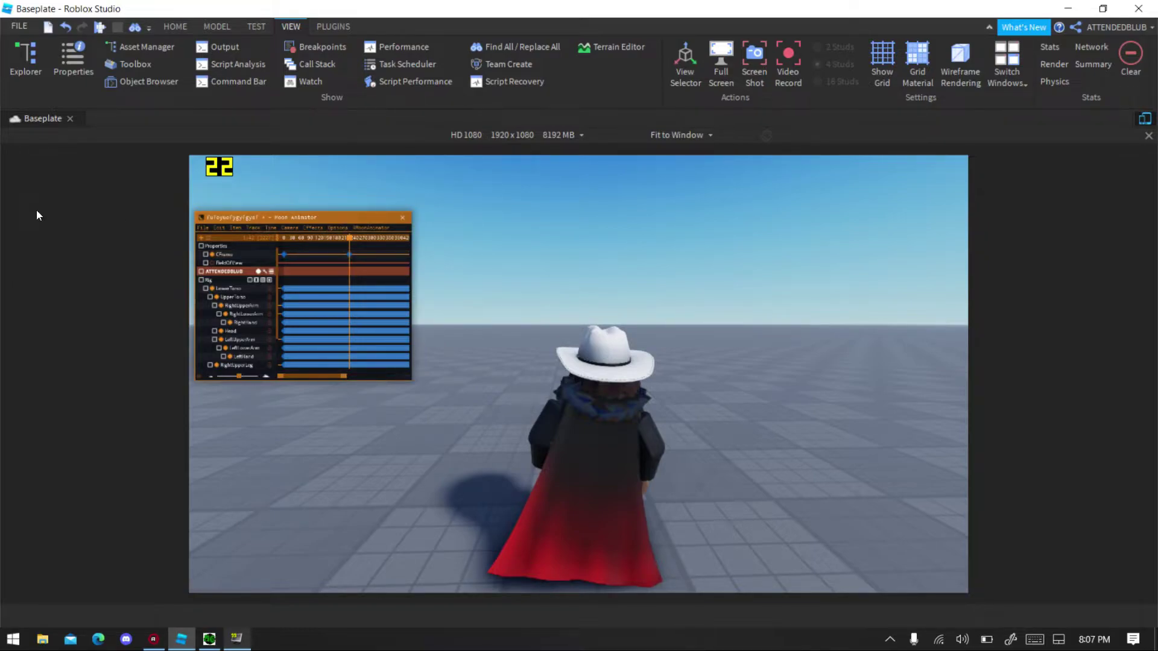
left_click(292, 263)
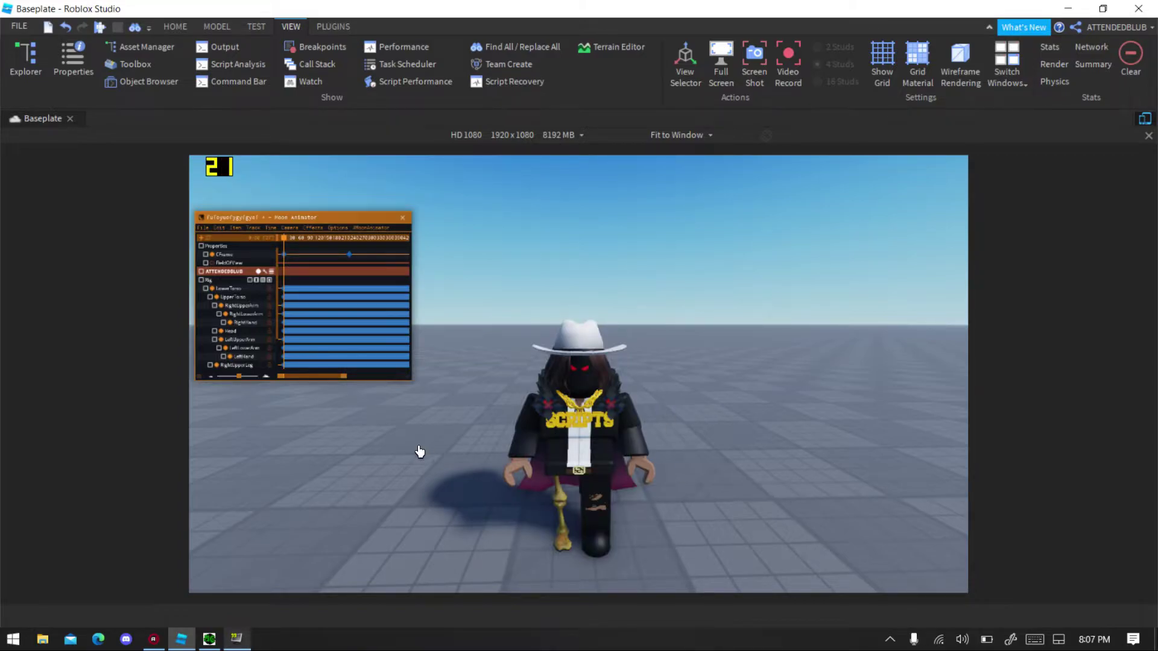
left_click(238, 637)
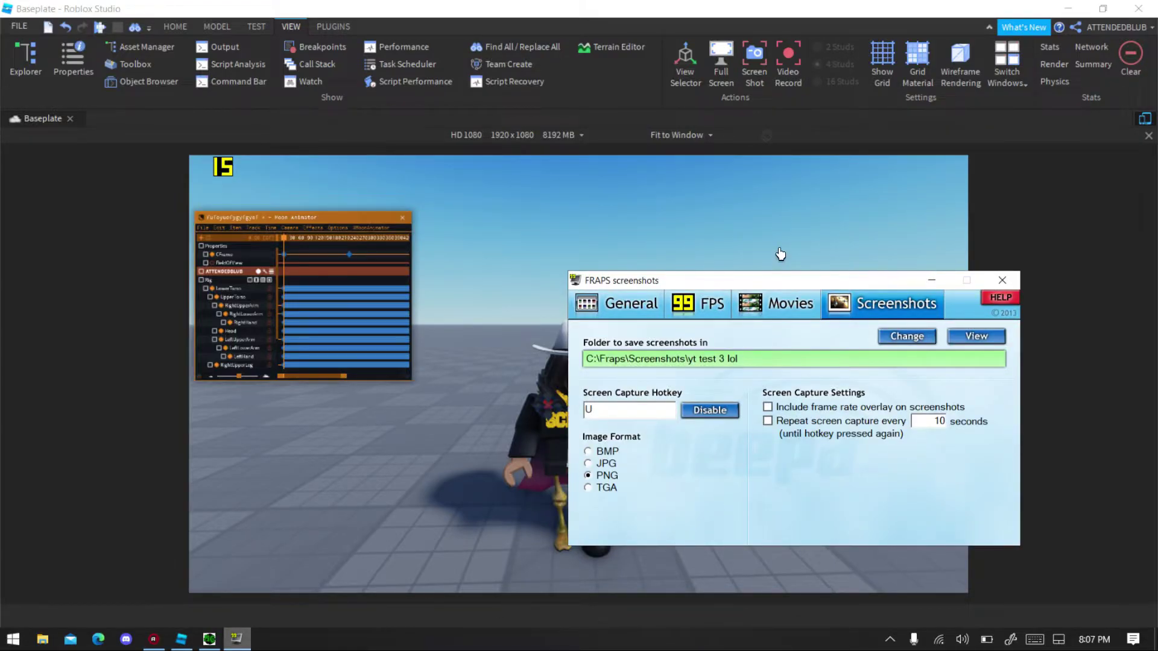
left_click(617, 301)
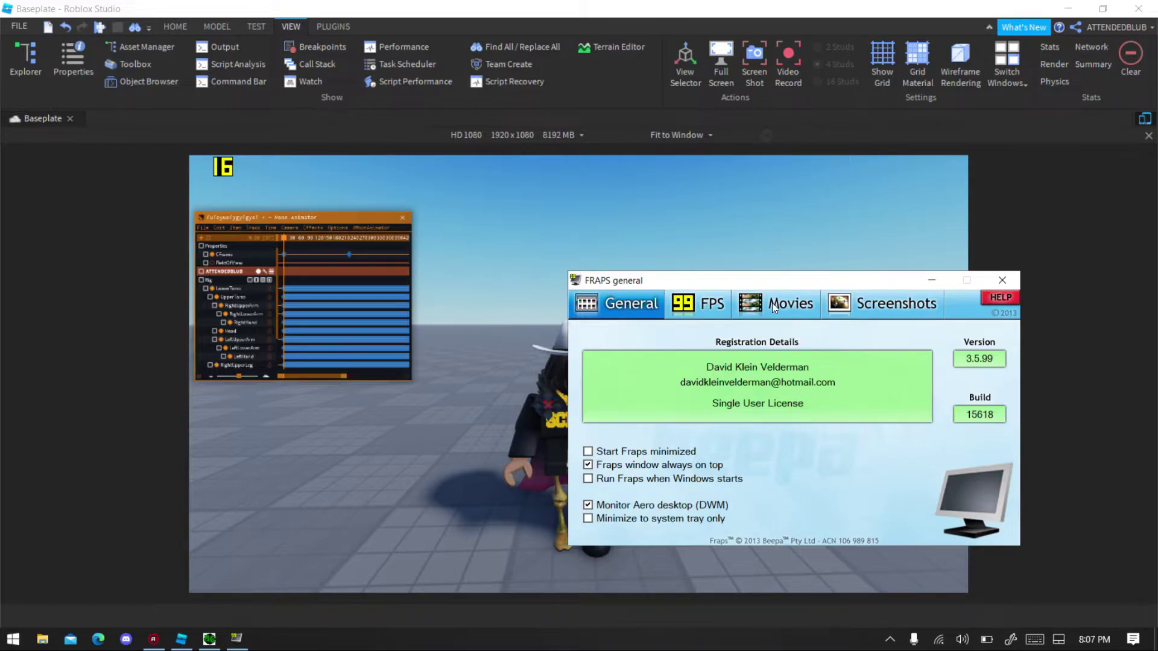
left_click(843, 306)
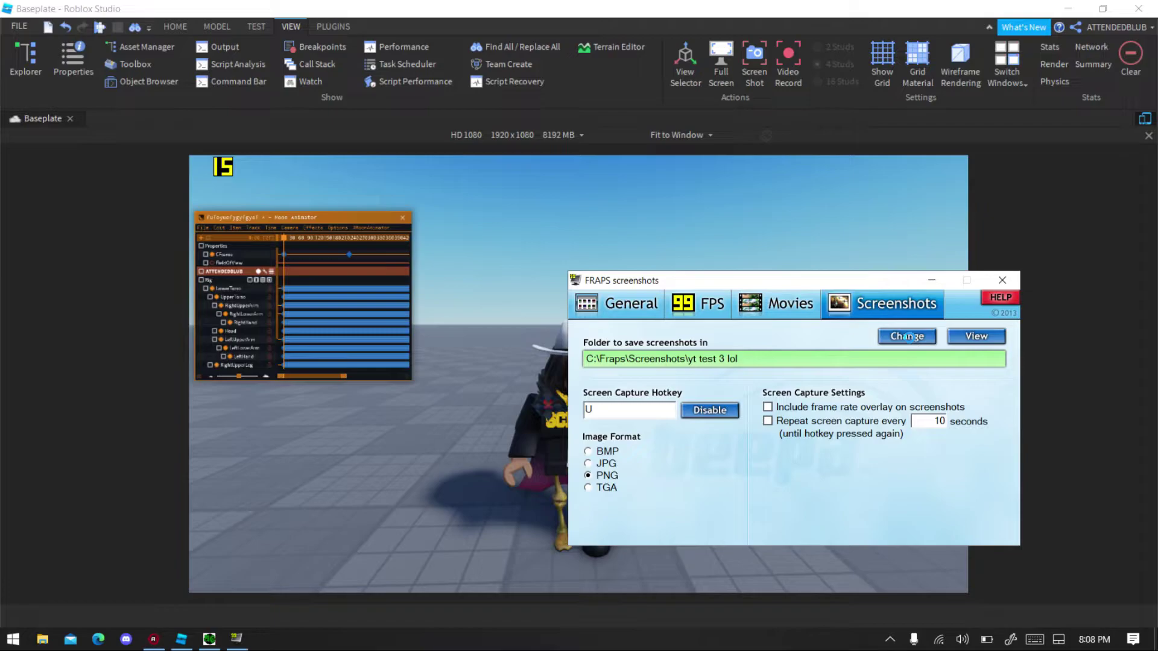
Step: Set the Fraps screenshot folder to a new folder, C:\Fraps\Screenshots\jhdjdj
left_click(906, 336)
scroll(533, 311, "up", 3)
scroll(533, 311, "down", 5)
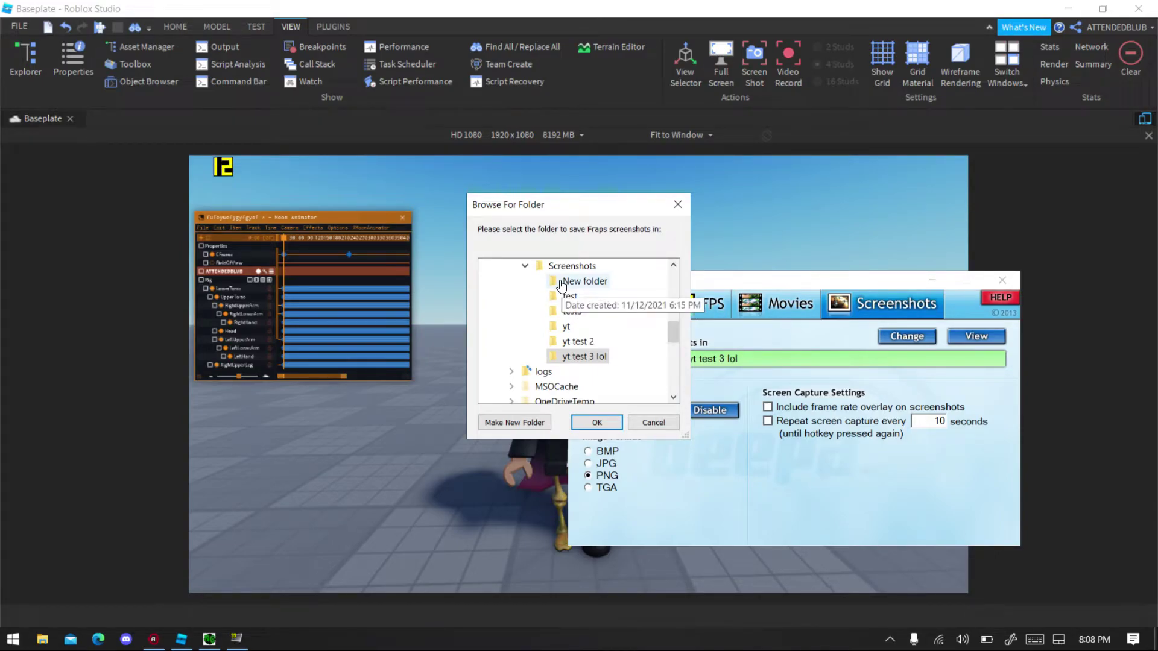
scroll(561, 286, "up", 2)
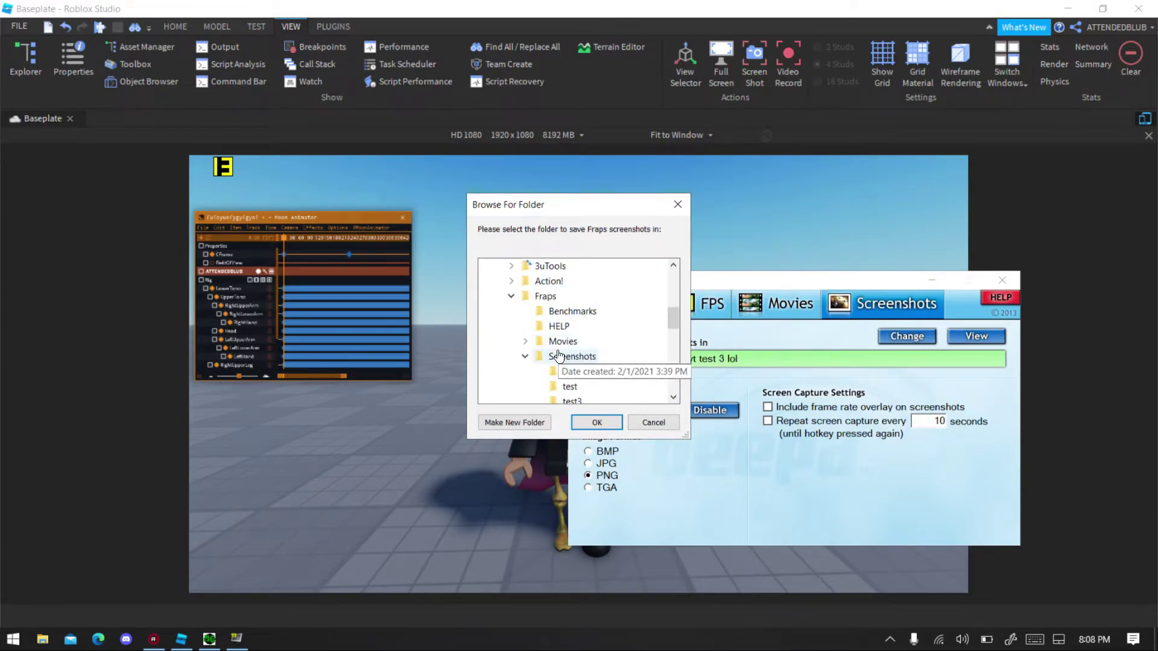
scroll(561, 338, "down", 2)
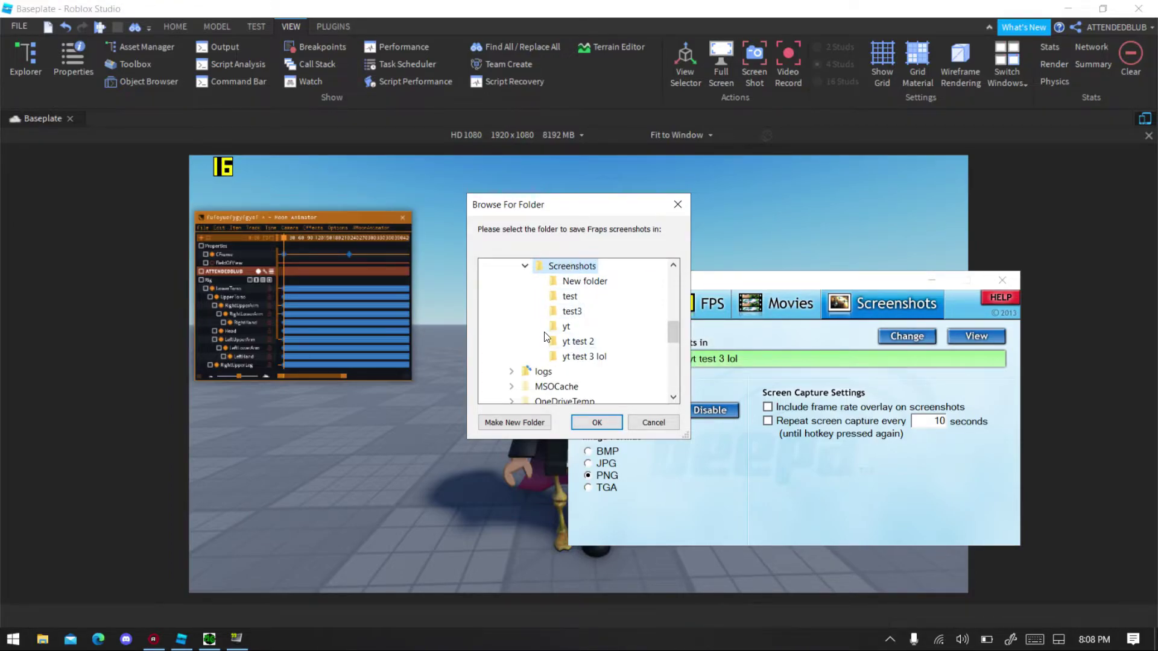
left_click(499, 429)
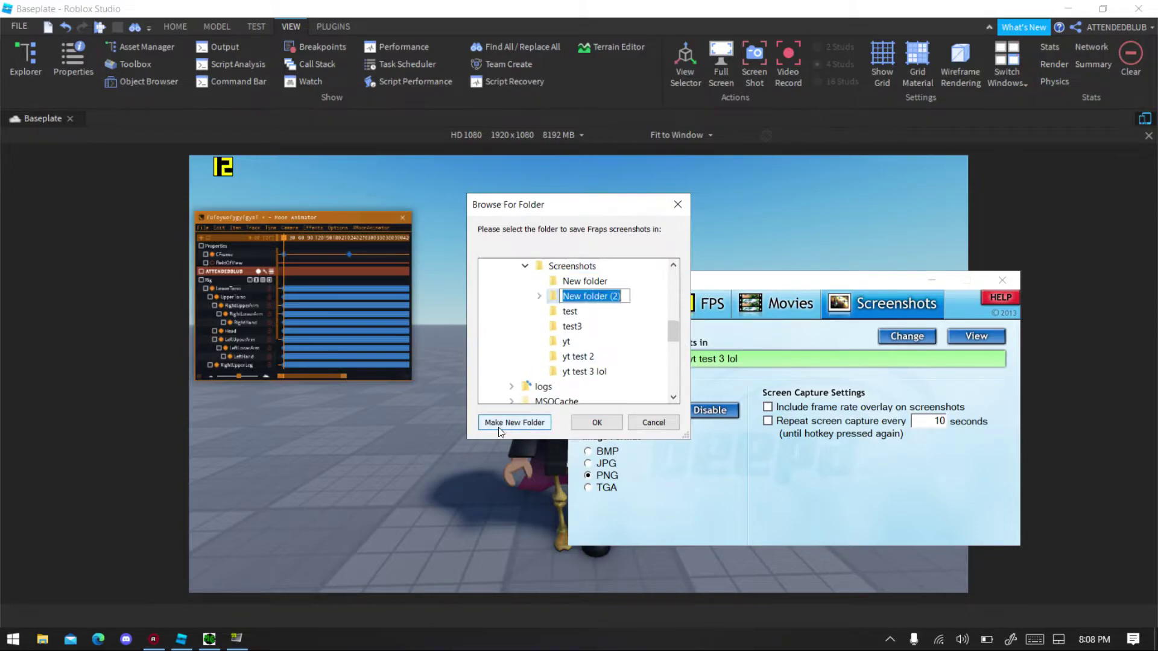
type("jhdjdj")
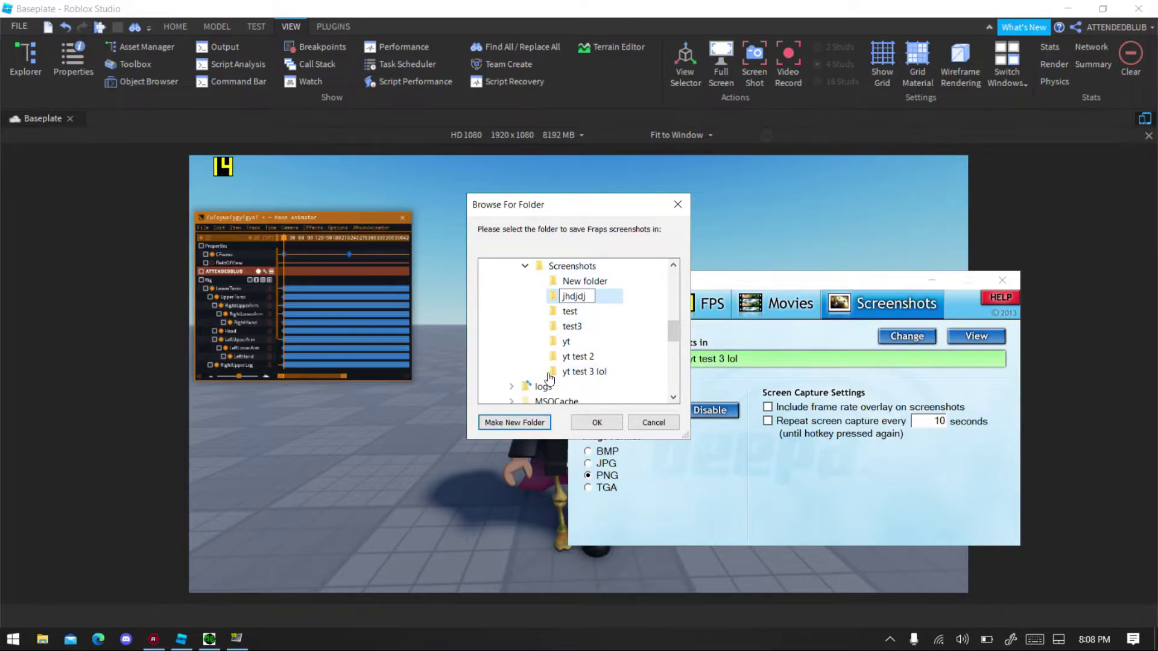
left_click(579, 423)
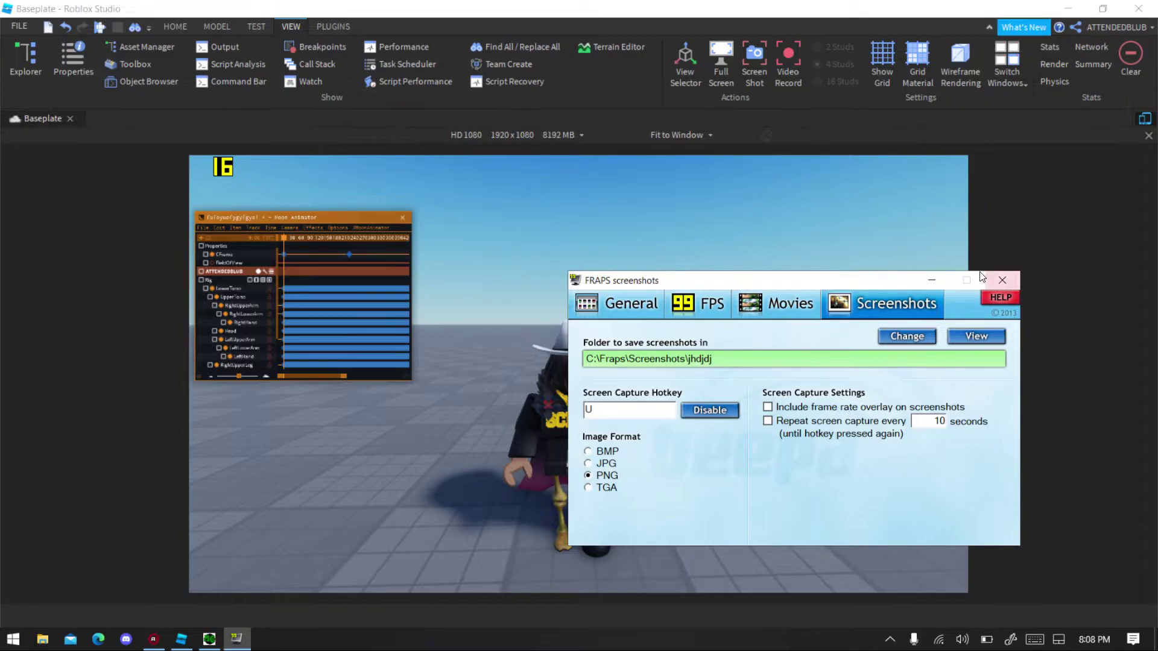
Step: Minimize Fraps, then select and deselect the character to leave the scene clear
left_click(929, 279)
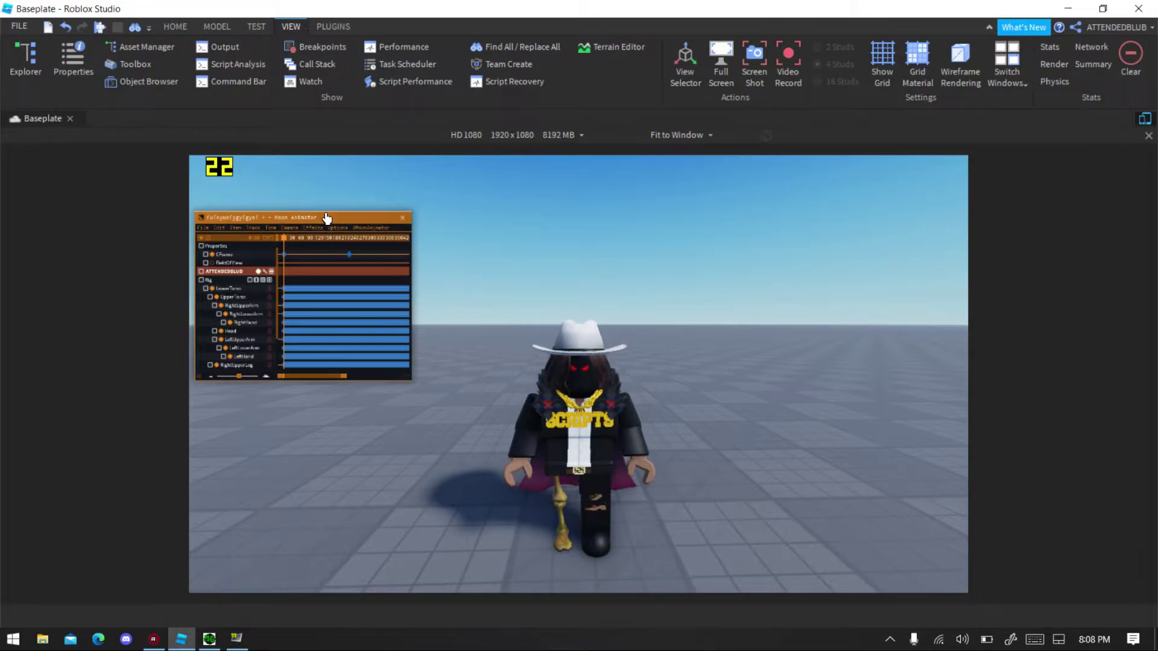
left_click(559, 388)
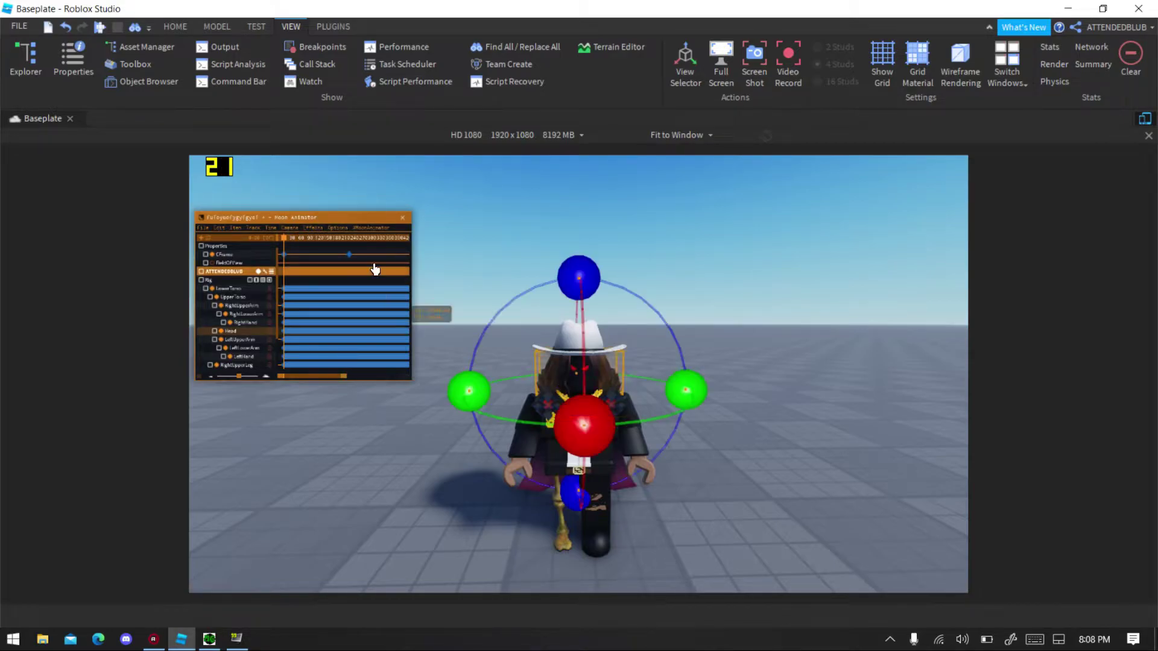
left_click(455, 292)
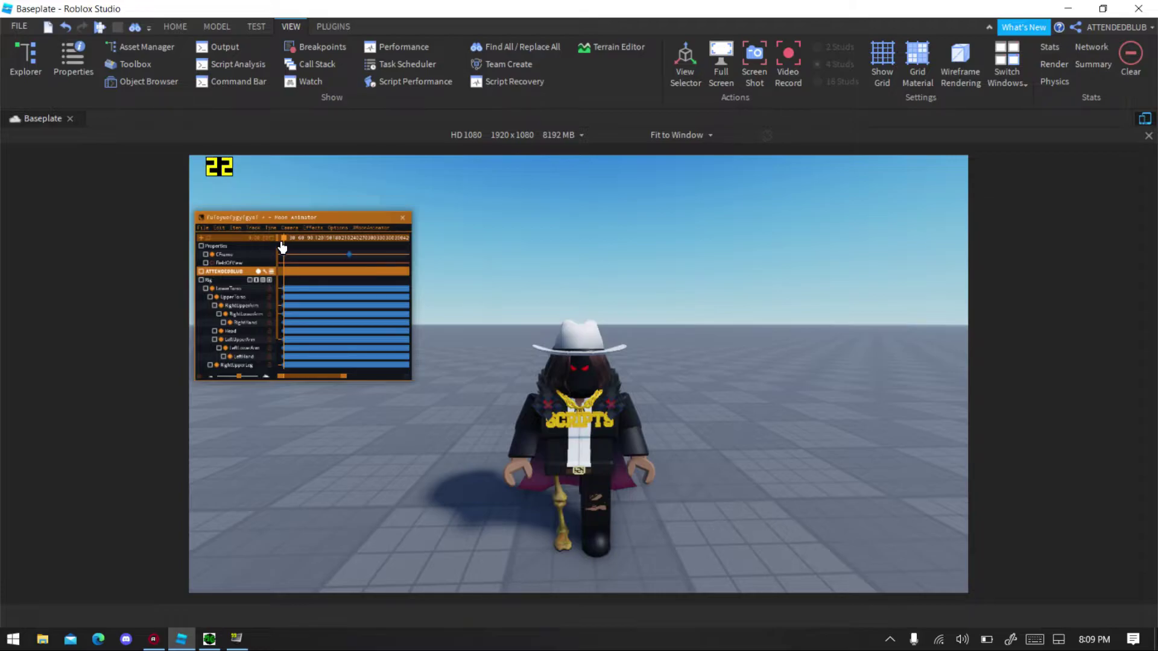
Step: Stop the running macro, confirm the Render macro's 222 repeats, and run it again
left_click(208, 639)
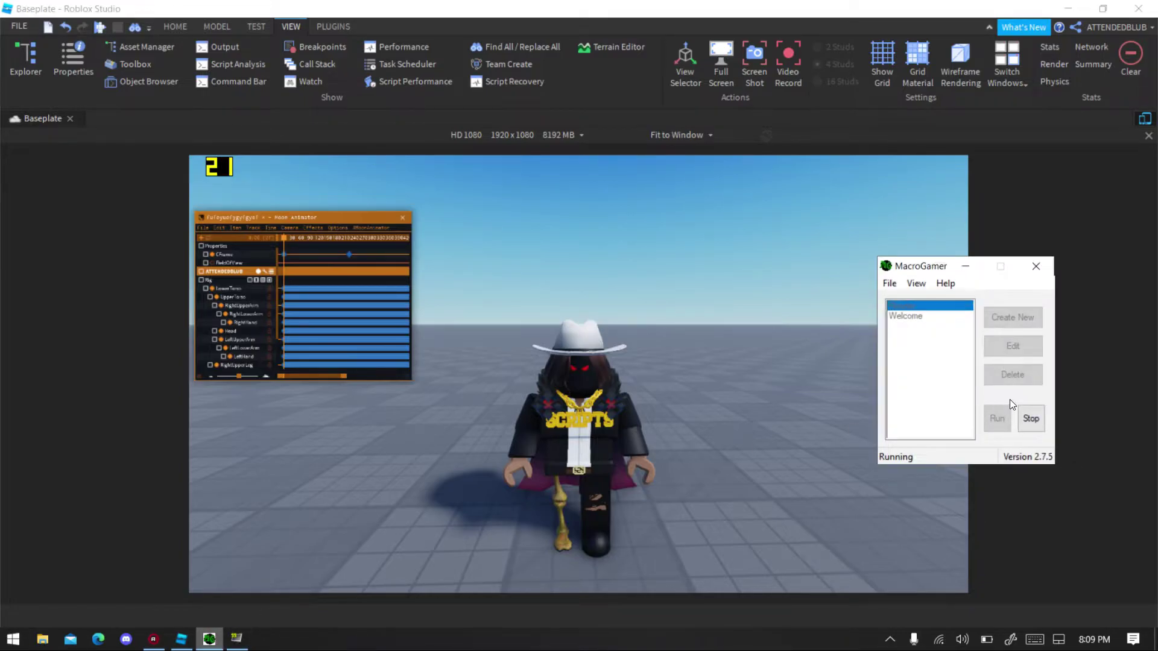
left_click(1022, 418)
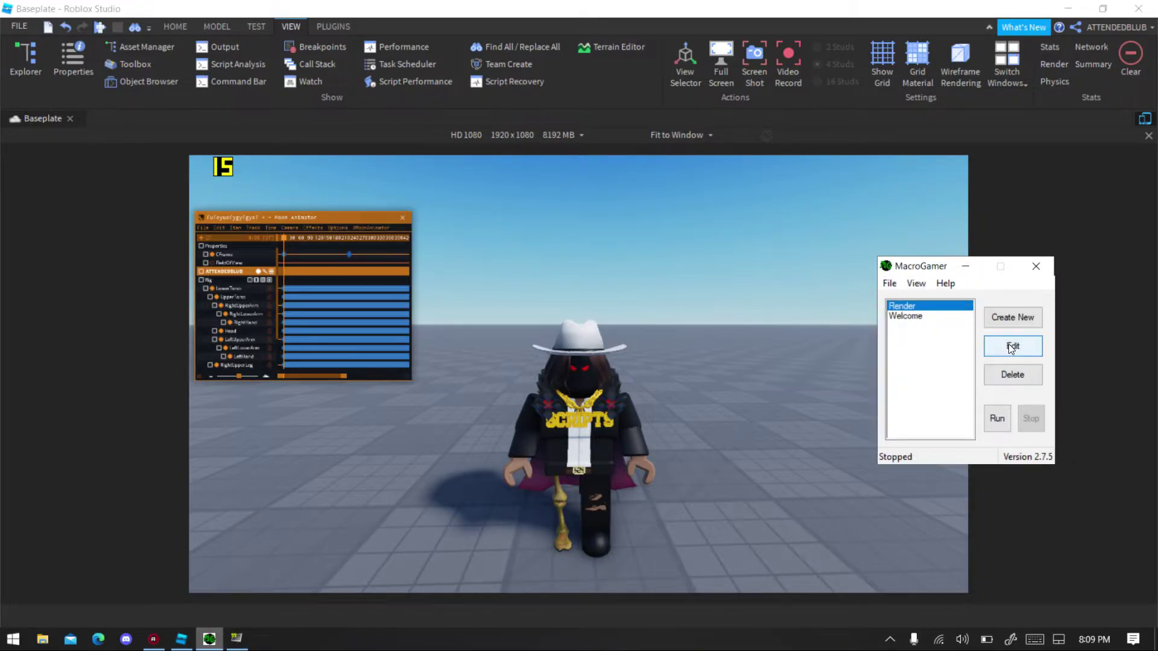
left_click(1008, 344)
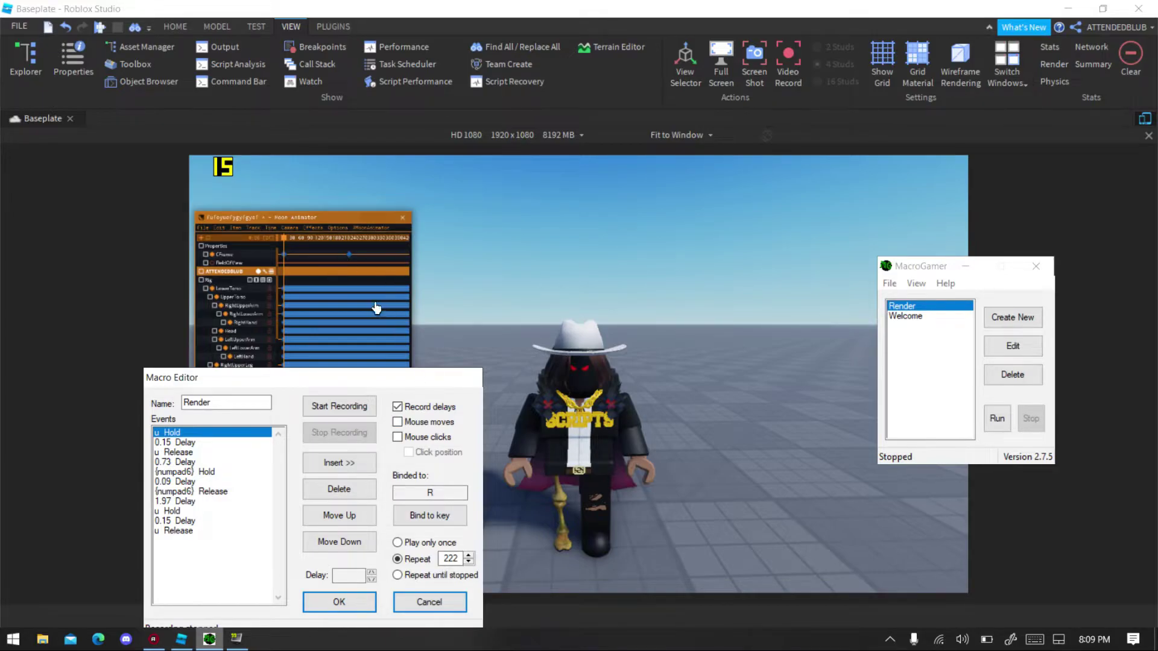
left_click(351, 603)
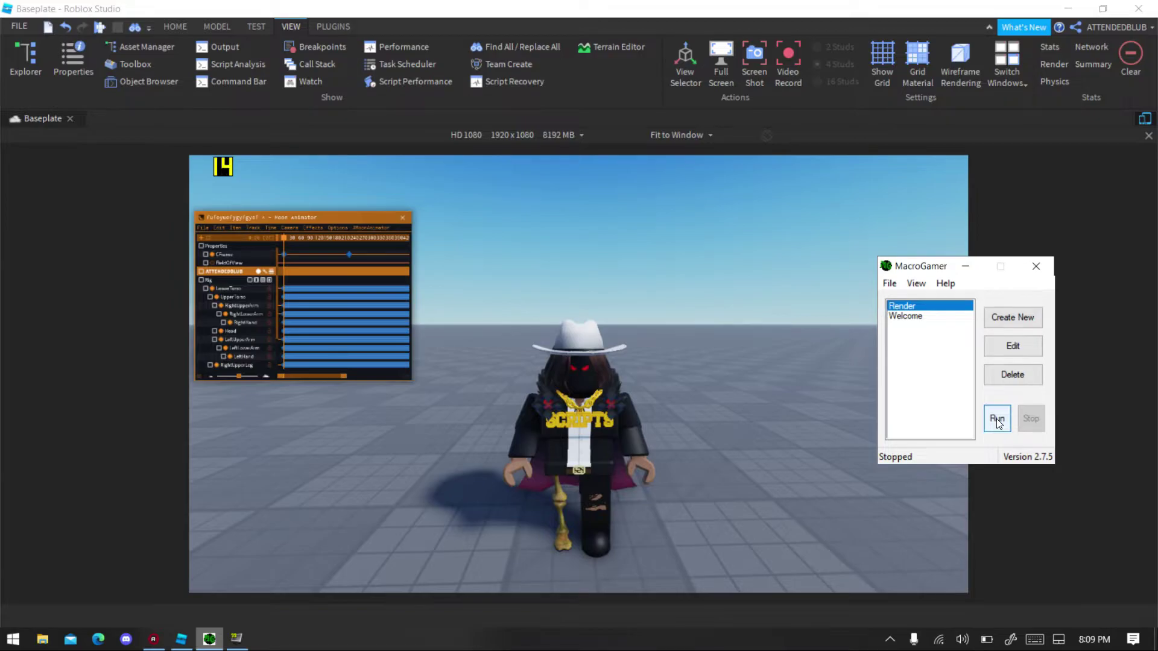
left_click(997, 419)
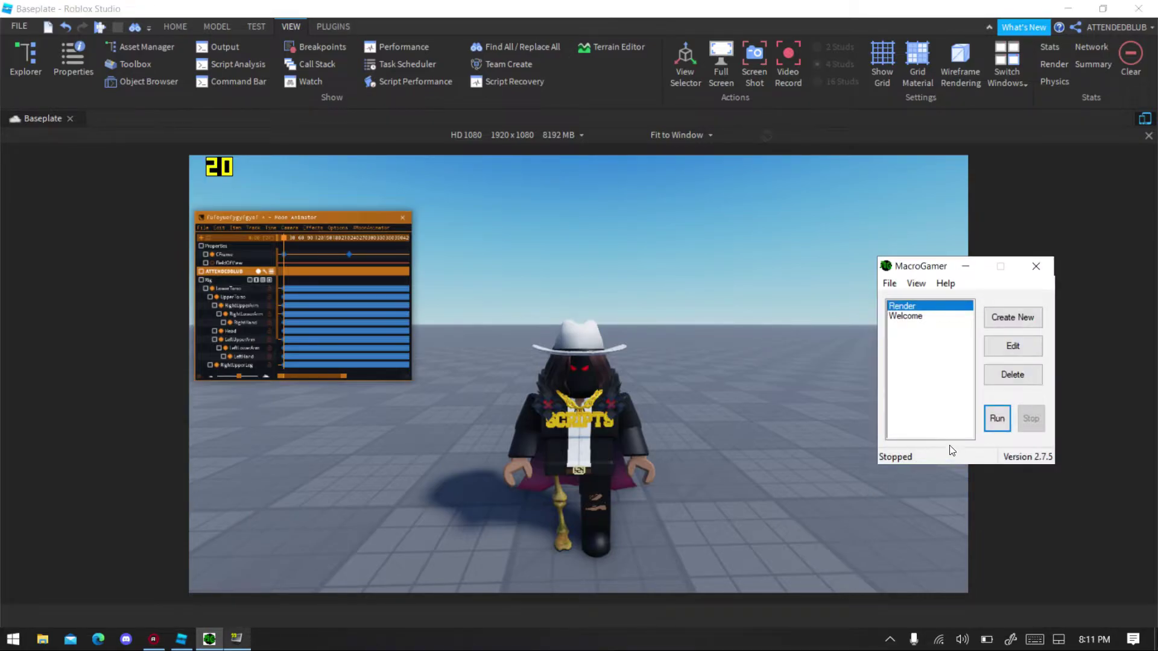
Step: Run the frame-capture macro while Moon Animator advances to around frame 222
left_click(996, 418)
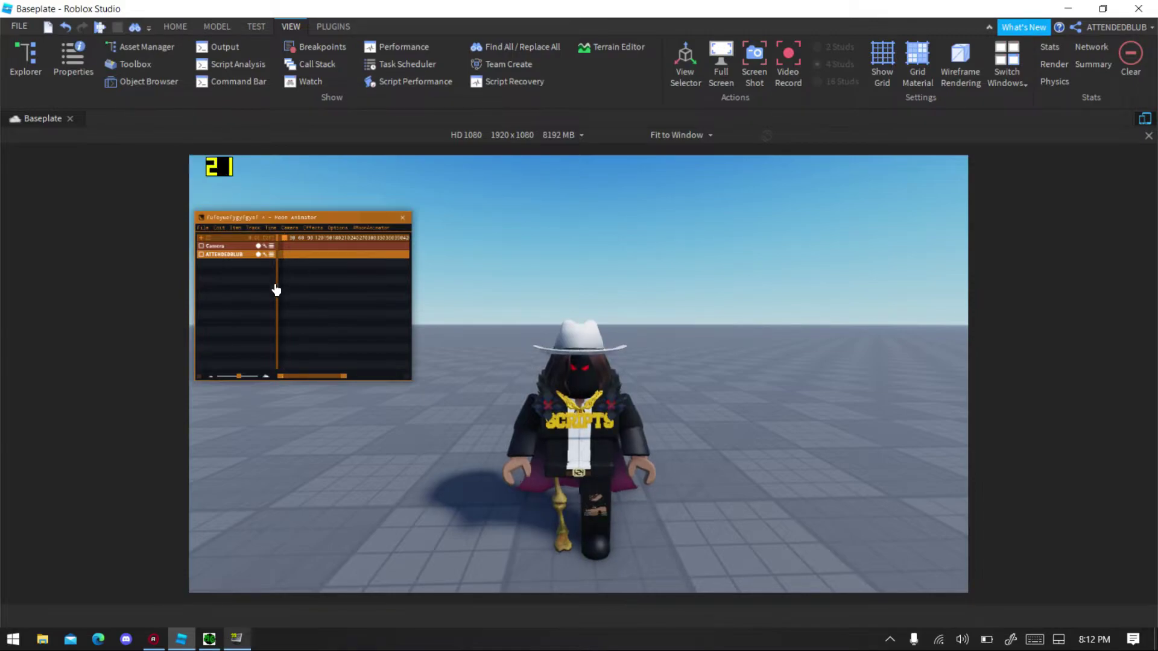
scroll(279, 305, "up", 1)
scroll(280, 305, "up", 1)
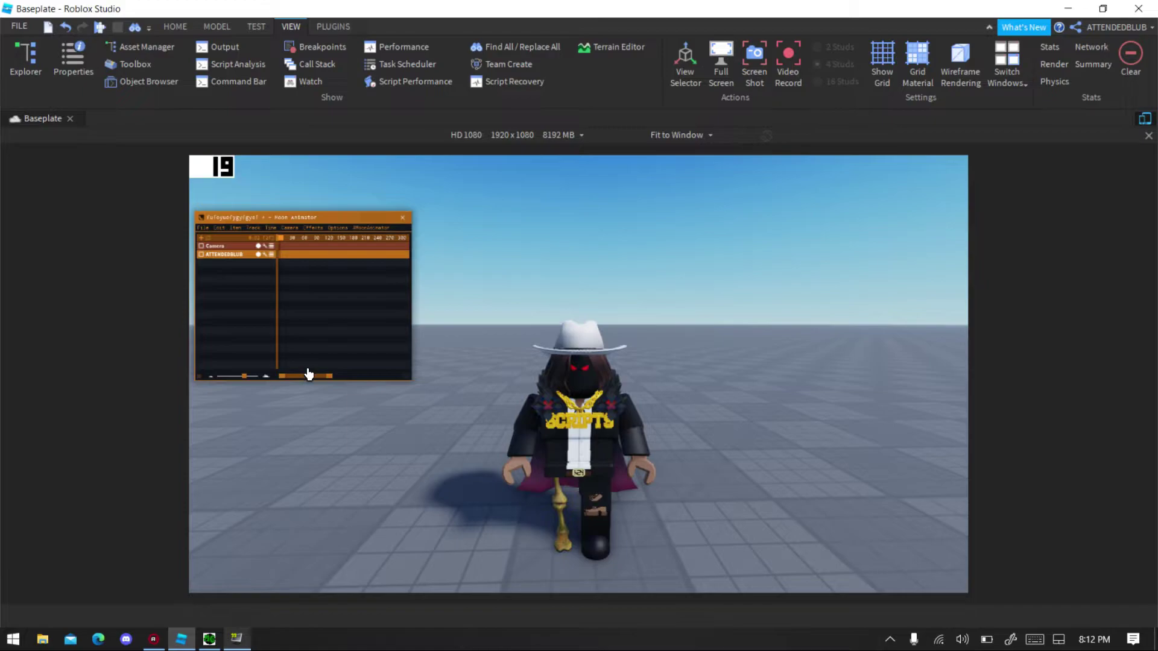
left_click_drag(309, 381, 273, 380)
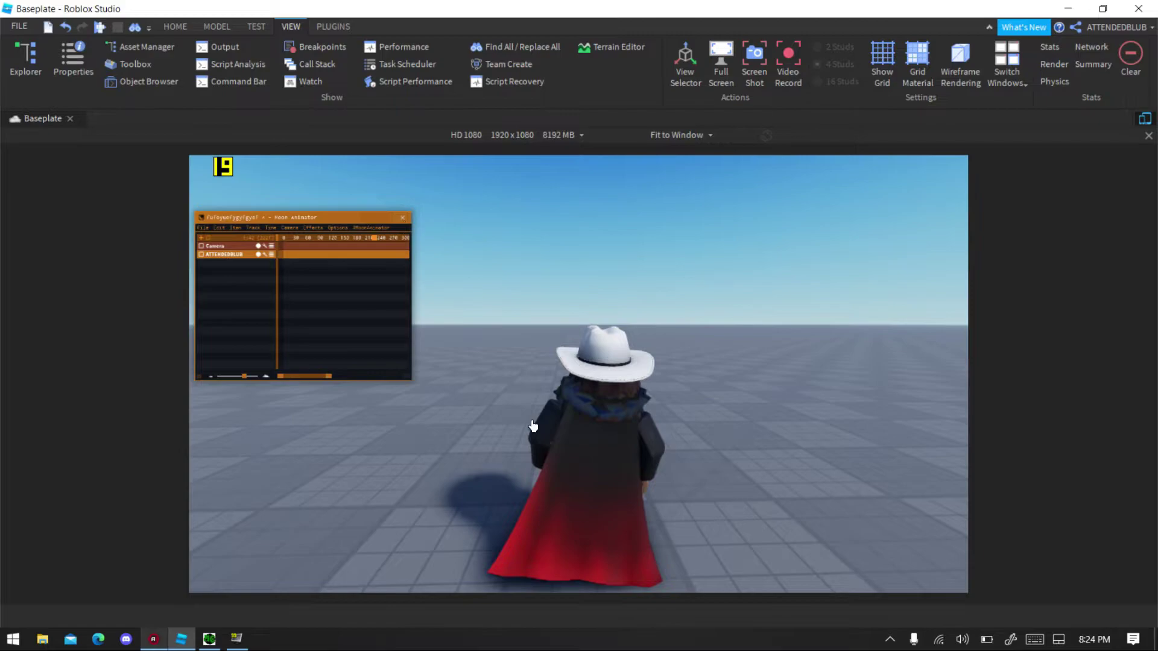
Step: Close Roblox Studio without saving Baseplate, quit MacroGamer, and start exiting Fraps
left_click(1139, 9)
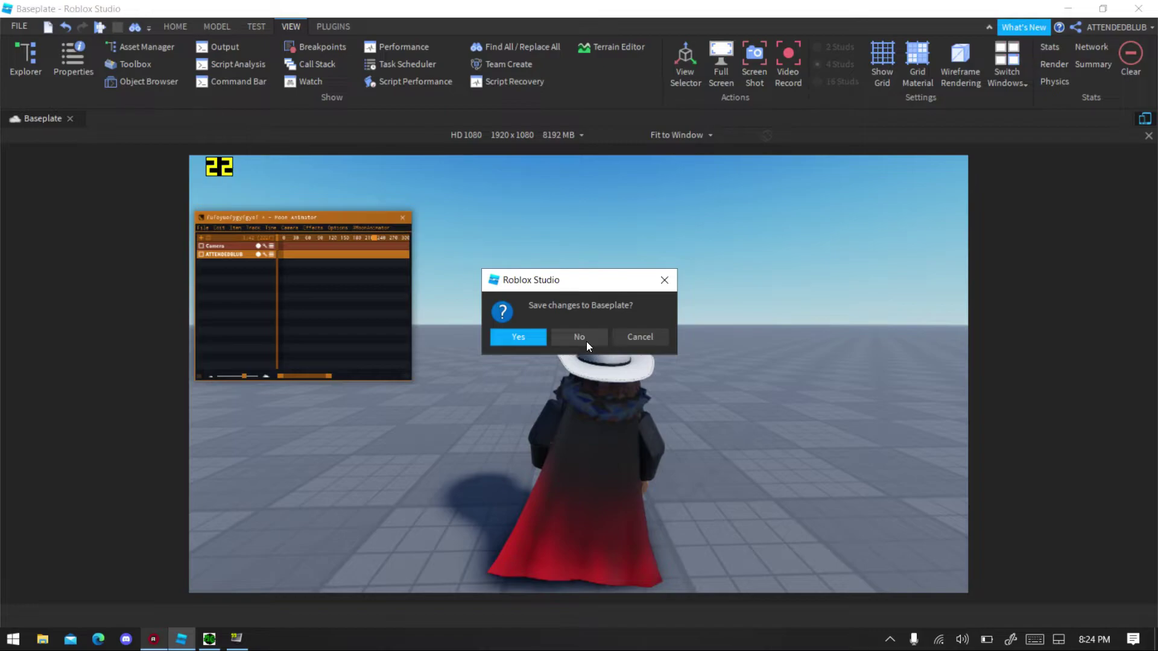
left_click(578, 337)
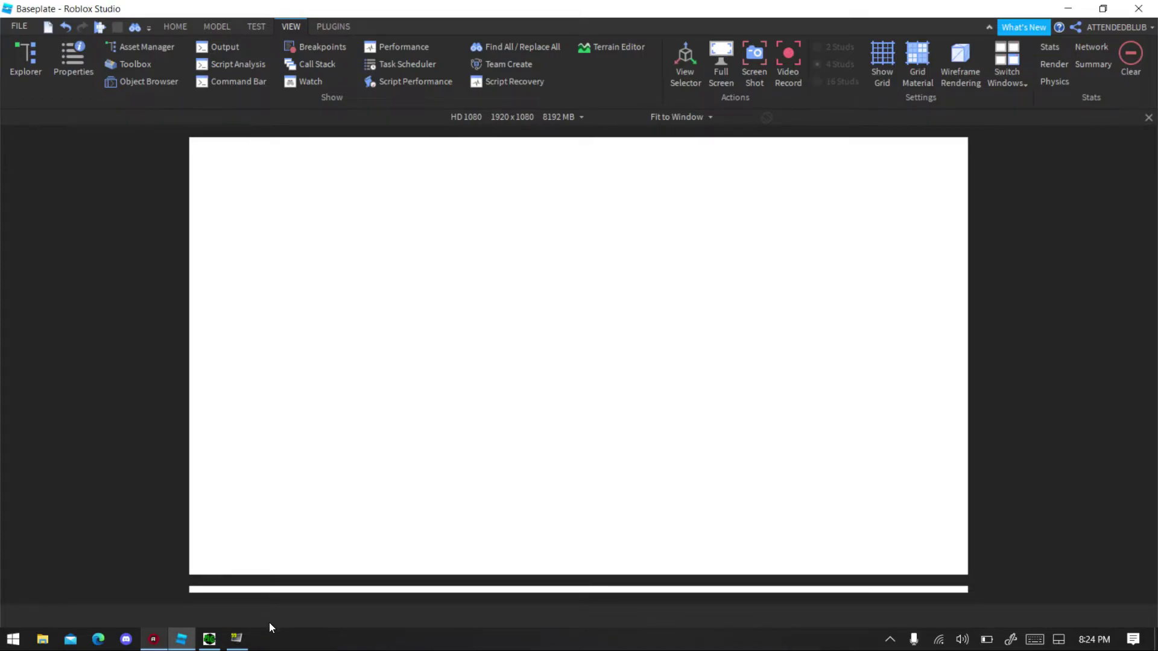
left_click(209, 638)
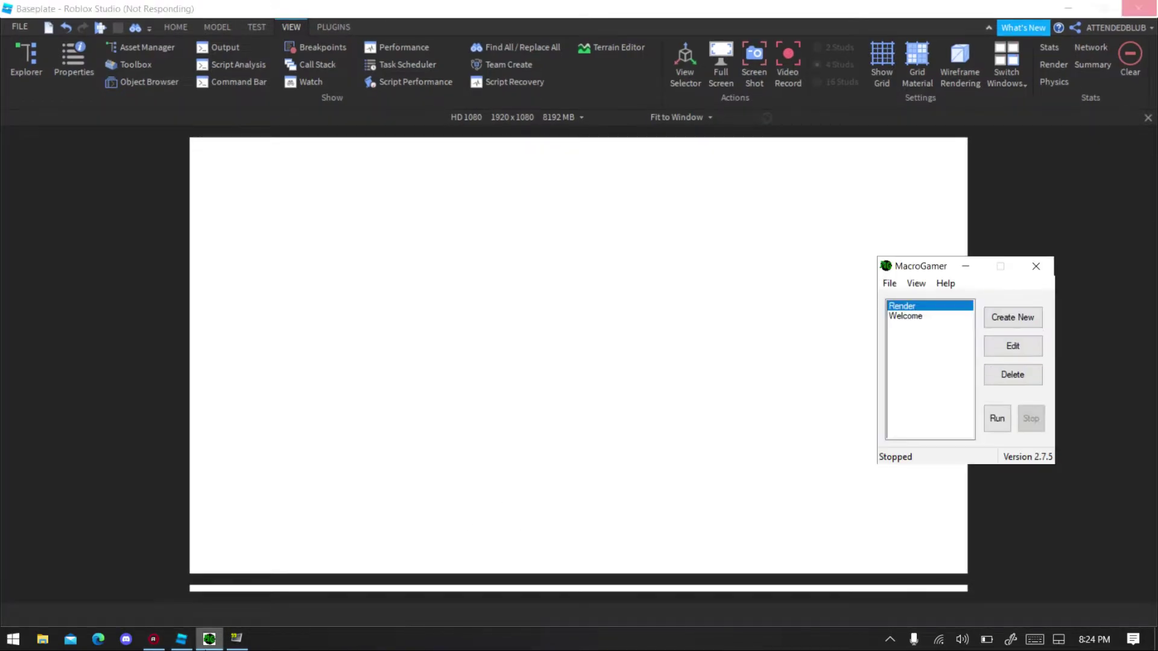
left_click(1035, 266)
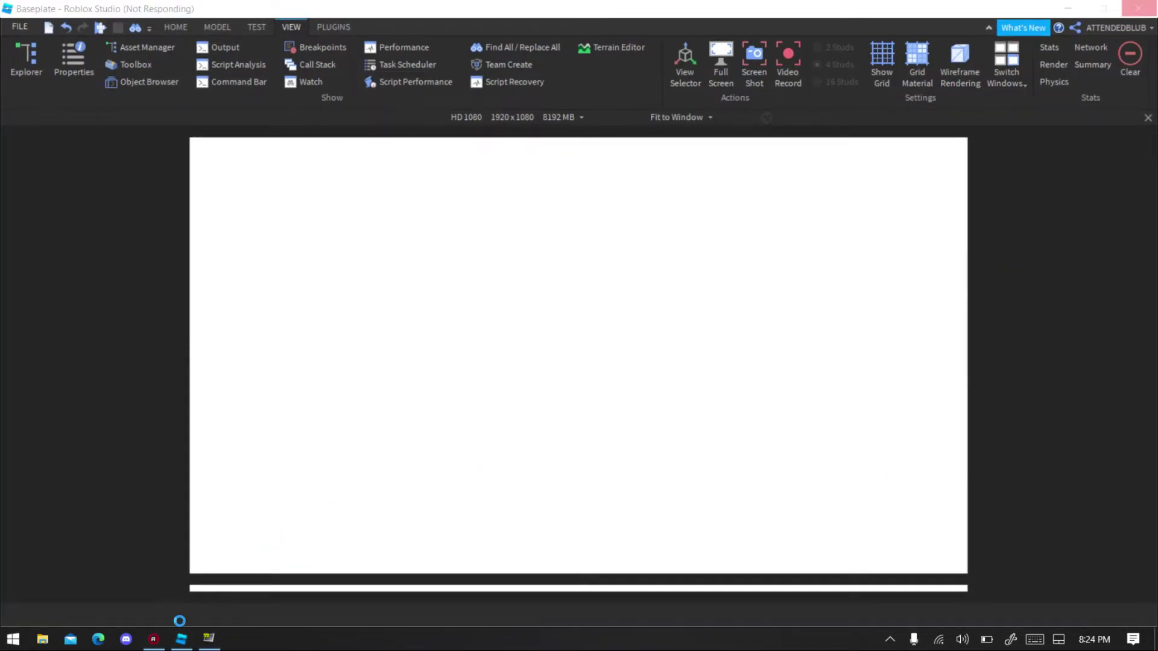
left_click(209, 639)
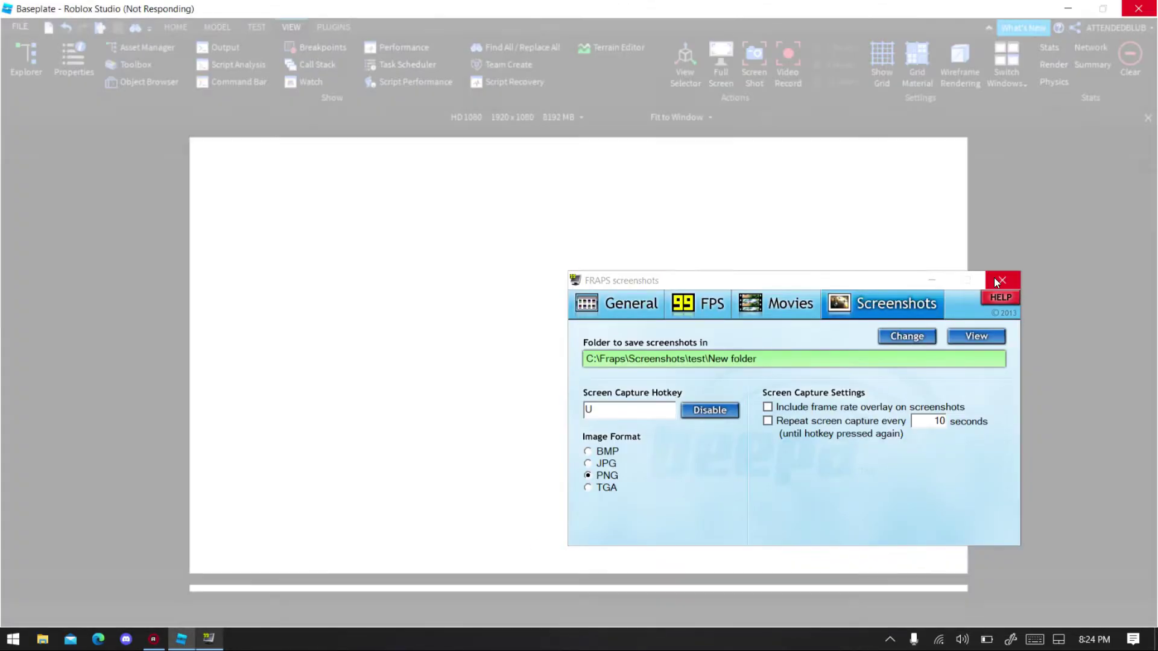
left_click(994, 277)
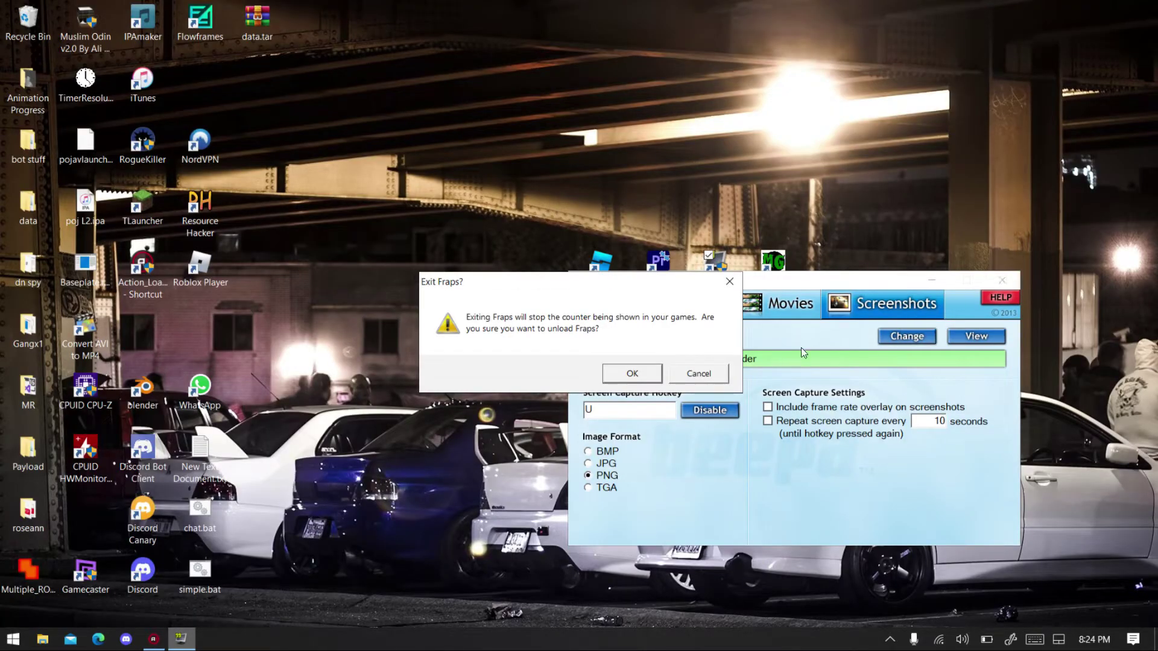
Step: Confirm unloading Fraps, then open File Explorer at Quick access with Win+E
left_click(633, 379)
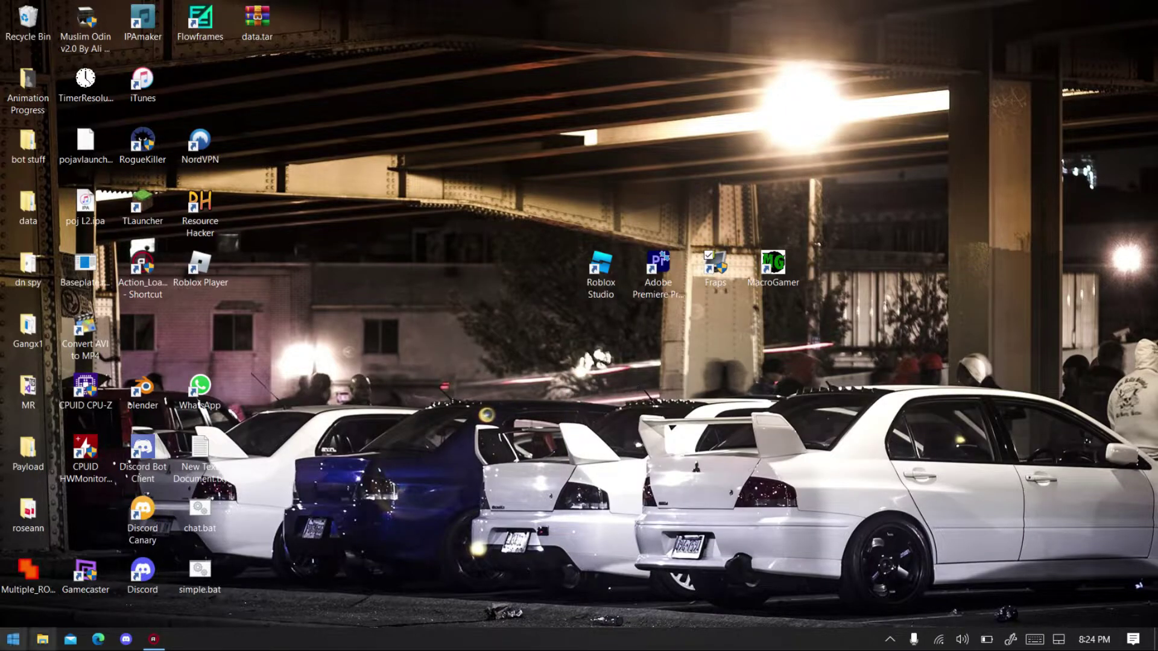
right_click(364, 524)
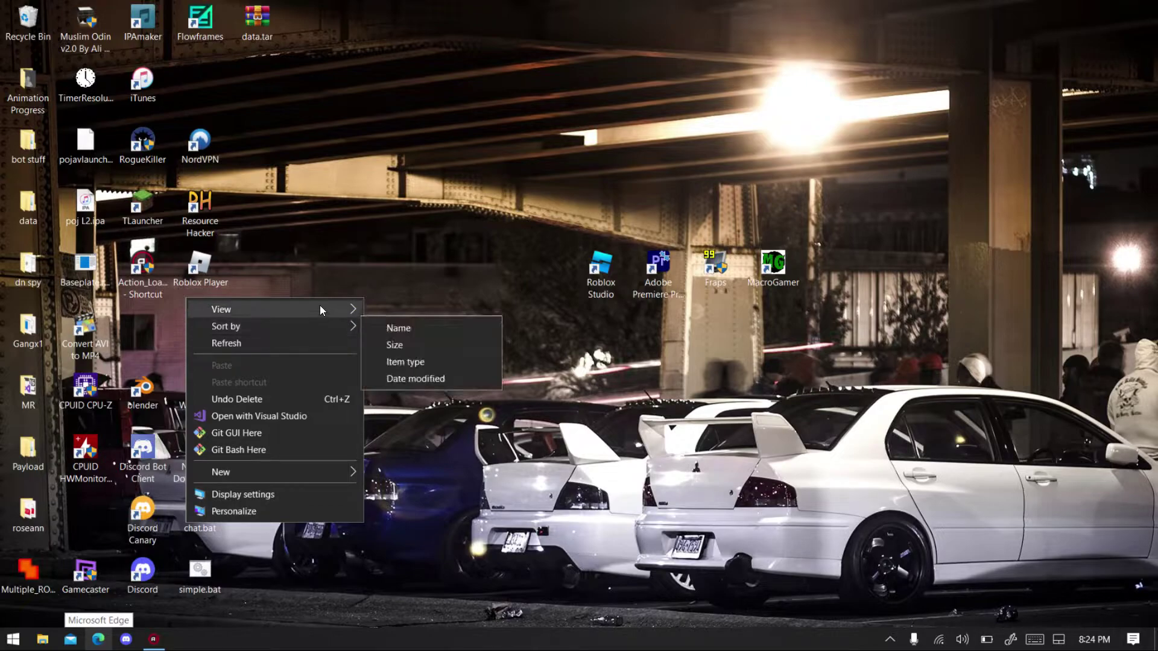
mouse_move(319, 305)
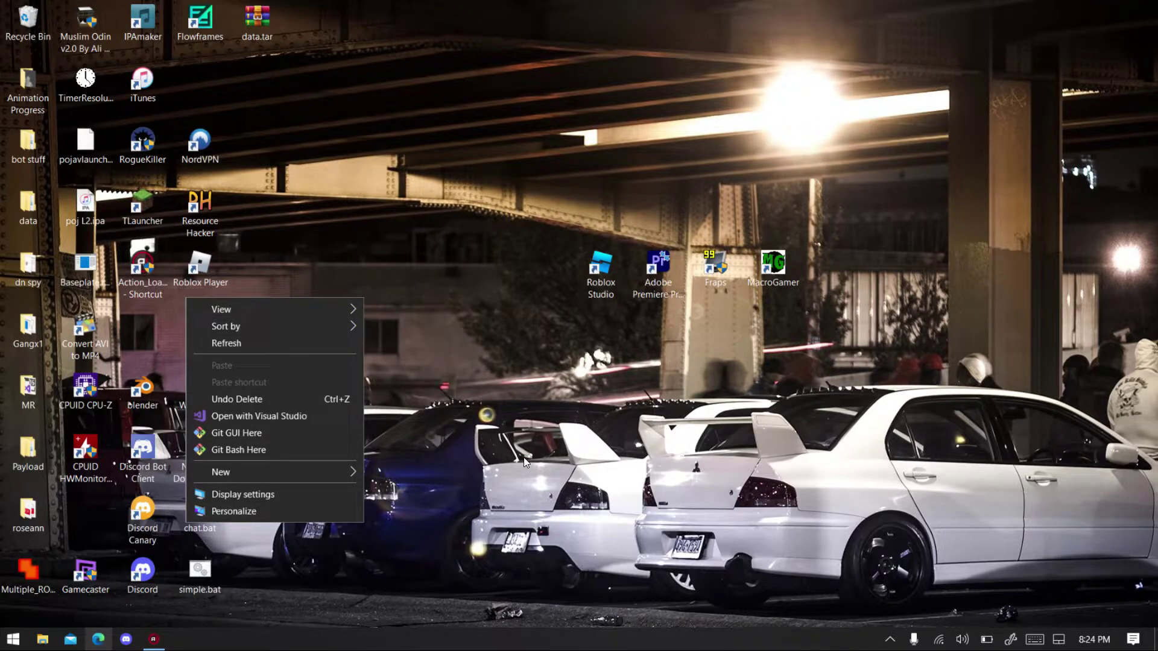
left_click(518, 503)
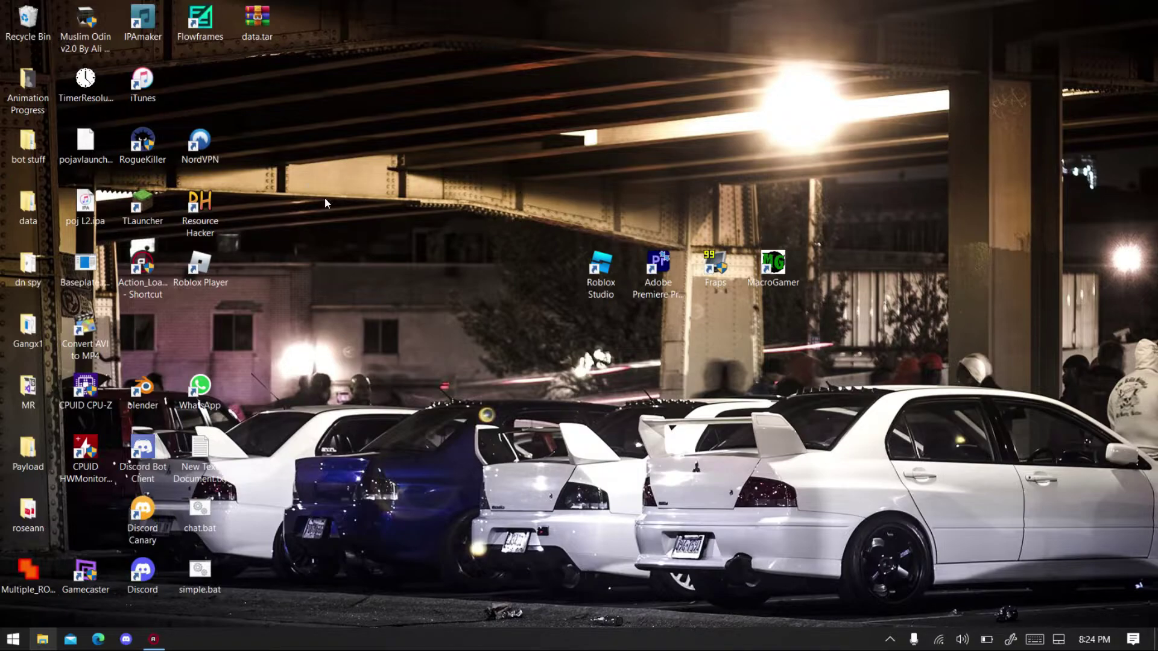
key("super+e")
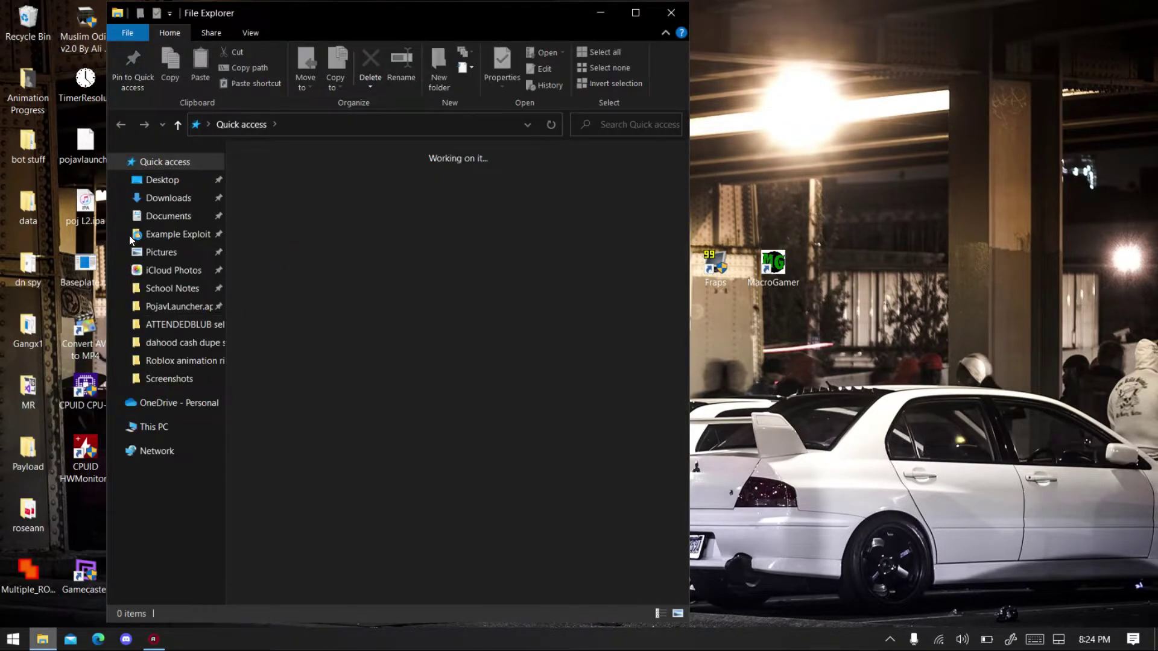
Step: Go to This PC and open Windows (C:) > Fraps > Screenshots
left_click(167, 428)
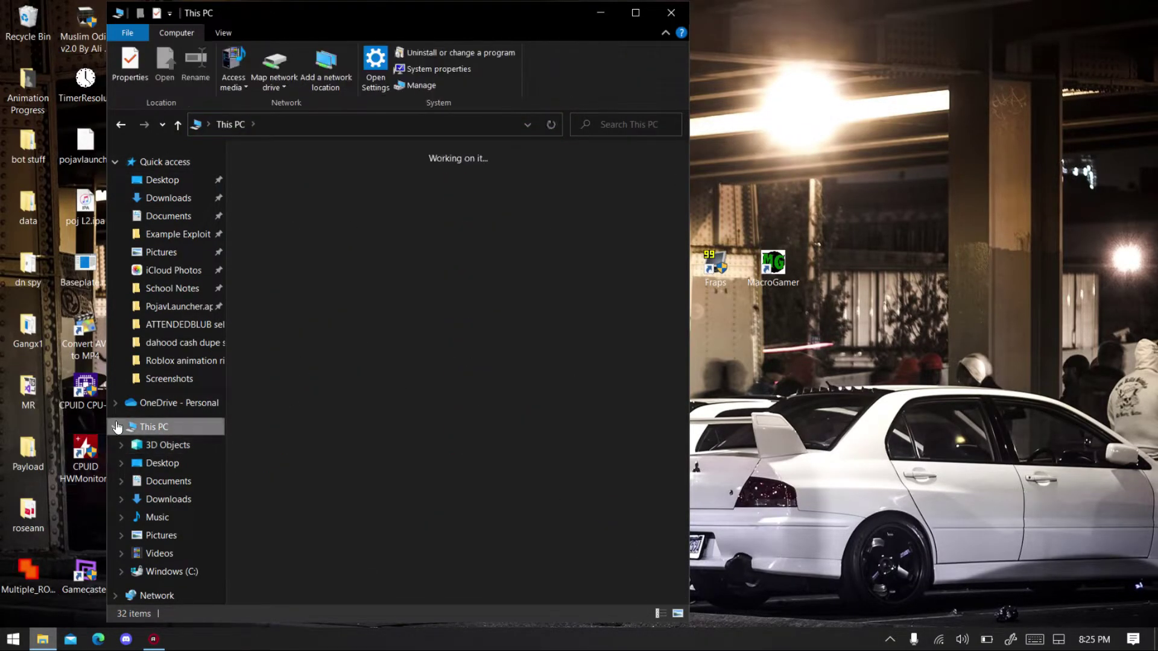
left_click(575, 360)
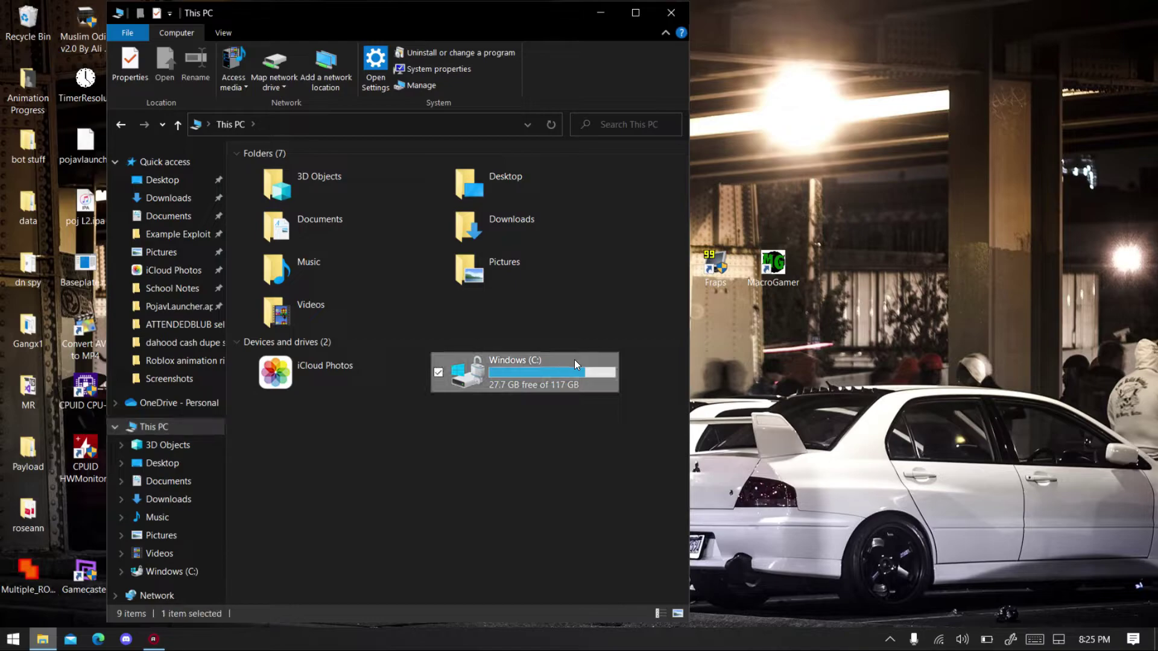
key("Return")
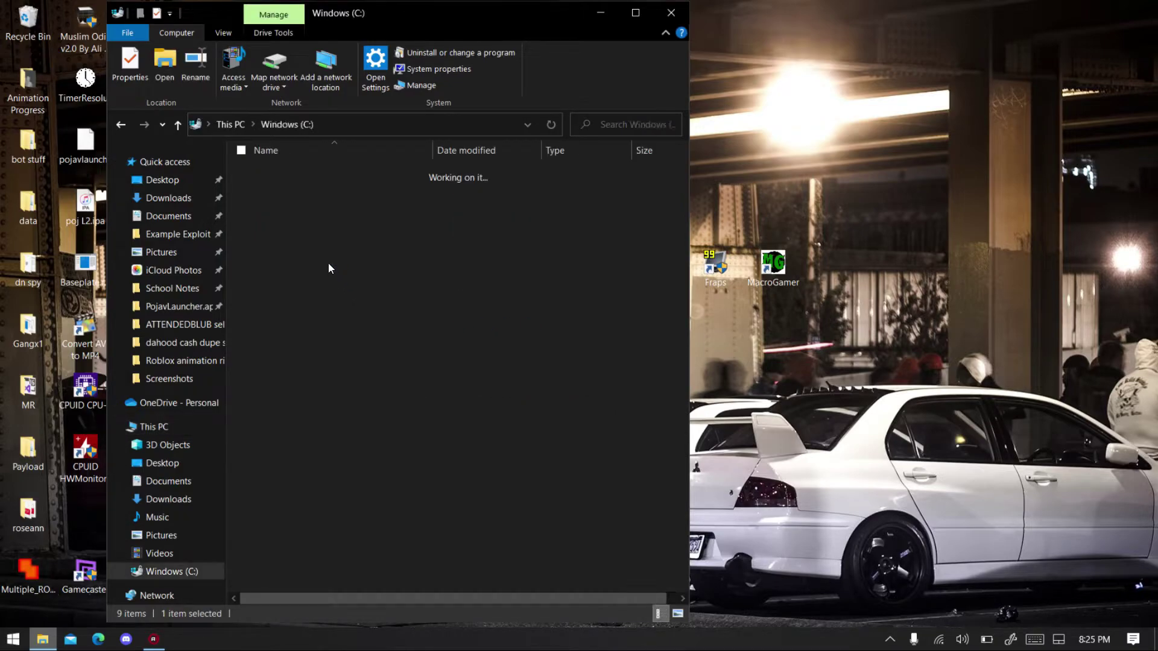
left_click(359, 255)
key("Return")
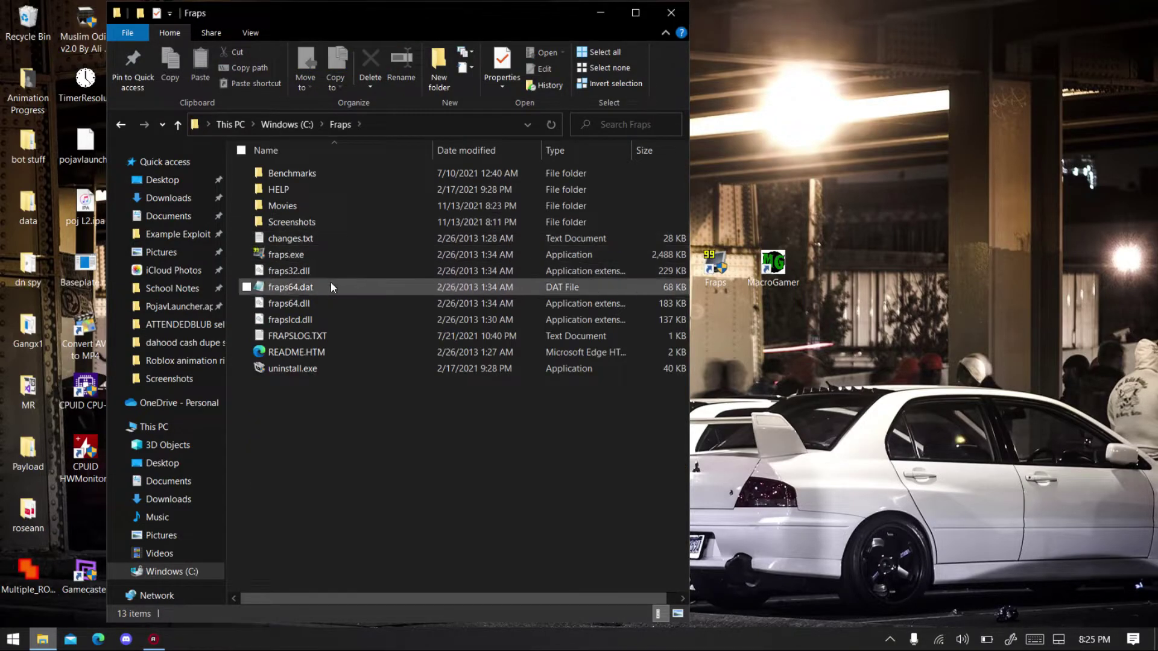
left_click(330, 221)
double_click(330, 220)
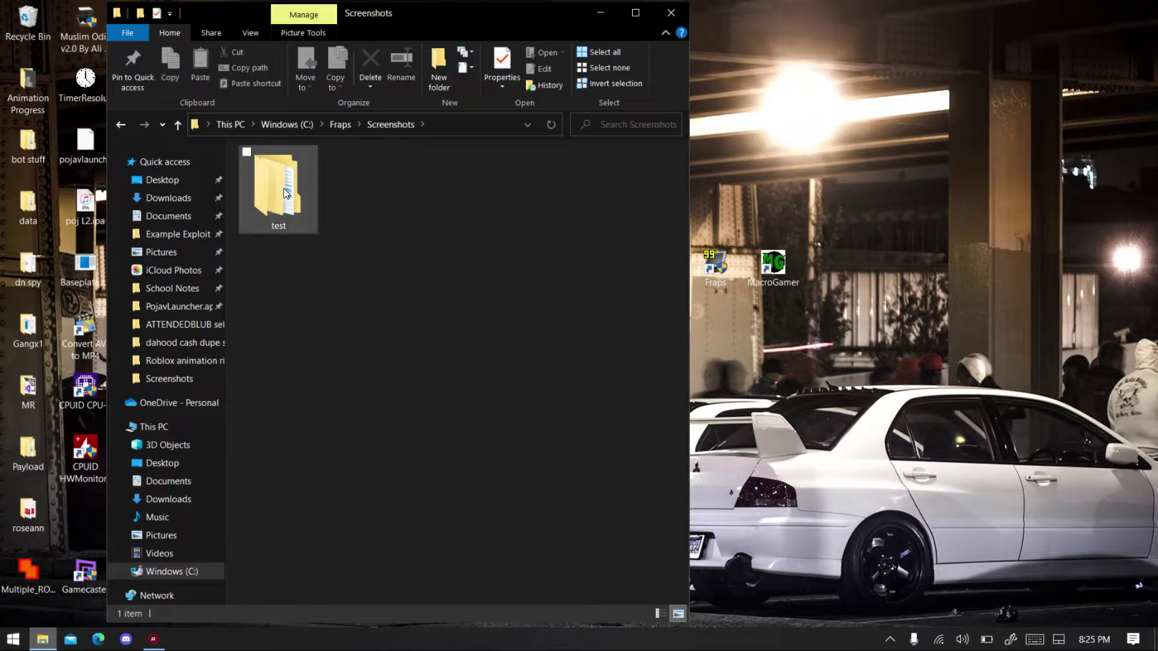
Step: Open test > New folder and pick up all 223 RobloxStudioBeta PNG frames
double_click(283, 188)
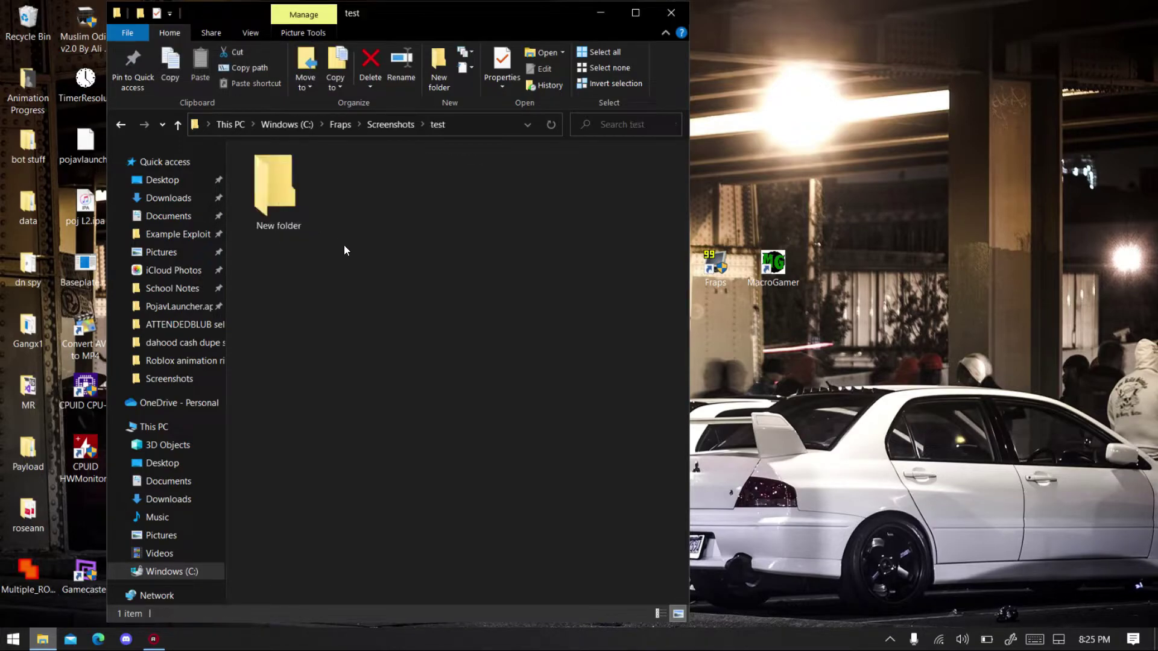
left_click(284, 221)
double_click(284, 221)
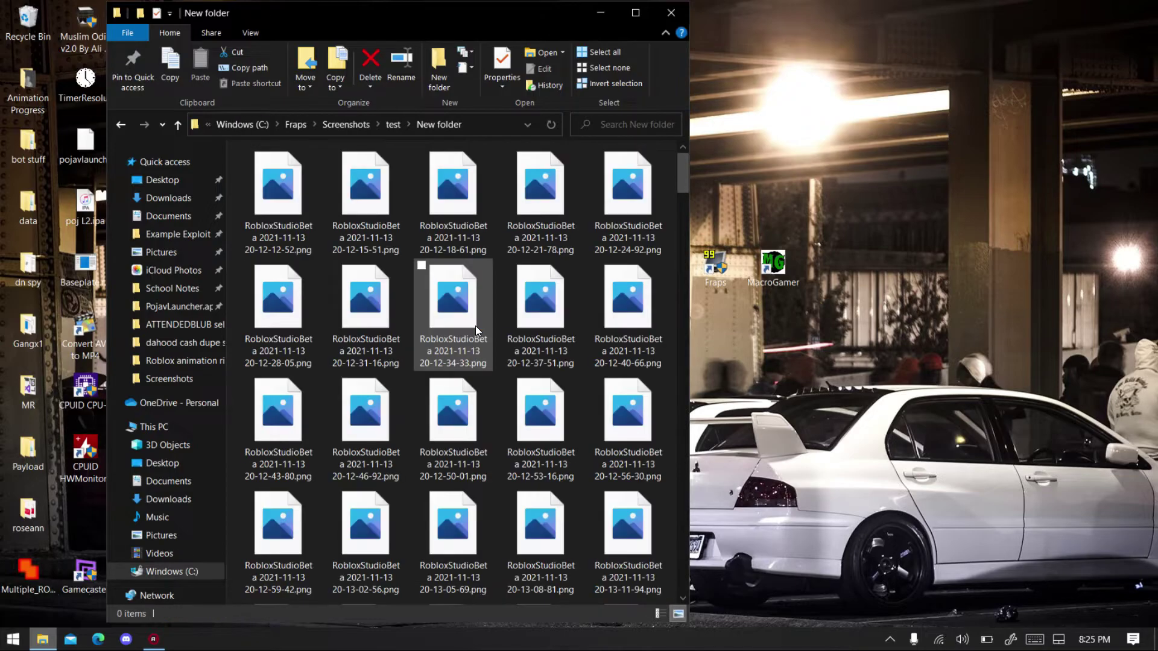
scroll(475, 331, "down", 2)
scroll(475, 326, "down", 3)
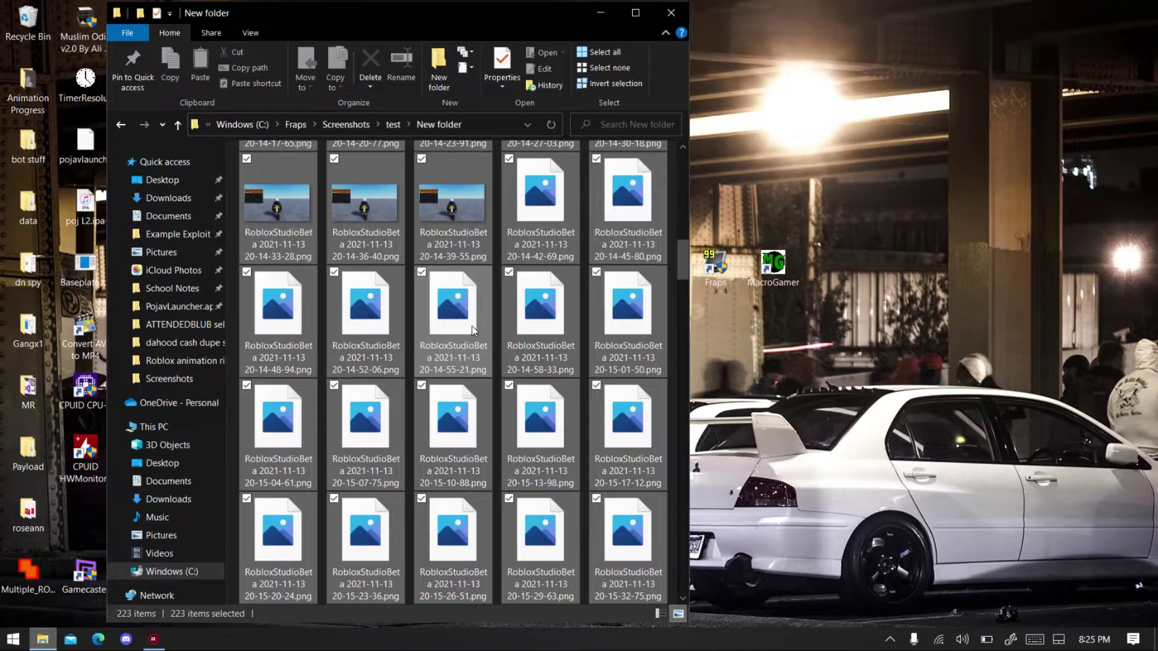
mouse_move(472, 325)
left_mouse_down()
mouse_move(554, 330)
mouse_move(494, 324)
left_mouse_up()
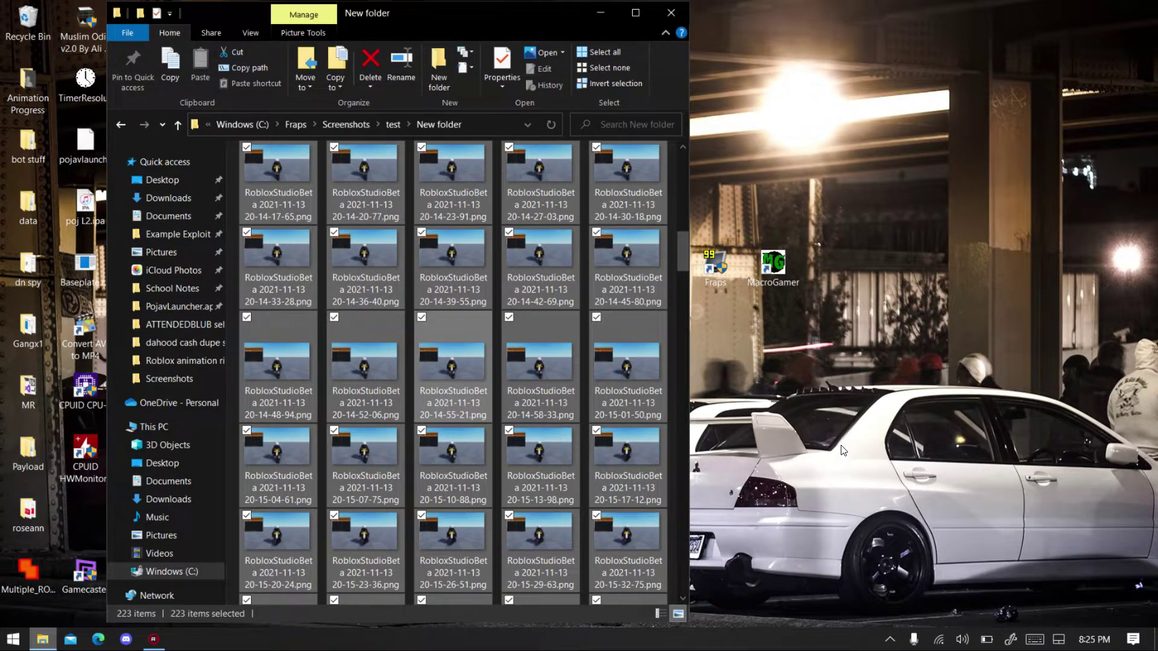
Step: Bring the frames folder back over Premiere and select all 223 PNGs
left_click(843, 450)
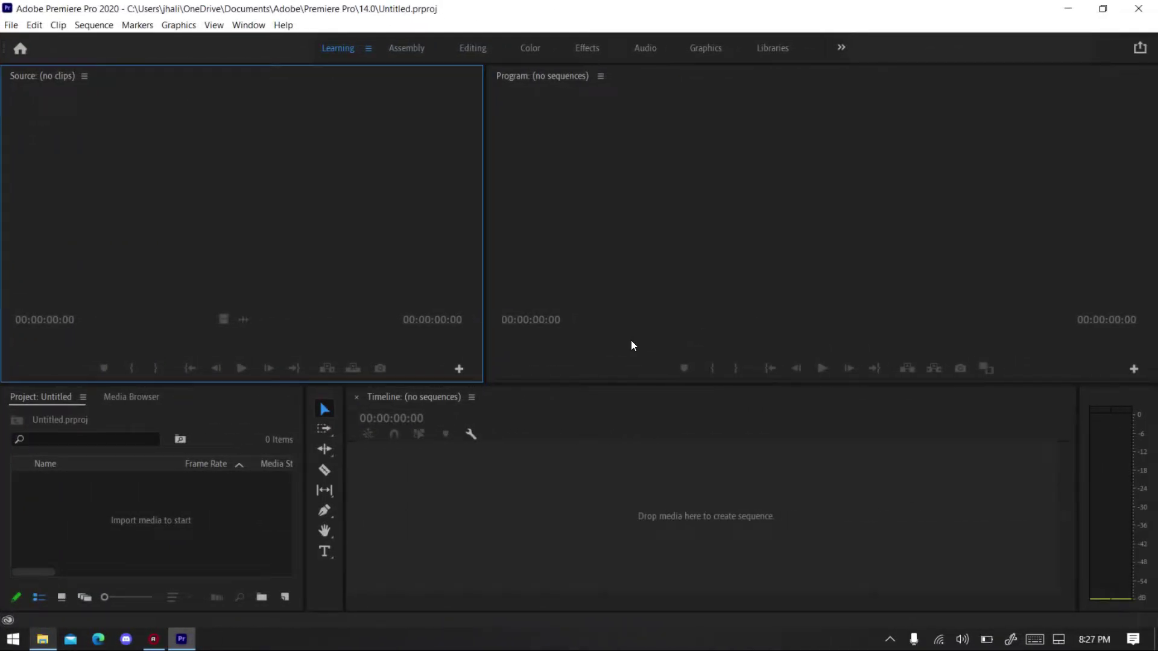
left_click(43, 639)
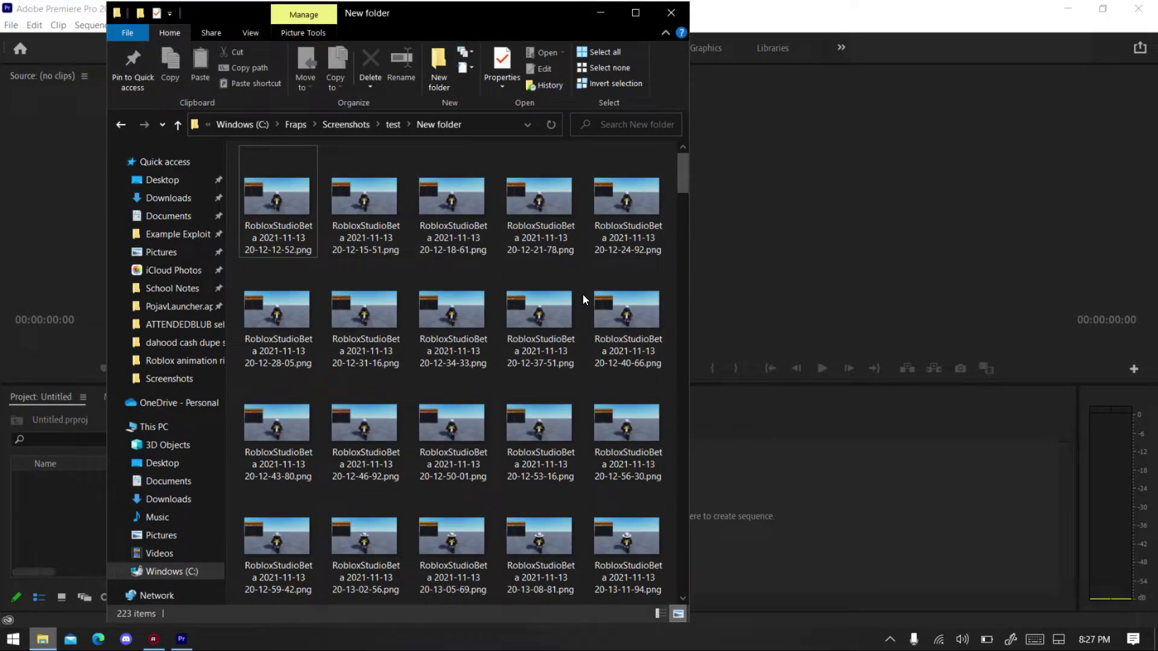
key("ctrl+a")
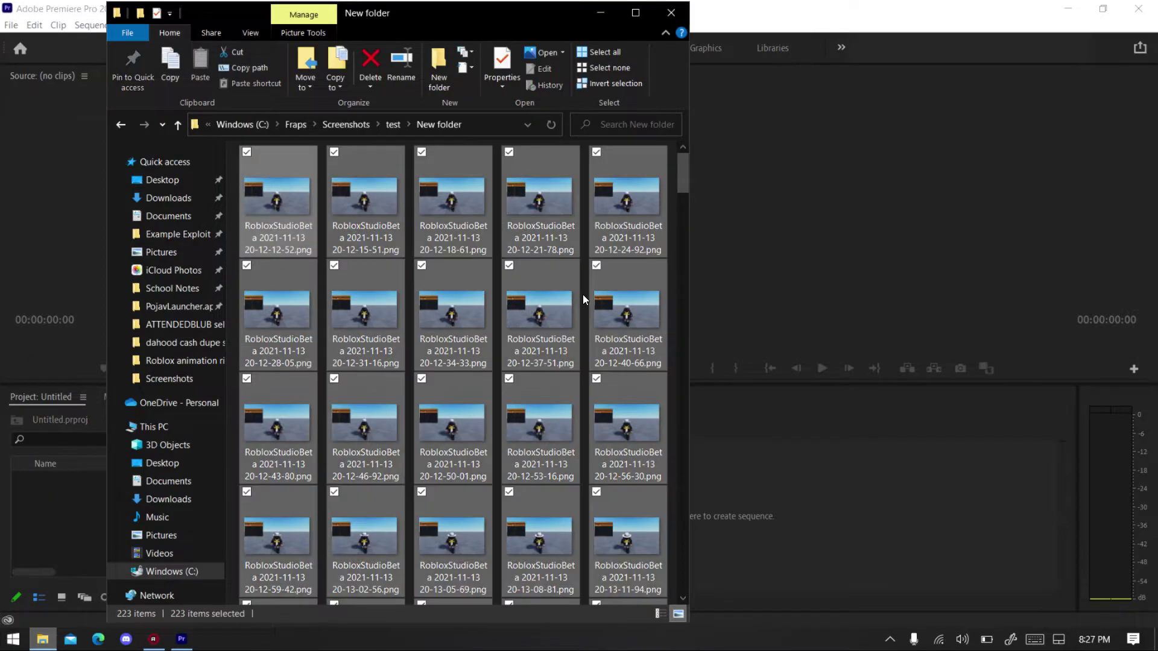
left_click_drag(583, 300, 391, 351)
key("ctrl+a")
Step: Drag the 223 frames into Premiere, then cancel the Import Files dialog
left_click_drag(547, 161, 59, 524)
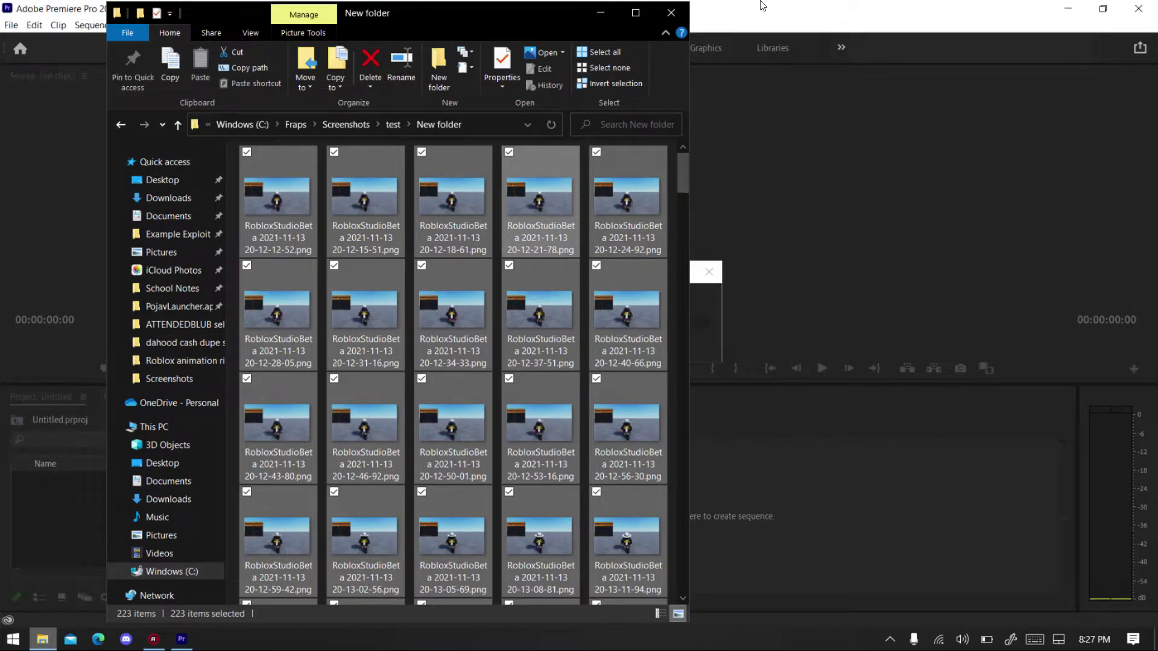
left_click(591, 10)
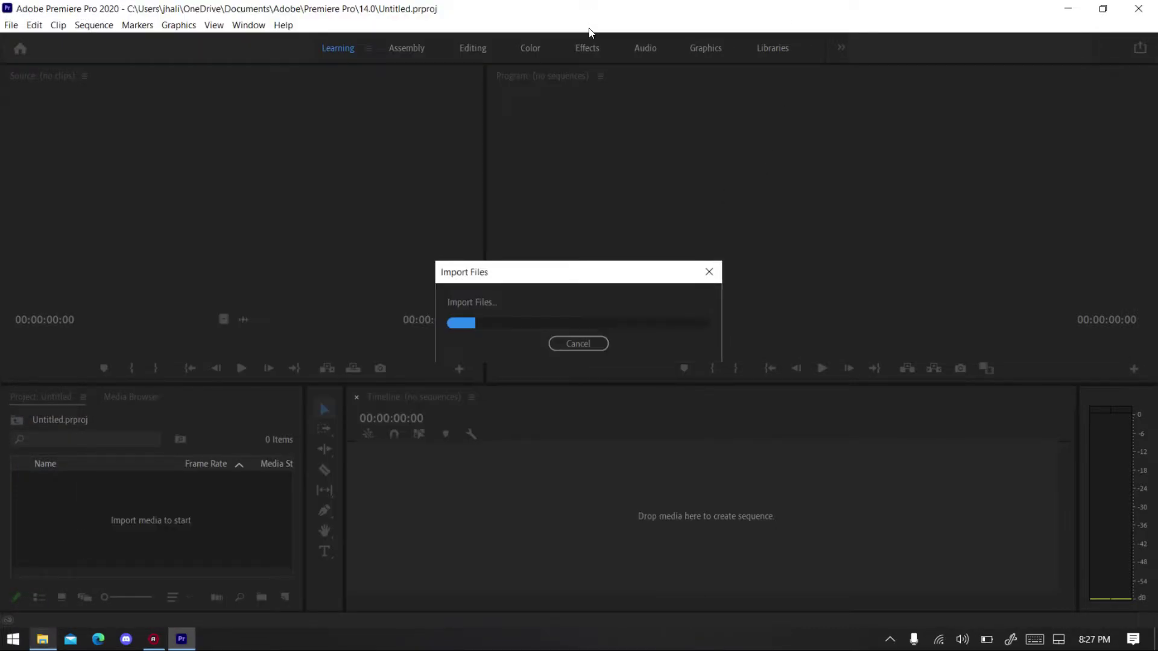
left_click(579, 343)
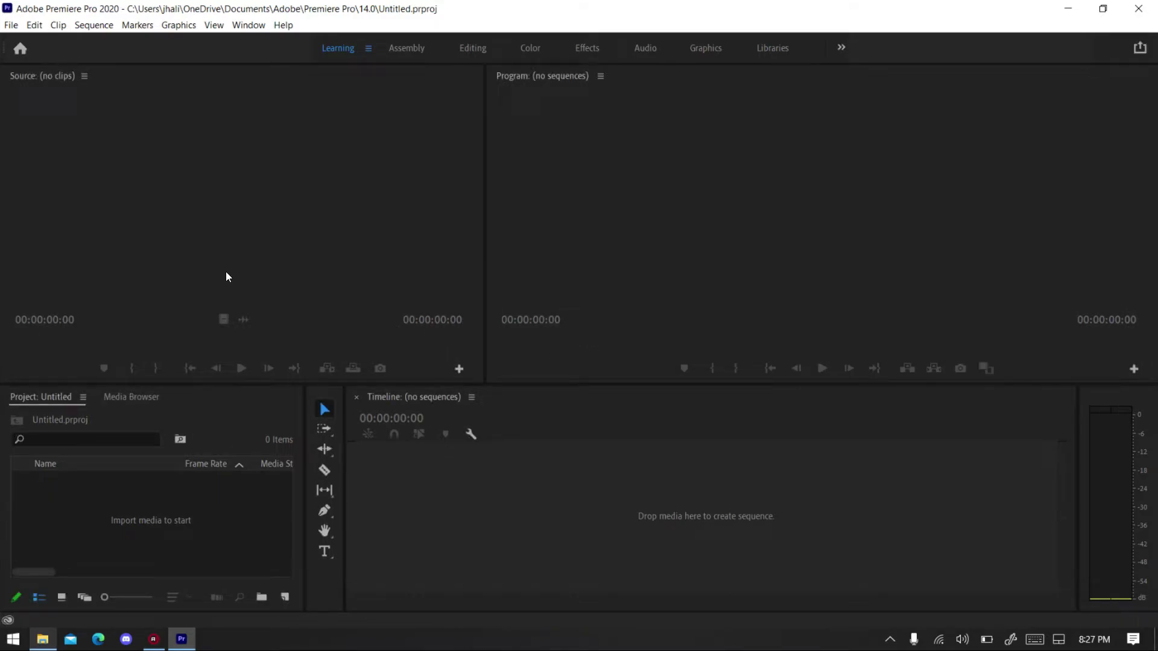
Step: In Edit > Preferences > Timeline, clear Still Image Default Duration and start retyping it as 0.10
left_click(43, 23)
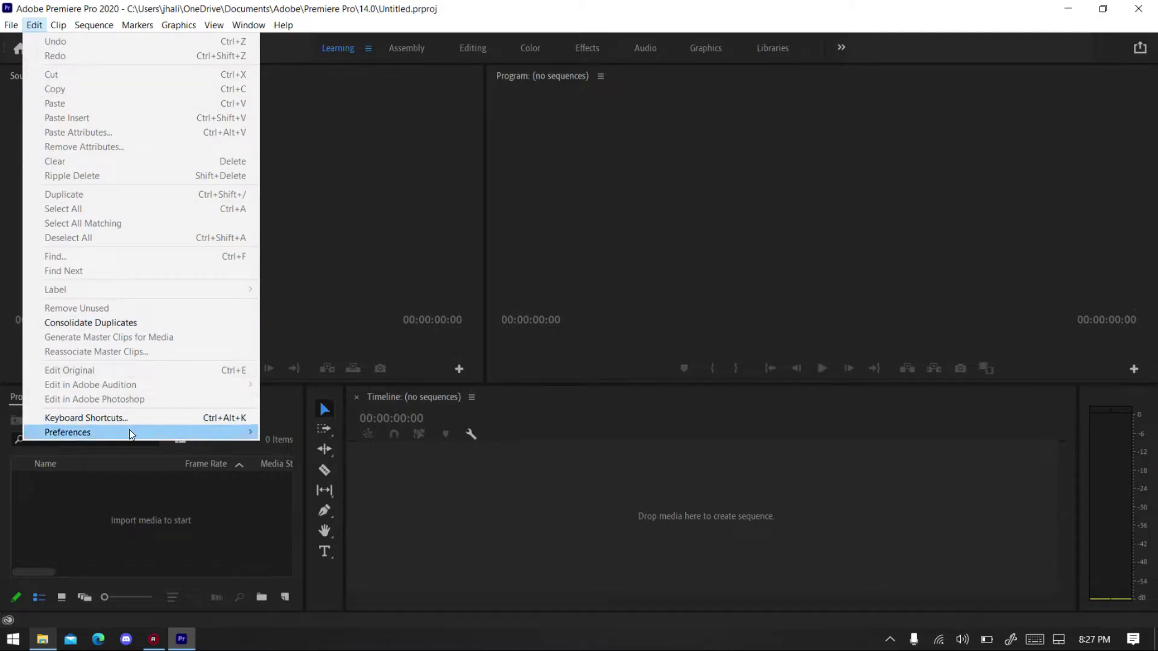
mouse_move(130, 432)
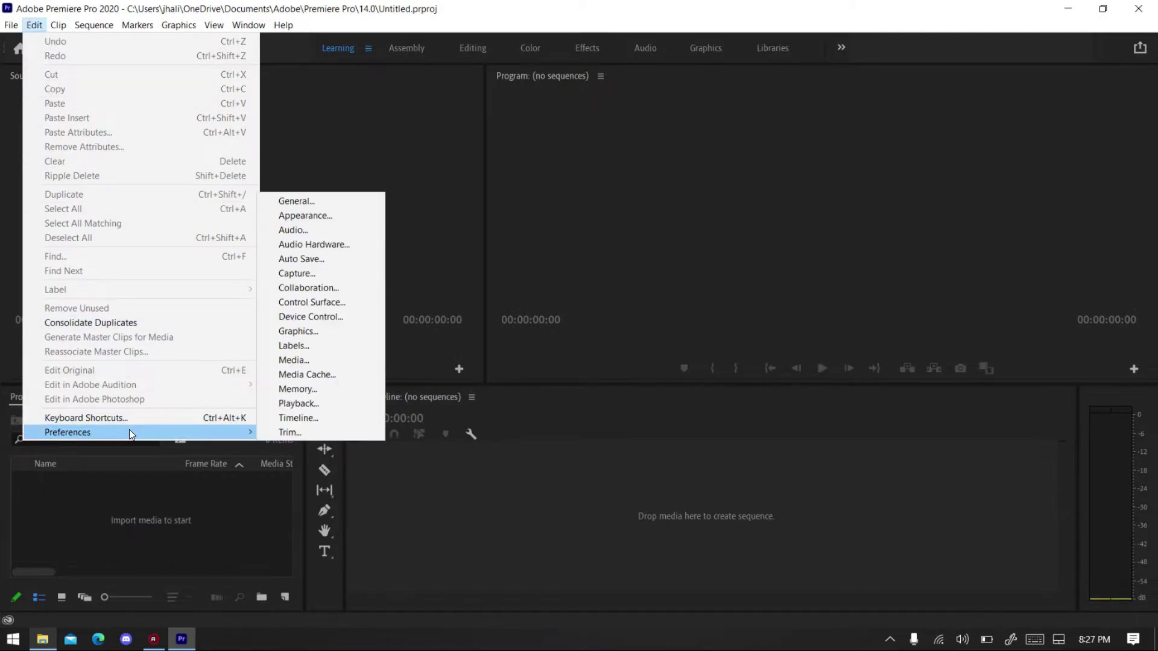
left_click(291, 418)
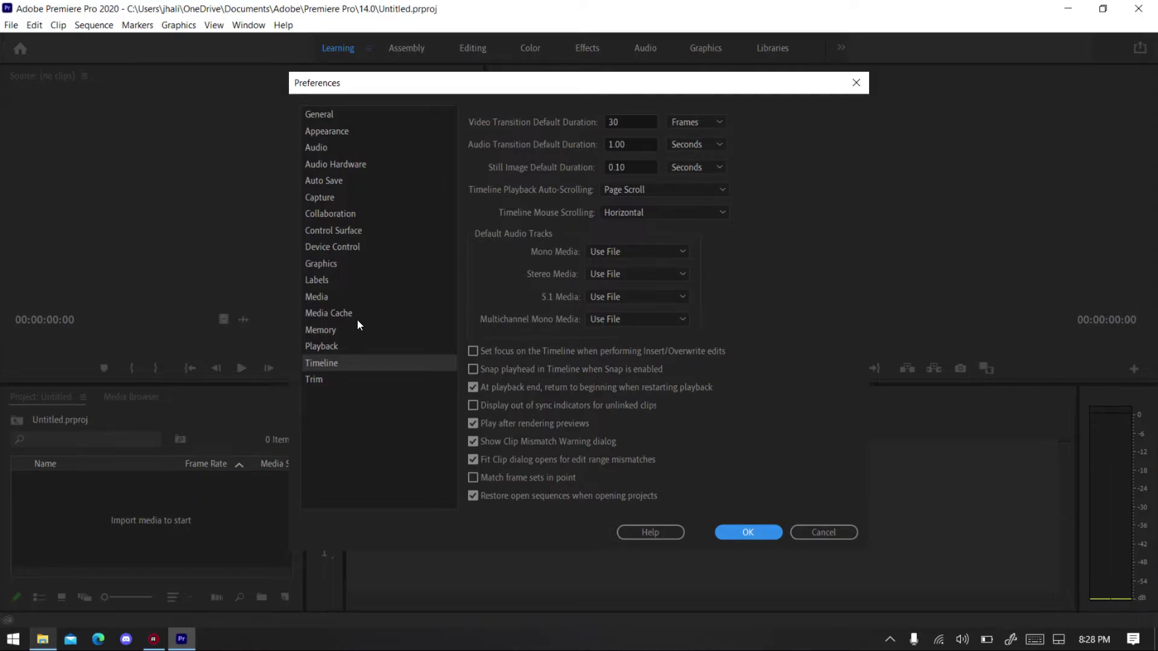
left_click(640, 161)
key("BackSpace")
key("BackSpace")
key("BackSpace")
type("0")
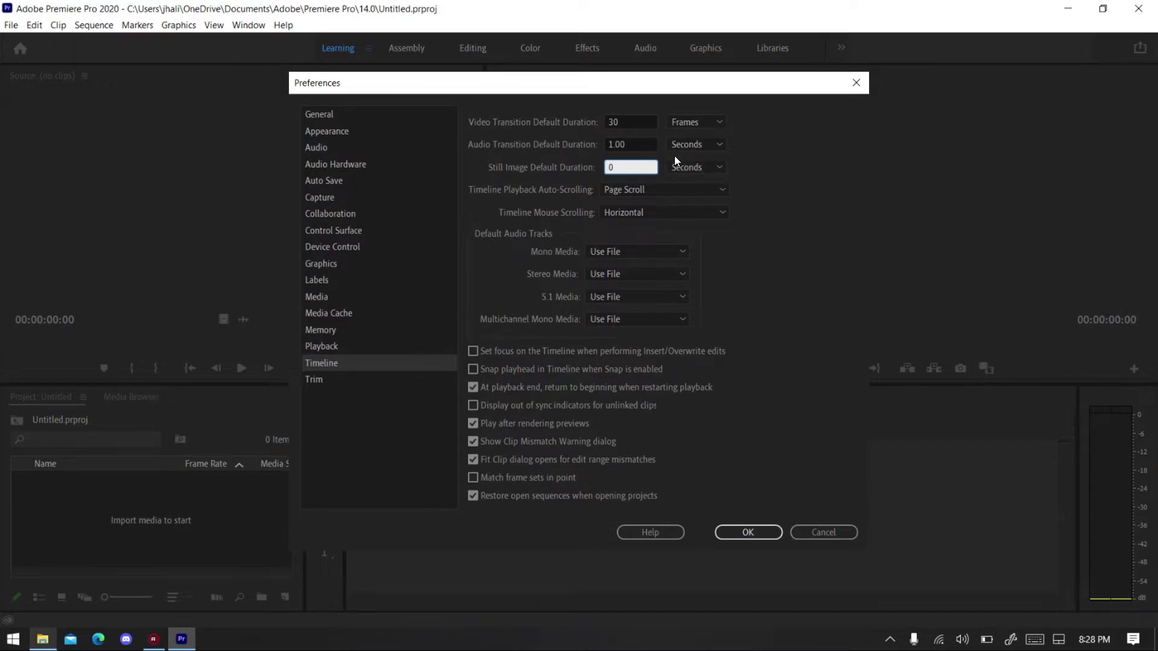
type(".10")
Step: Set Indeterminate Media Timebase to 48.00 fps in Media preferences and confirm with OK
left_click(326, 296)
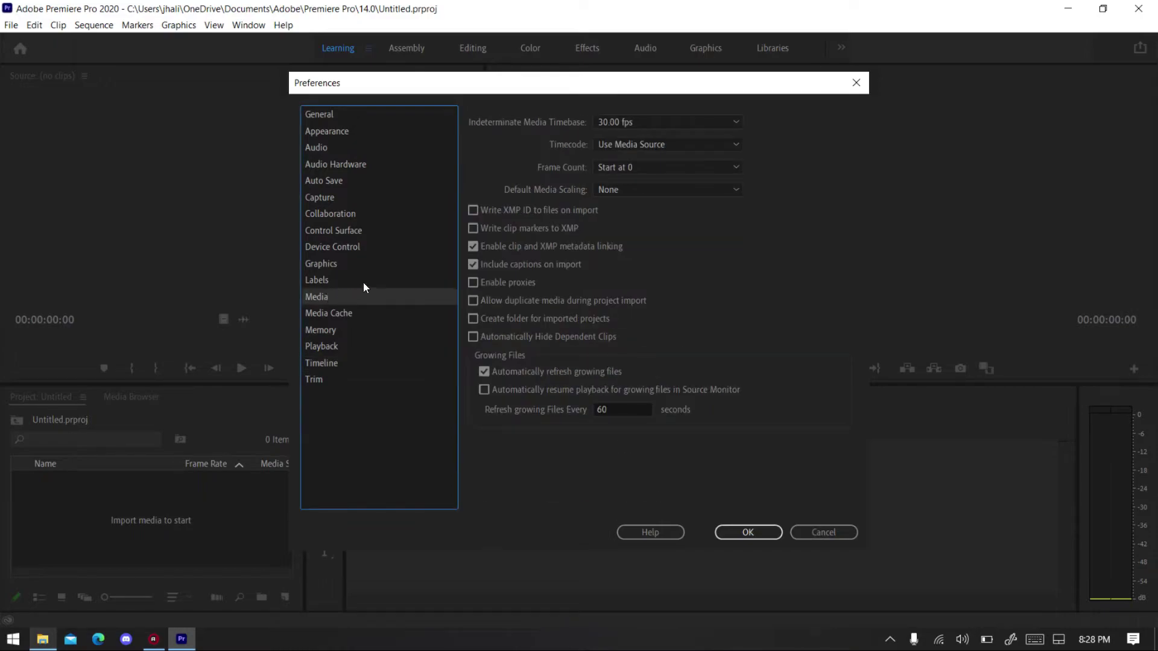
left_click(660, 121)
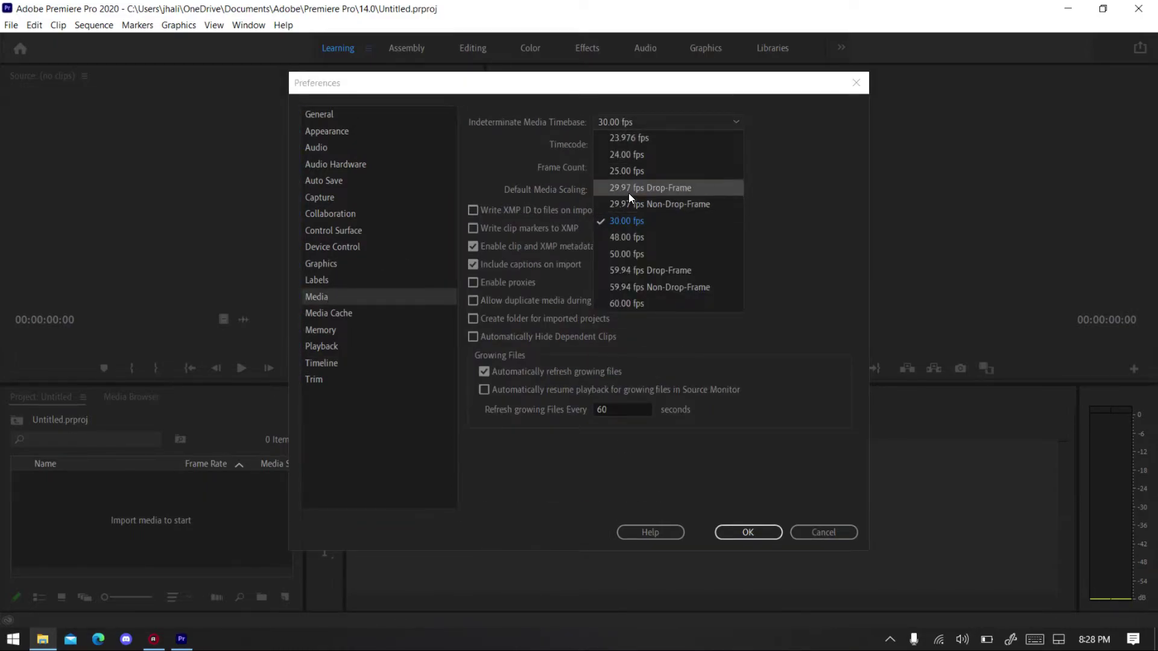
left_click(636, 240)
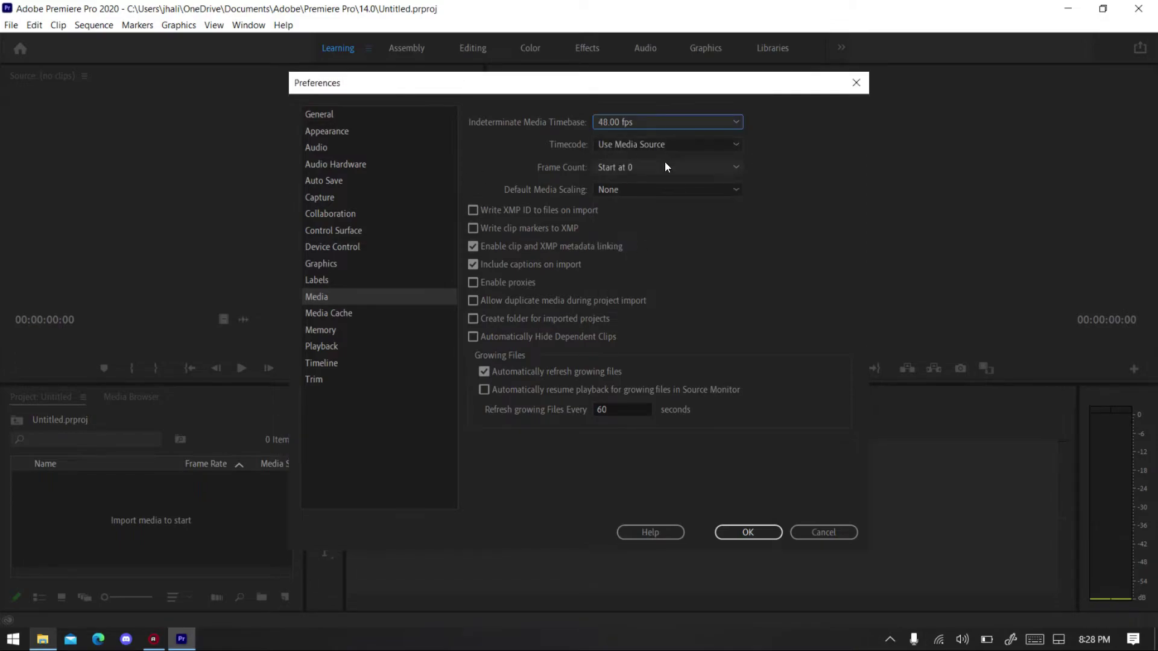
left_click(352, 357)
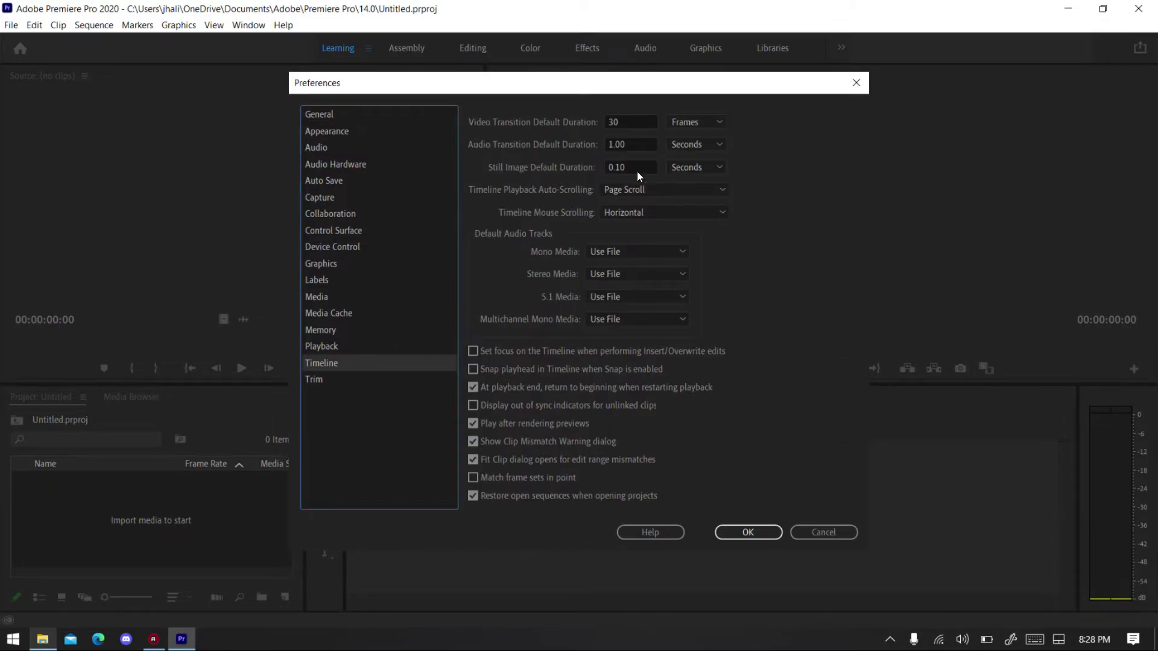
left_click(761, 536)
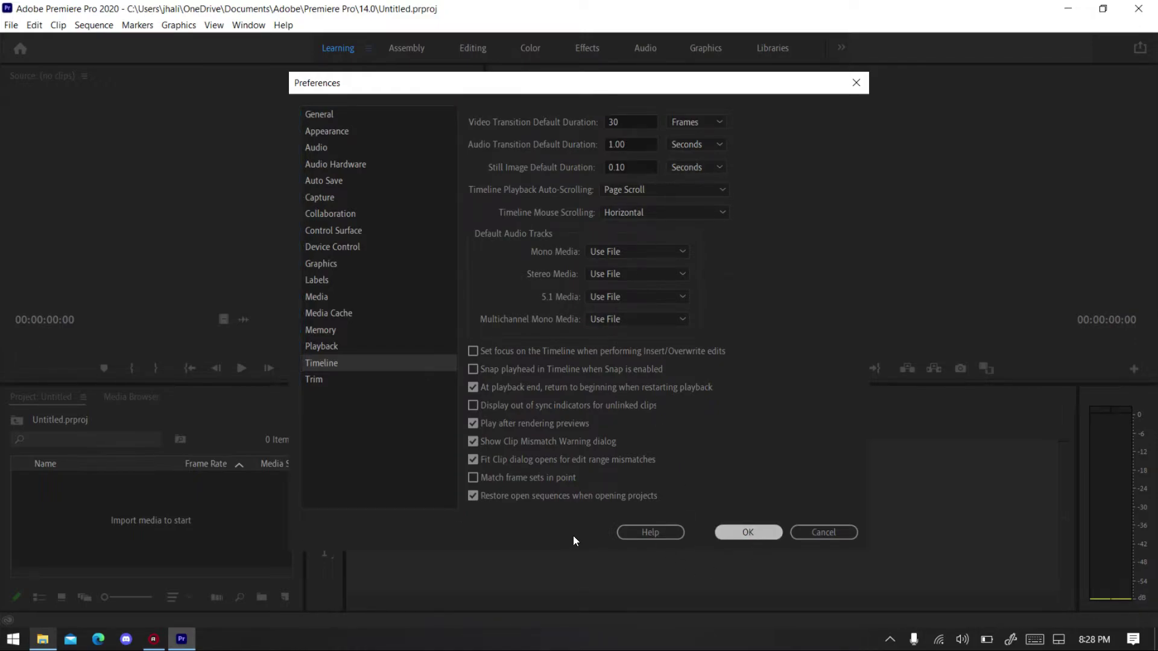
left_click(747, 533)
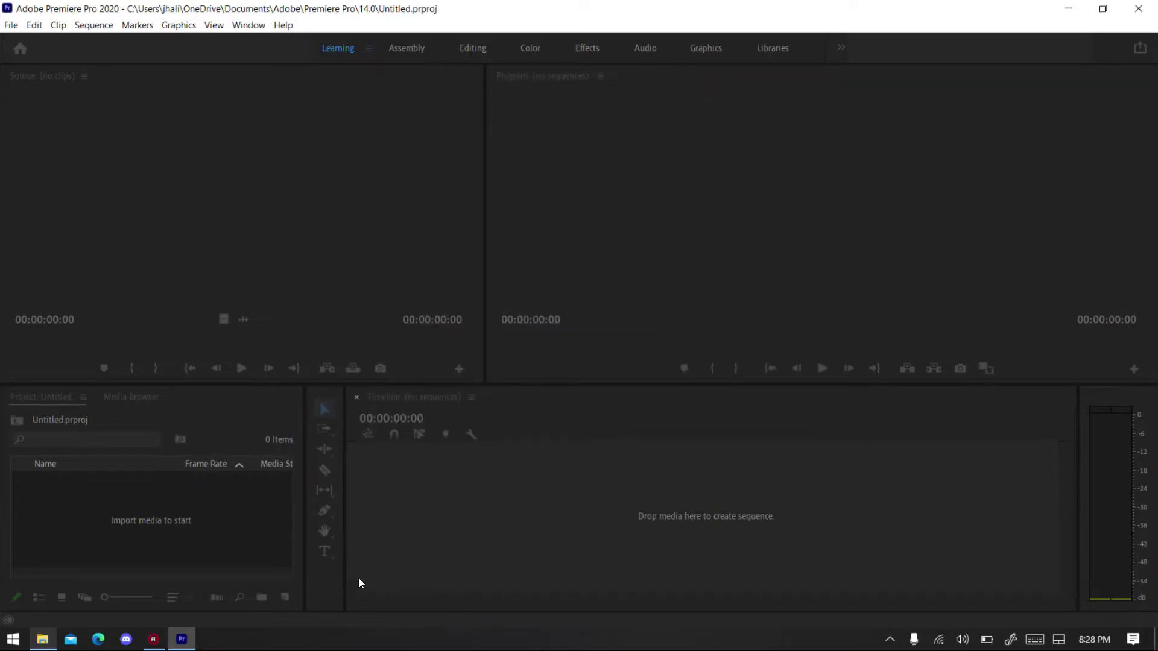
Step: Drag the 223 frames from Explorer into Premiere's Project panel and let the import finish
left_click(51, 643)
left_click_drag(356, 343, 47, 536)
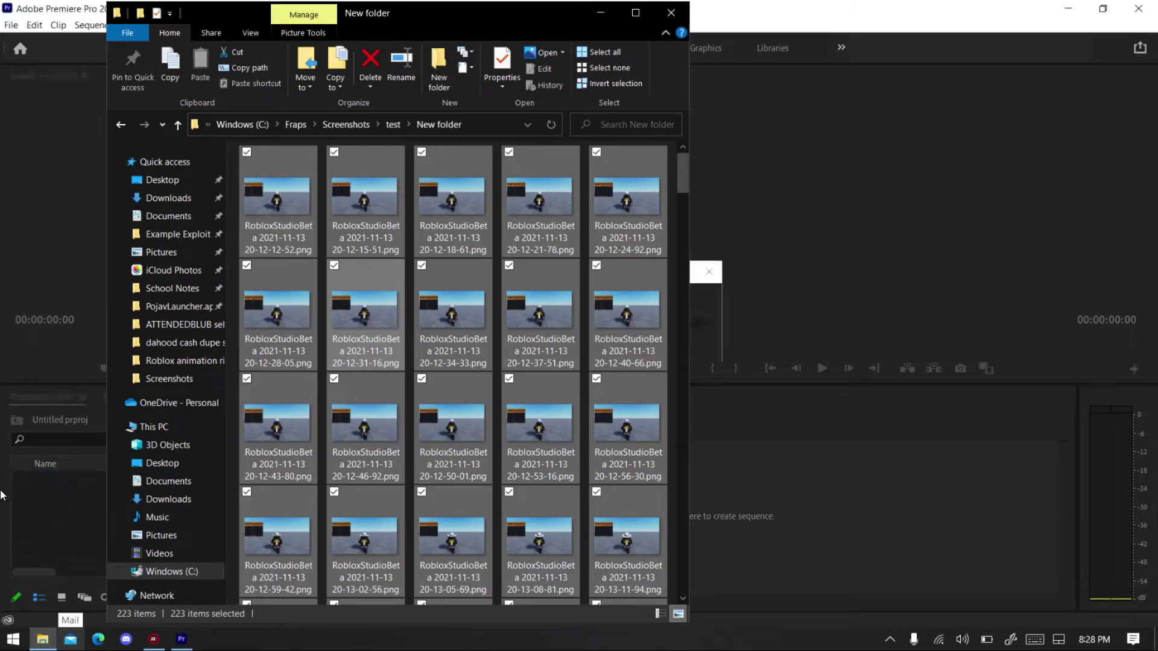
left_click(1012, 548)
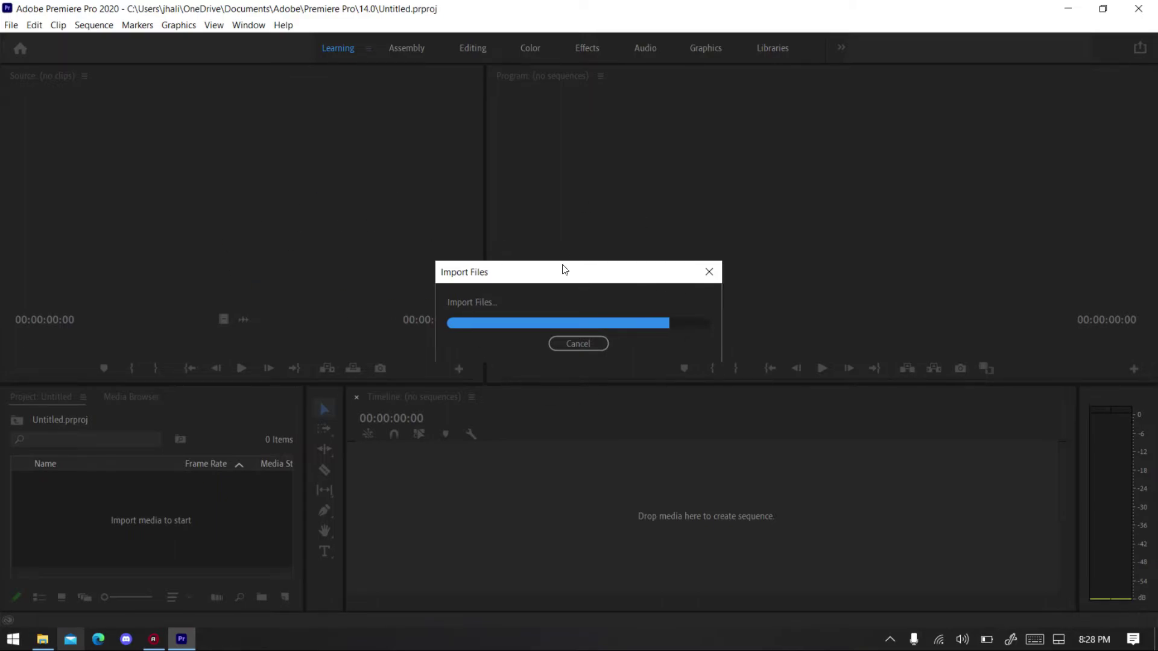
left_click_drag(563, 269, 765, 199)
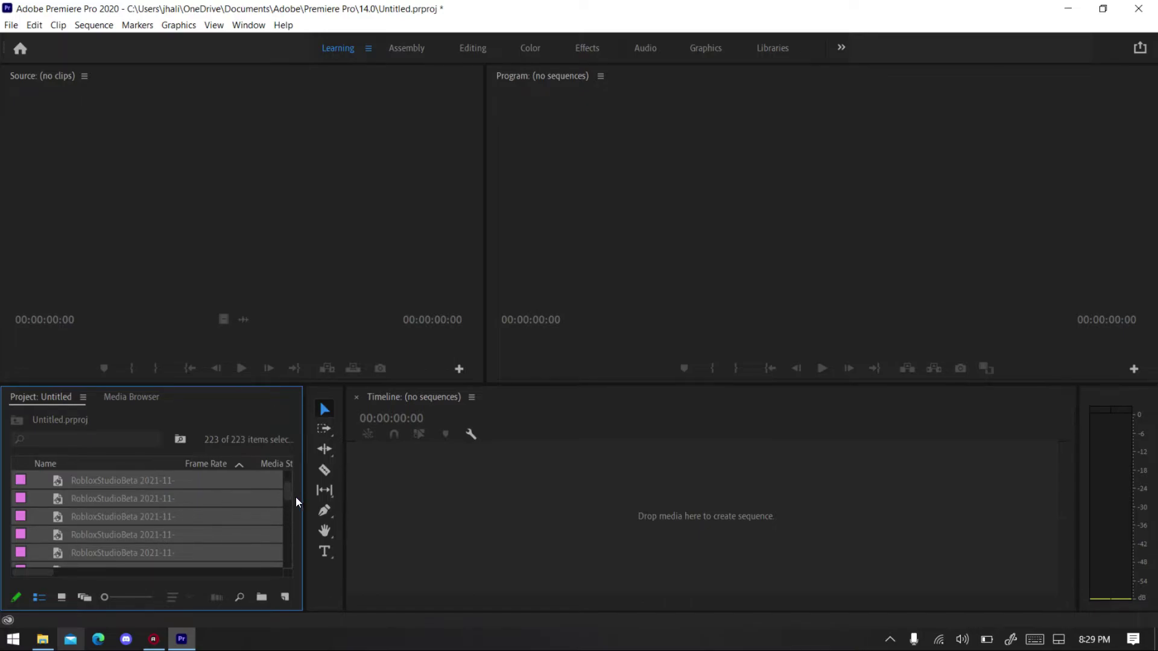
Step: Select all 223 imported RobloxStudioBeta frames in the Project panel with Ctrl+A
left_click_drag(291, 491, 291, 569)
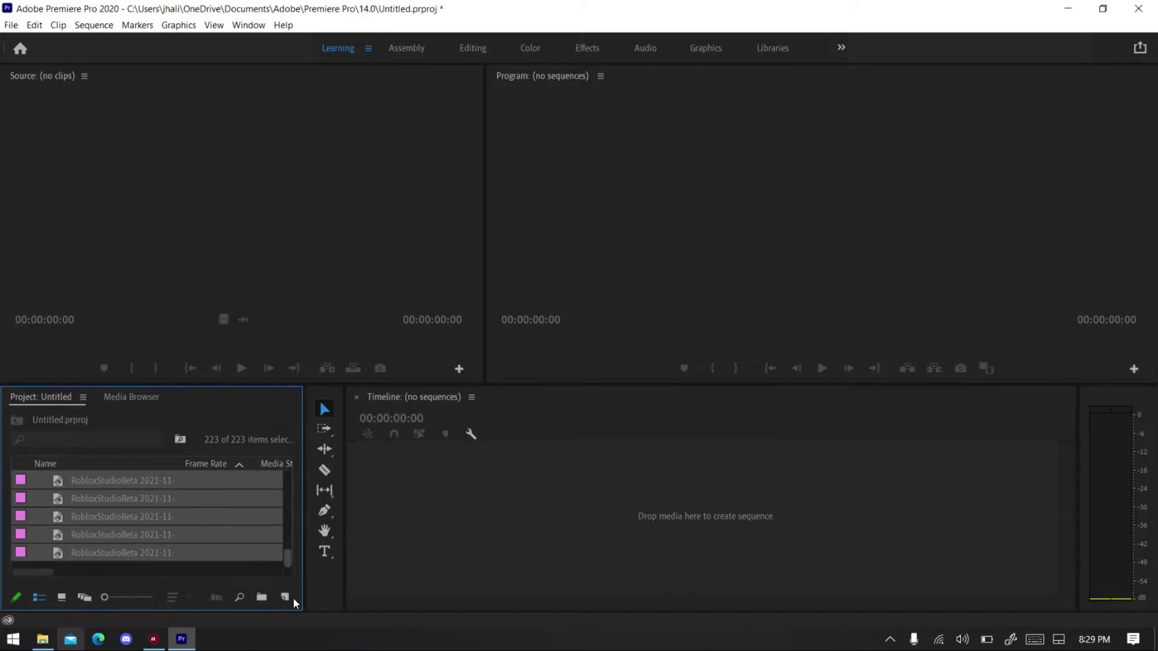
left_click(233, 572)
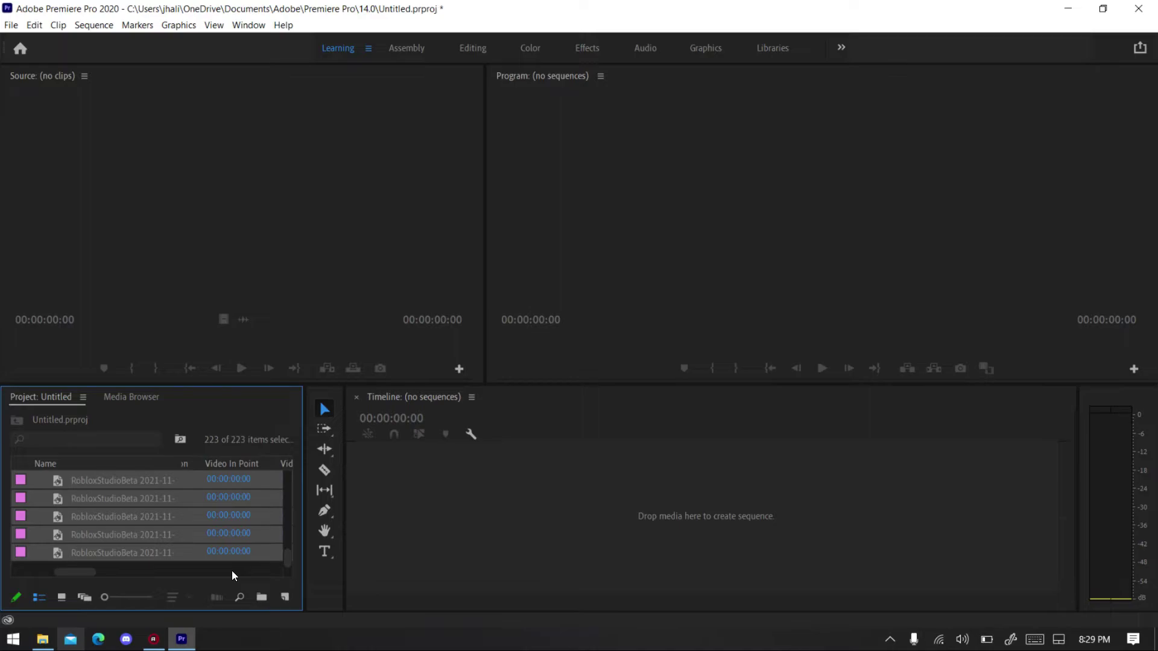
left_click(162, 552)
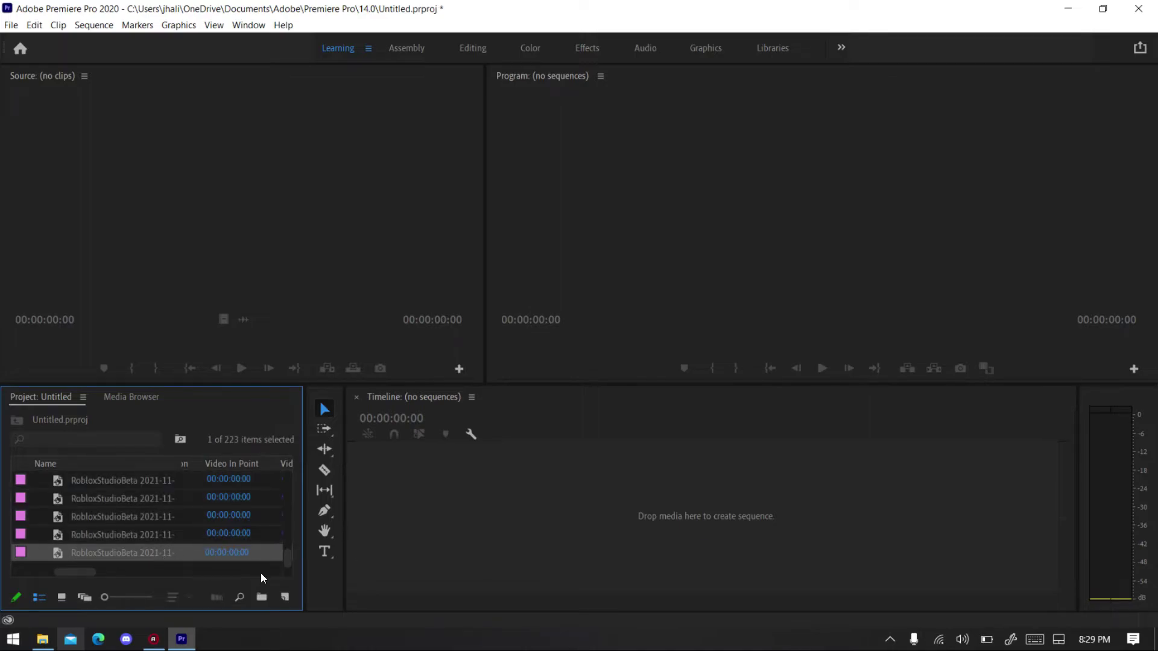
key("ctrl+a")
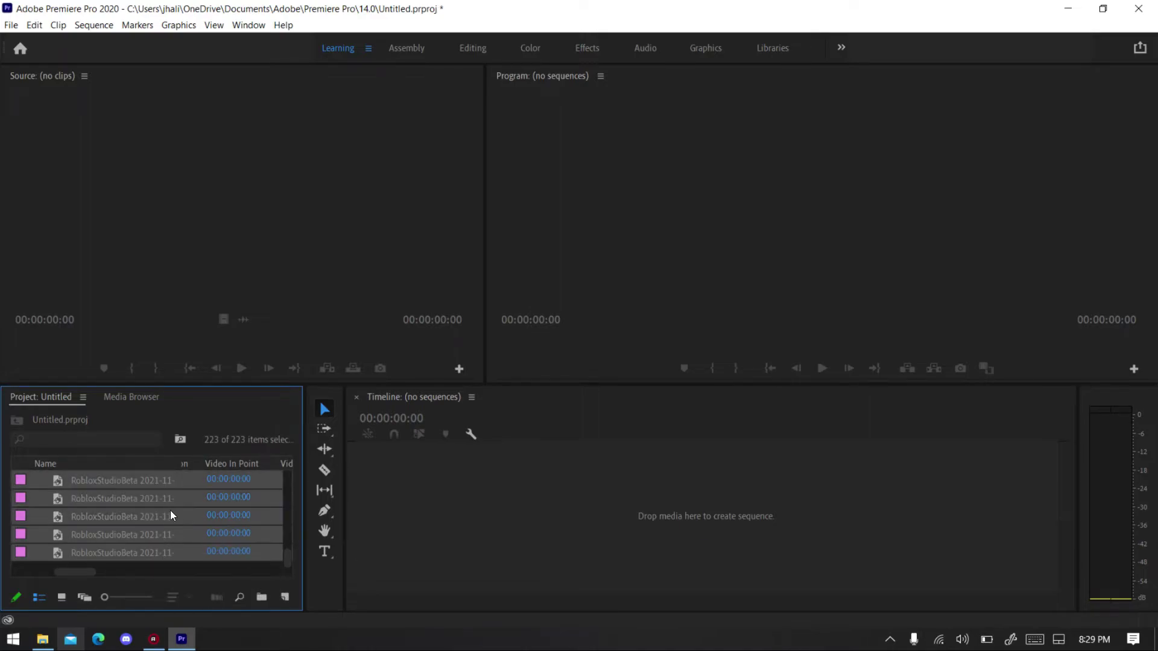
left_click(192, 576)
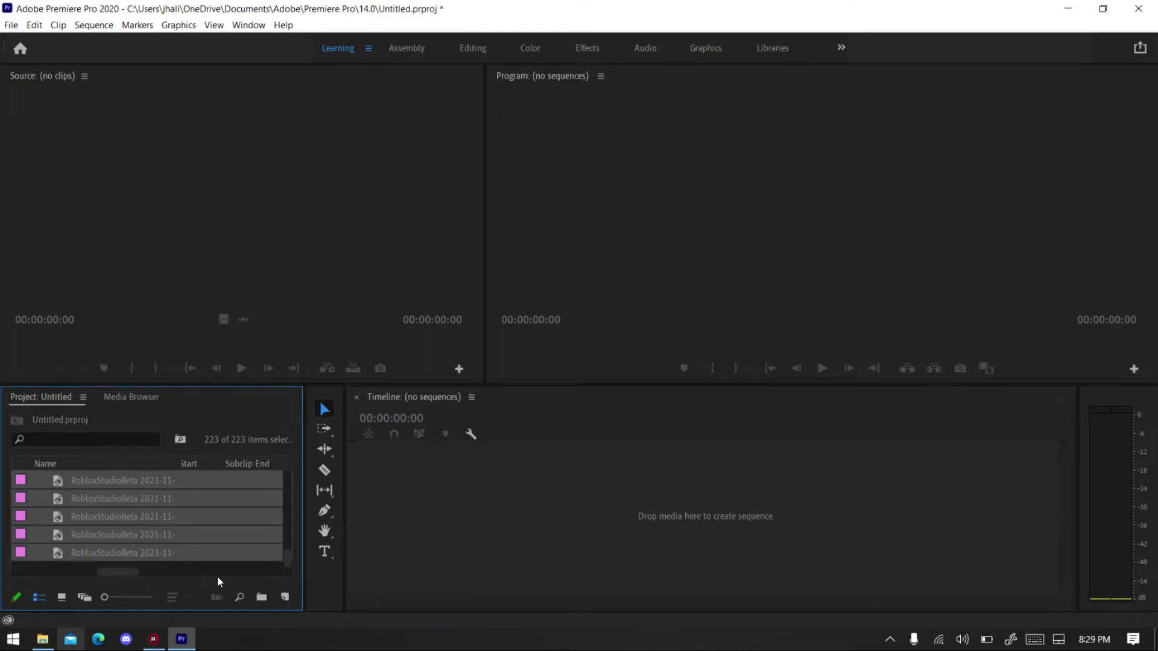
left_click(284, 597)
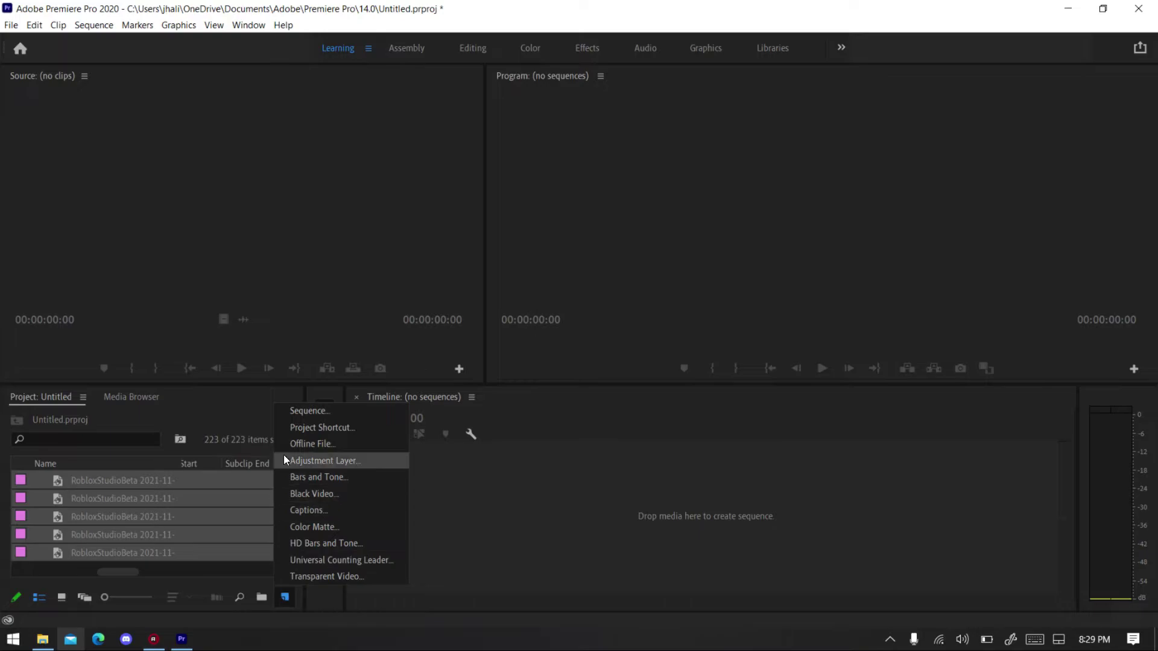
left_click(304, 404)
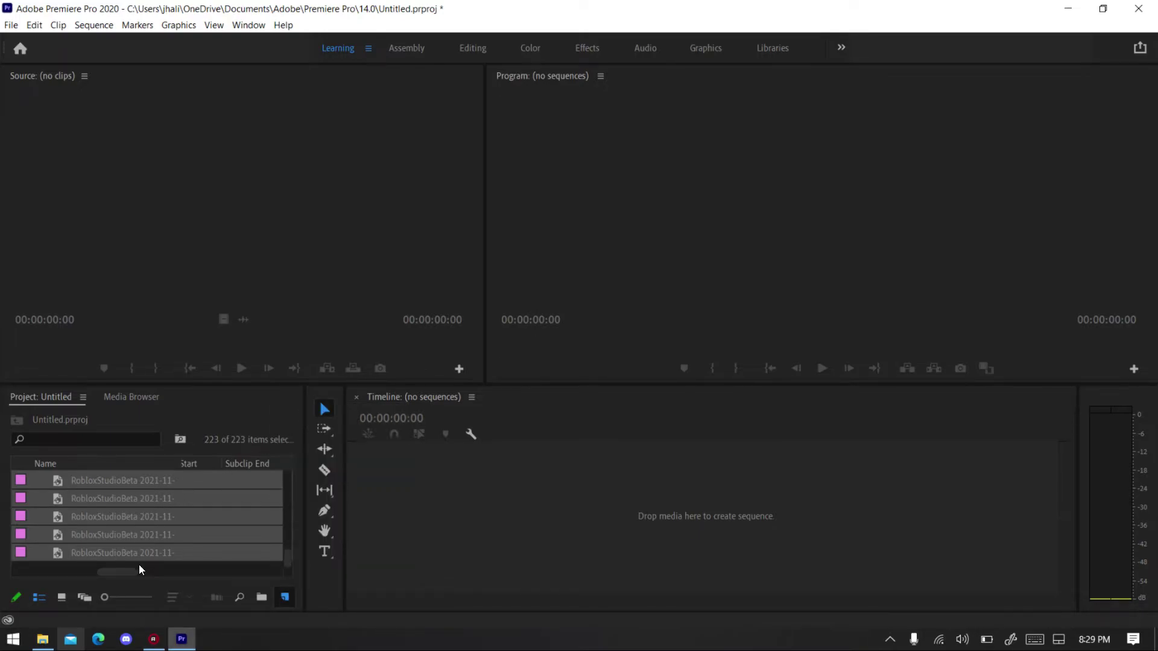
key("ctrl+n")
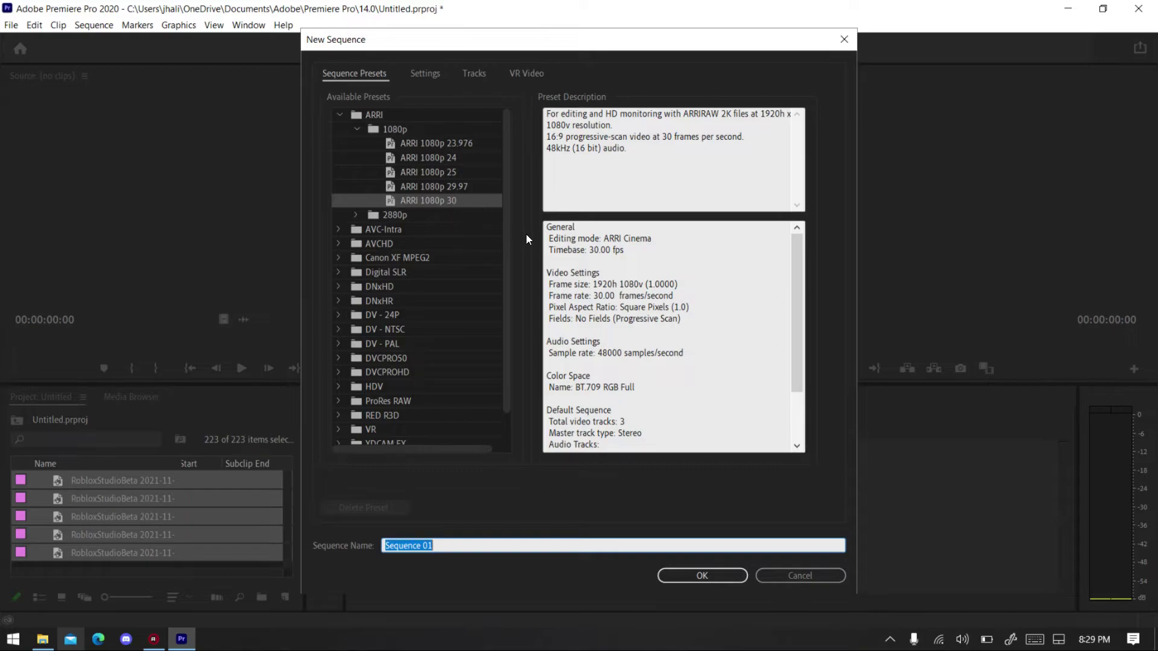
left_click(797, 577)
left_click(50, 537)
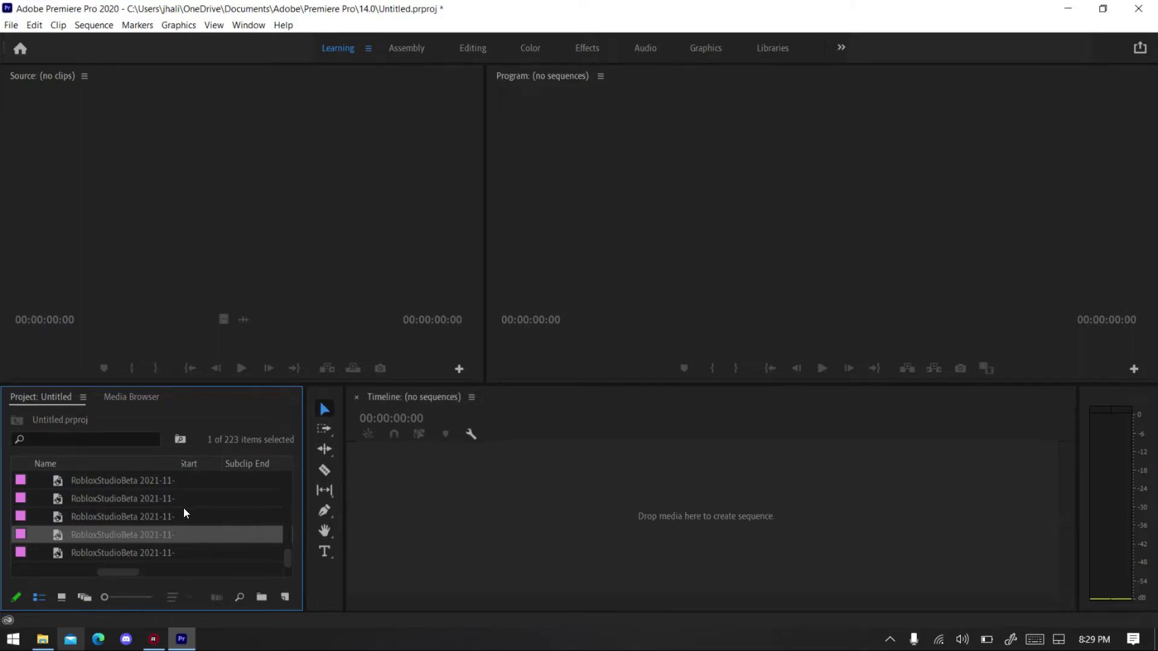
Step: Select all frames and drop them on the empty Timeline to create the RobloxStudioBeta sequence
key("ctrl+a")
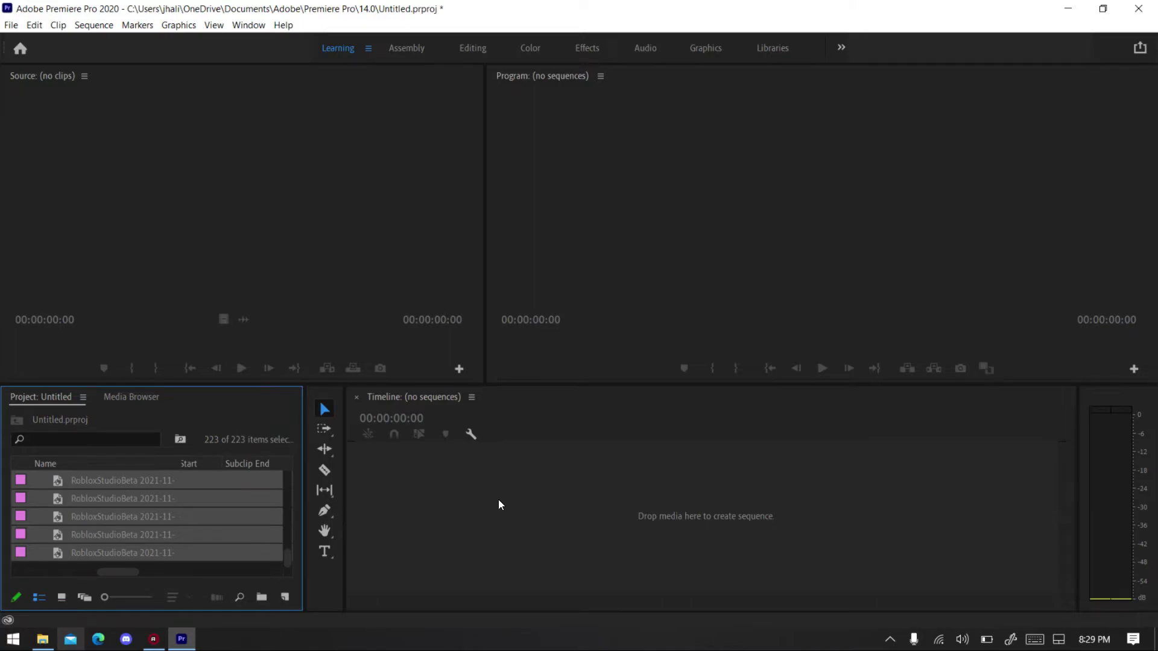
key("Up")
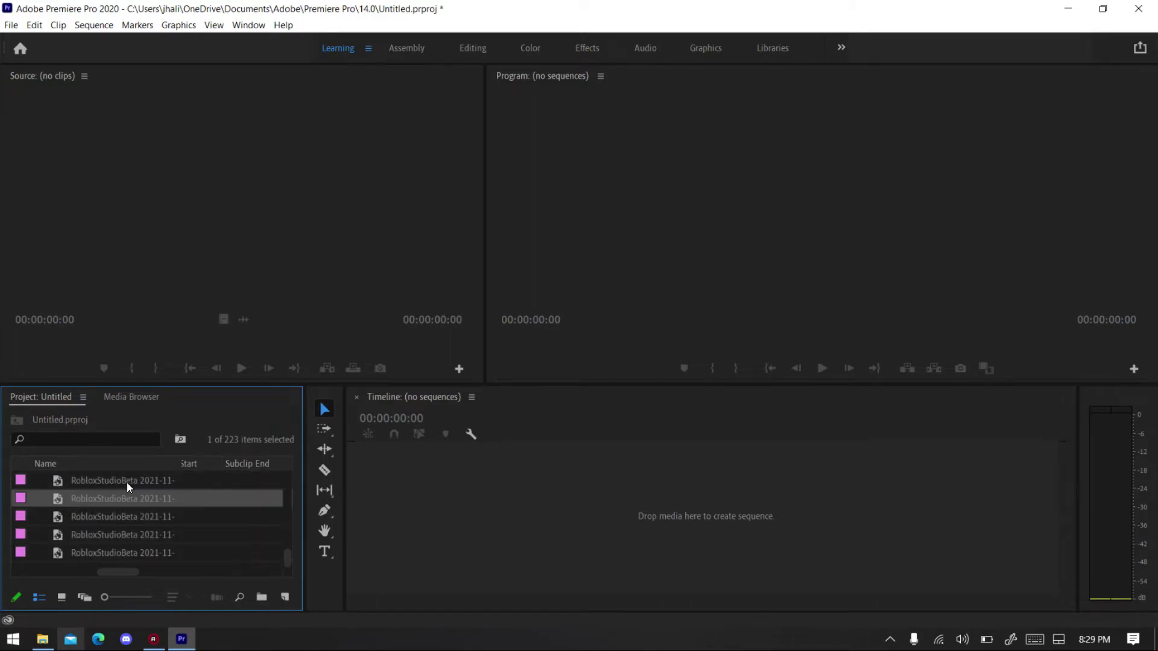
key("ctrl+a")
left_click_drag(128, 513, 501, 497)
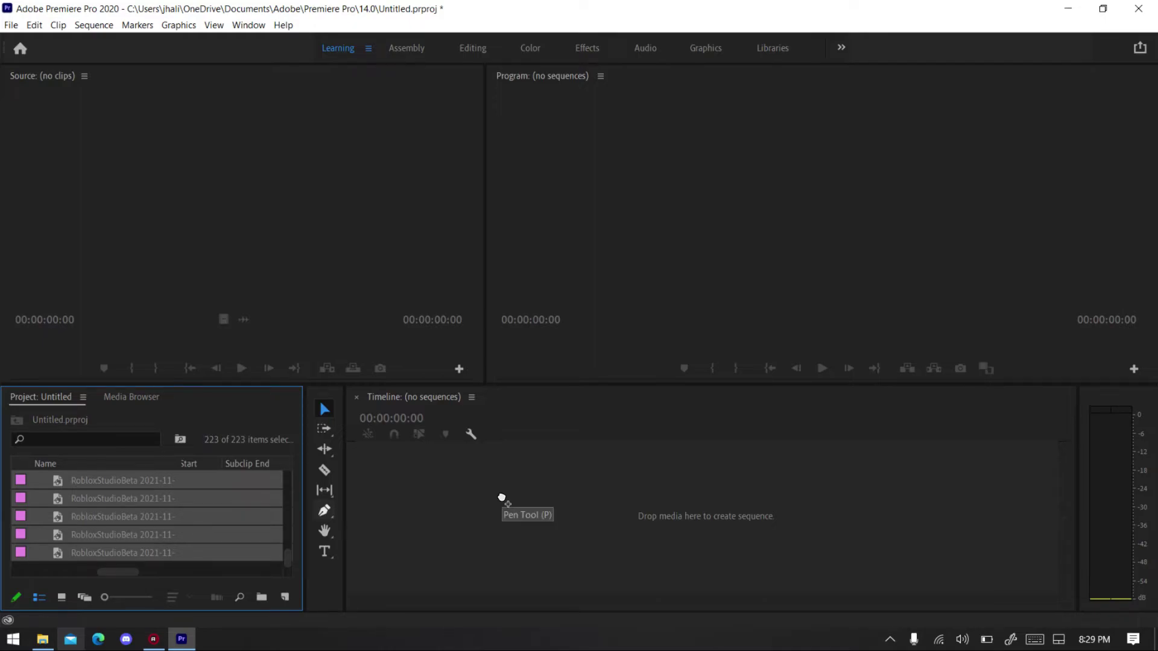
left_click_drag(501, 497, 347, 384)
left_click_drag(469, 497, 472, 521)
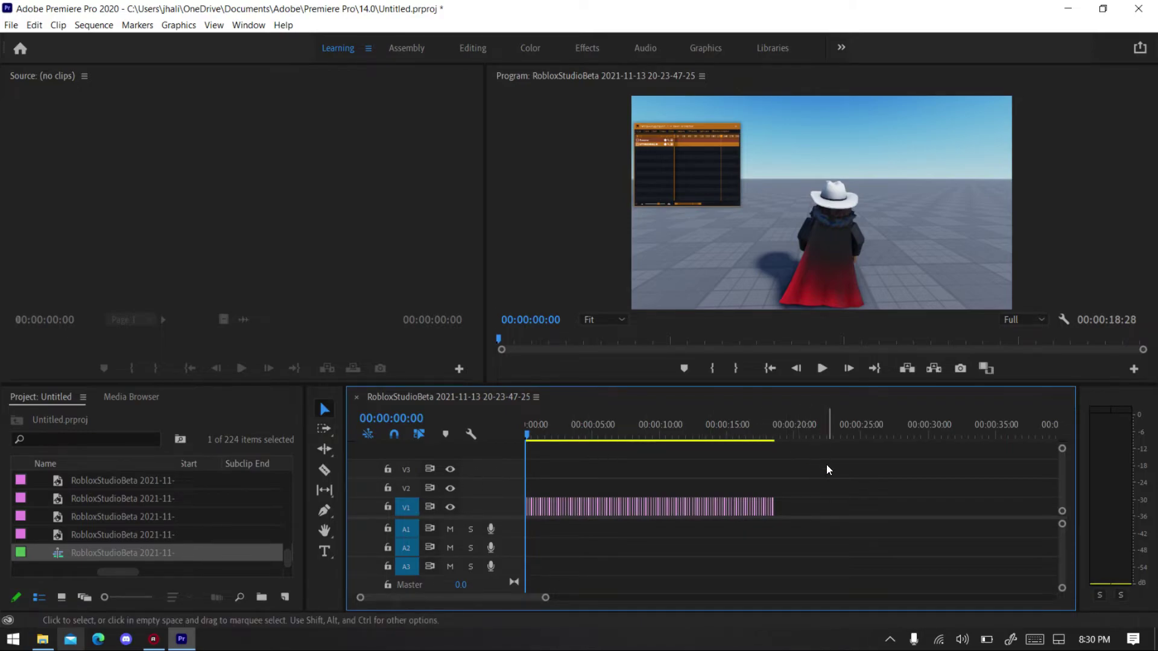
Step: Set Program monitor playback resolution to 1/4 and select all clips on V1
left_click(1025, 320)
left_click(1029, 364)
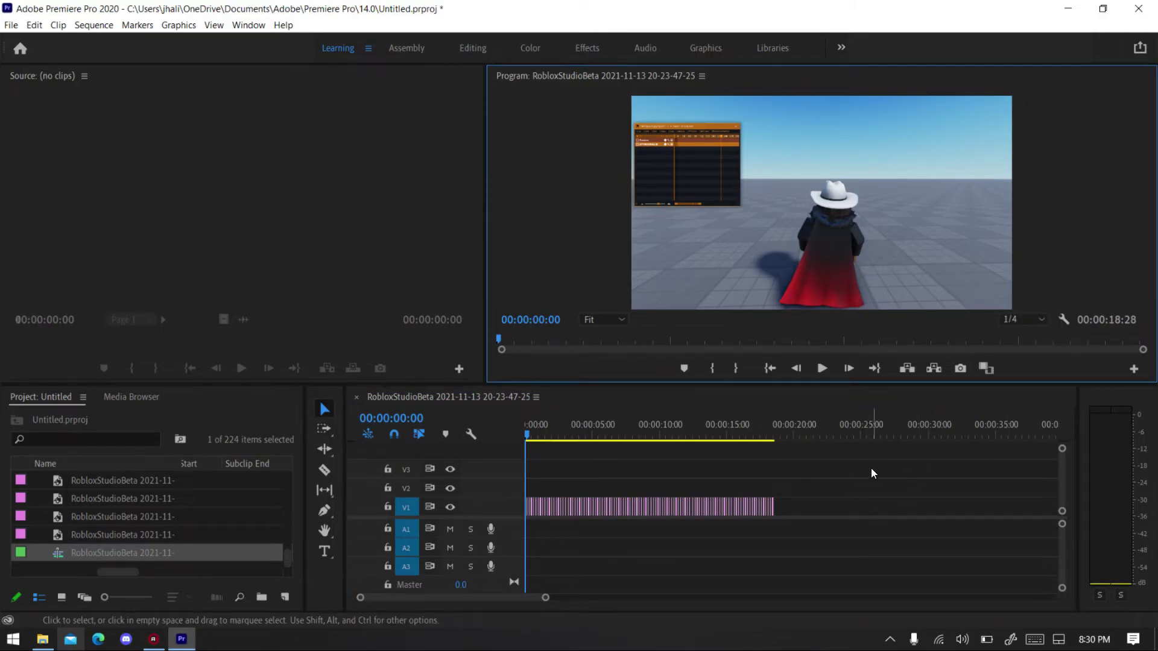
left_click_drag(872, 468, 709, 502)
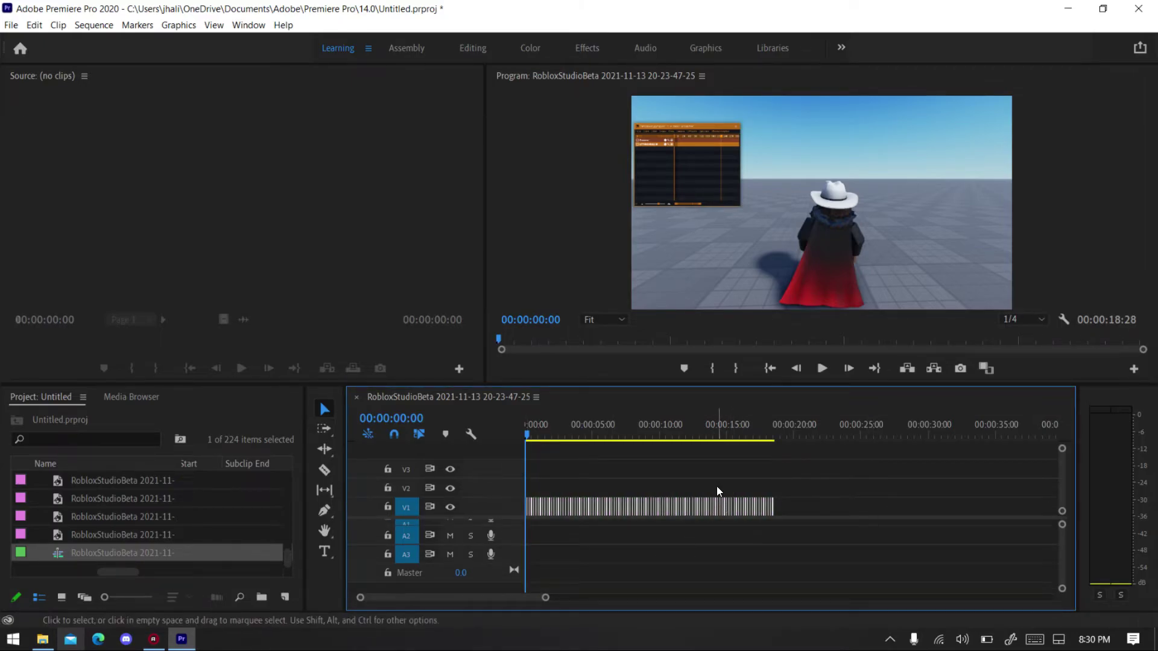
Step: Give the selected V1 clips a Speed/Duration of 00:00:00:01 each
right_click(750, 501)
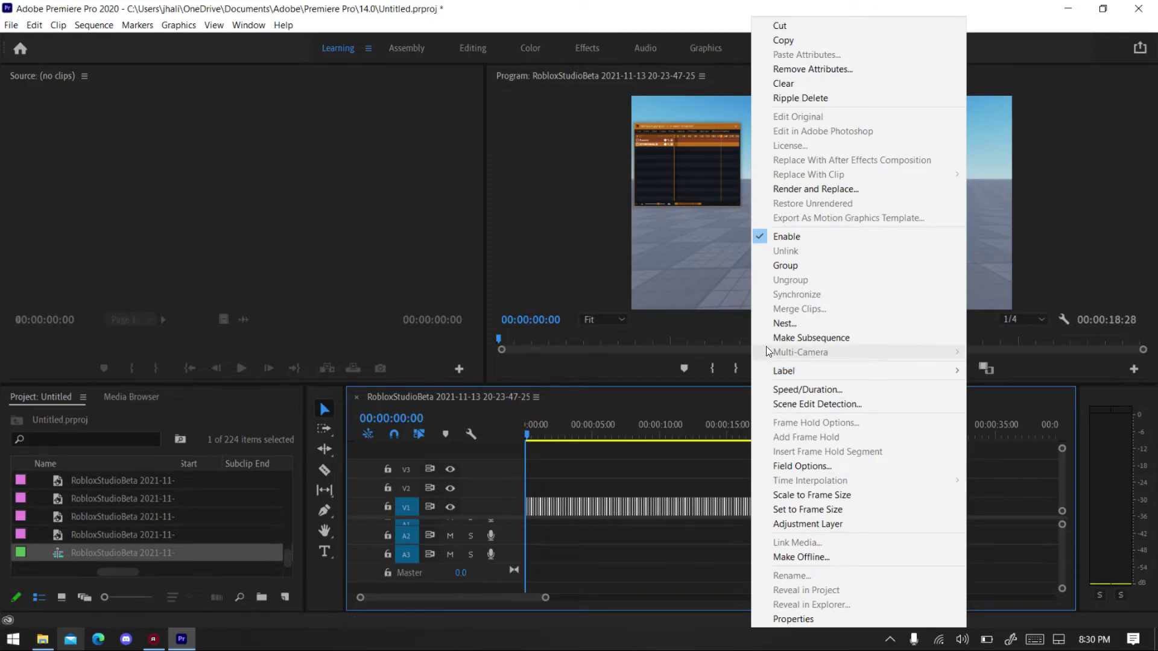
left_click(810, 392)
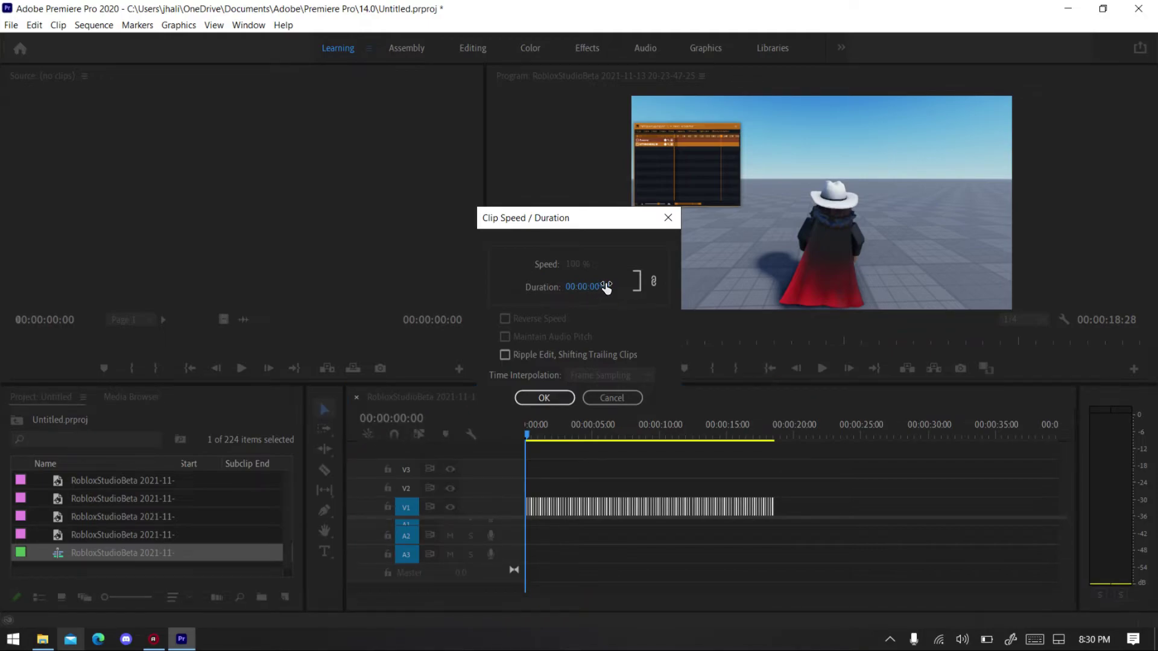
left_click_drag(606, 288, 324, 289)
left_click(567, 291)
left_click(625, 325)
left_click(551, 397)
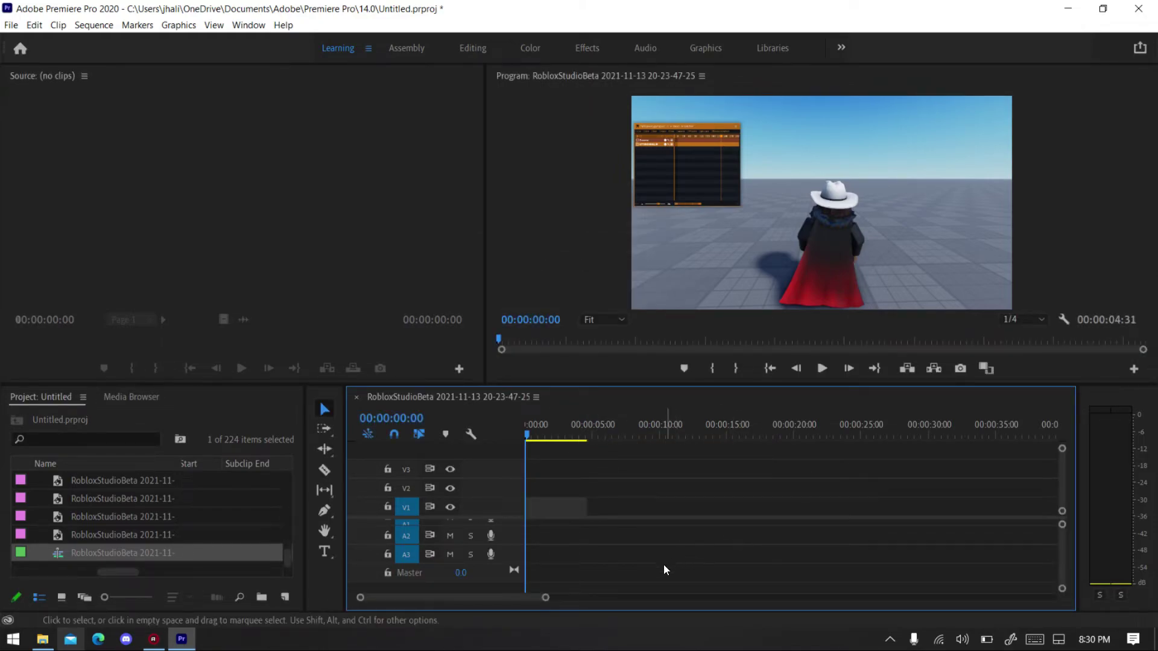
Step: Zoom the timeline in, play the 00:00:04:31 sequence, and stop playback
left_click_drag(547, 598, 458, 577)
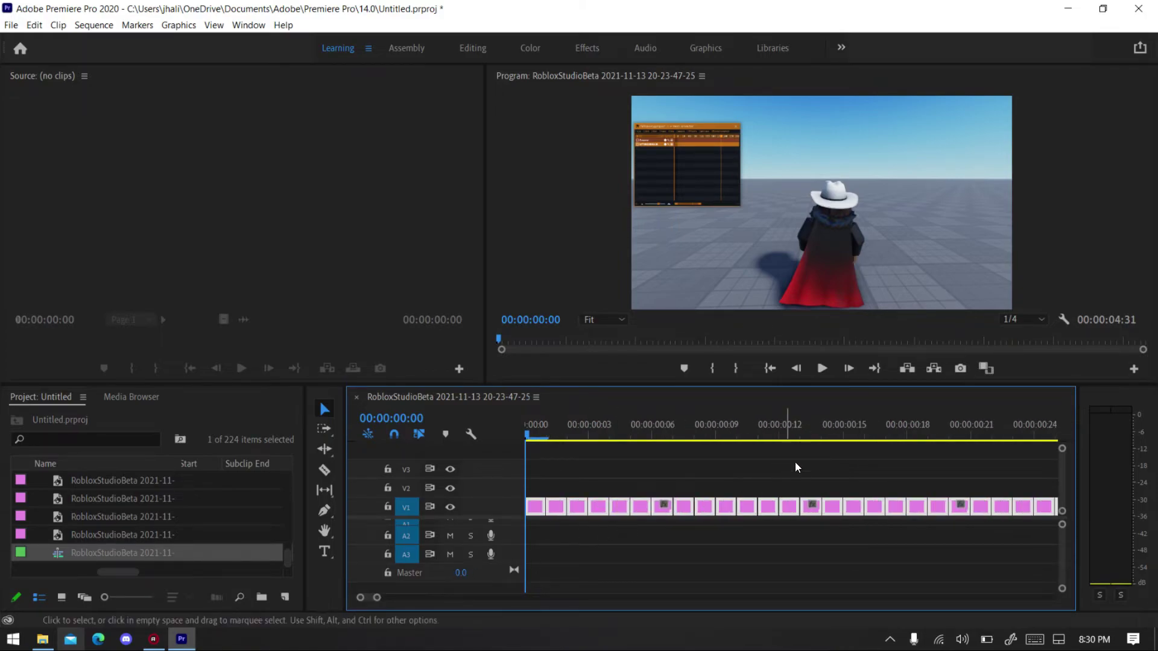
left_click(825, 374)
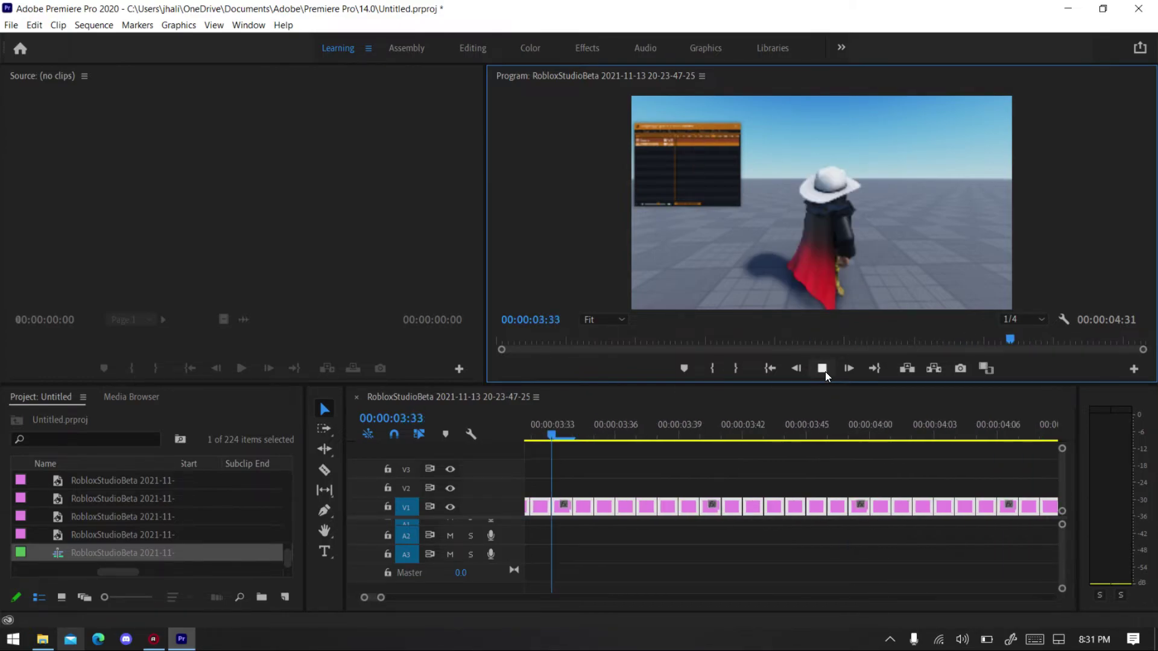
left_click(825, 372)
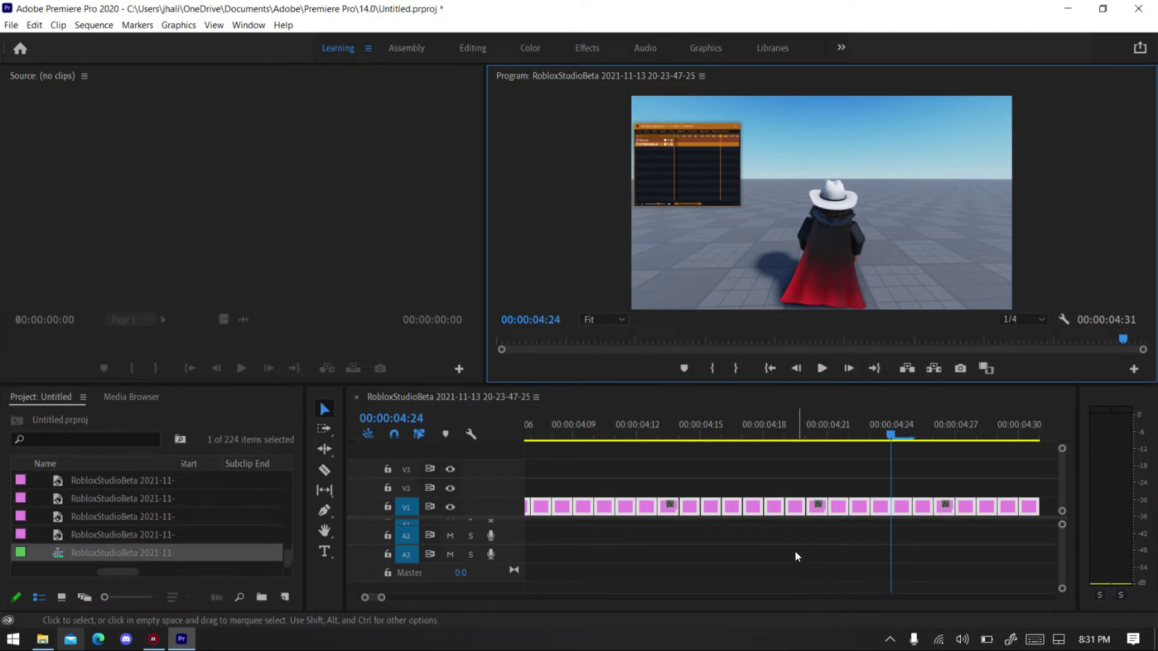
left_click(797, 476)
Step: Select all the RobloxStudioBeta frame clips on V1 and apply Set to Frame Size
key("ctrl+a")
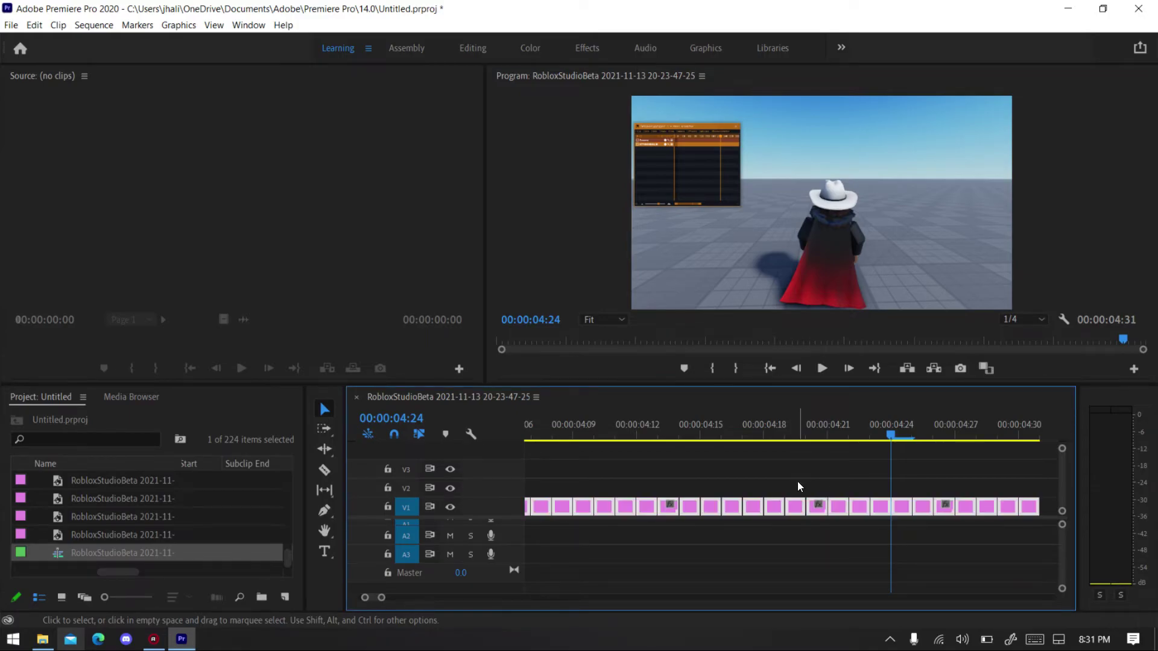
right_click(796, 498)
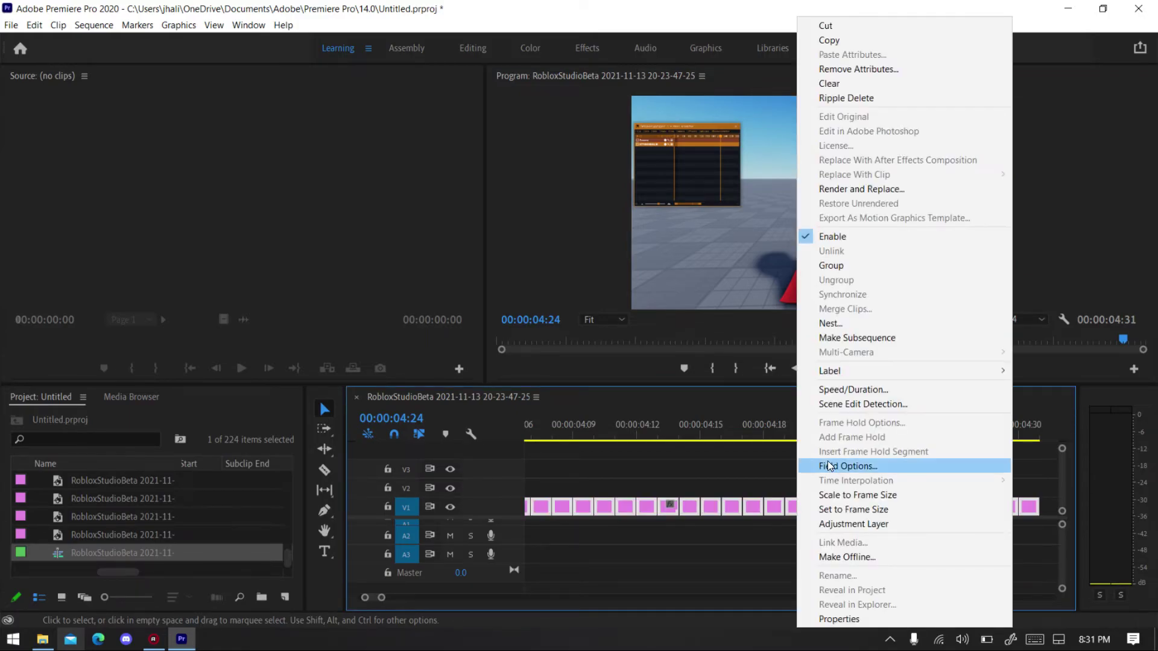
left_click(850, 509)
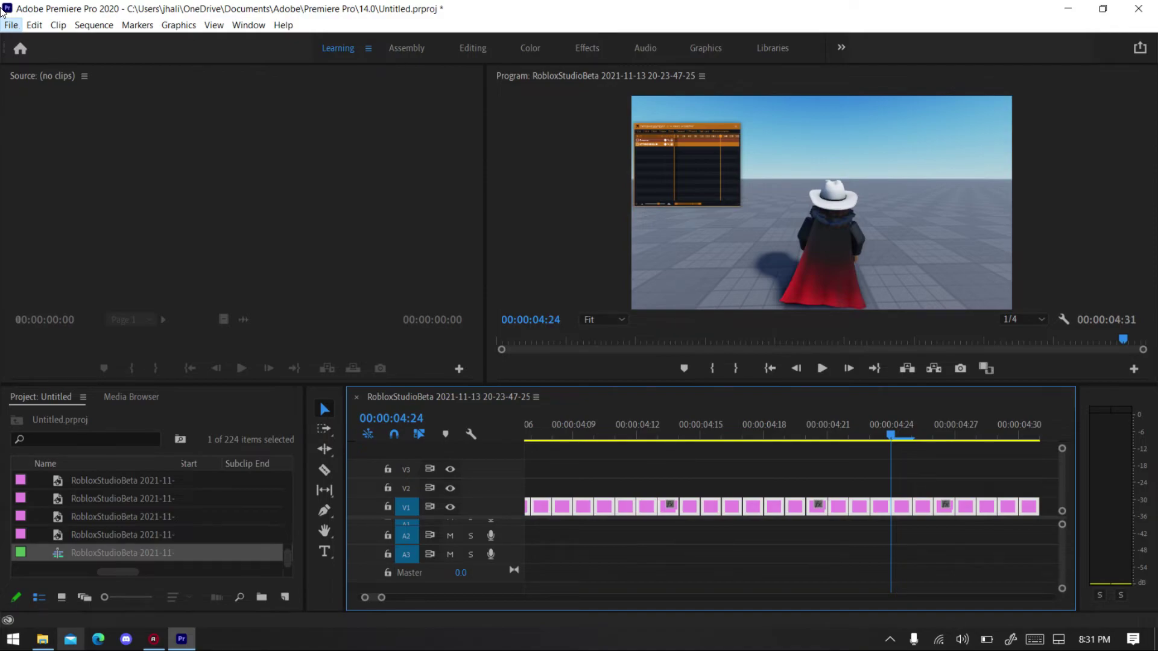
Step: Open File > Export > Media for the sequence and bring up the Source Range choices
left_click(12, 26)
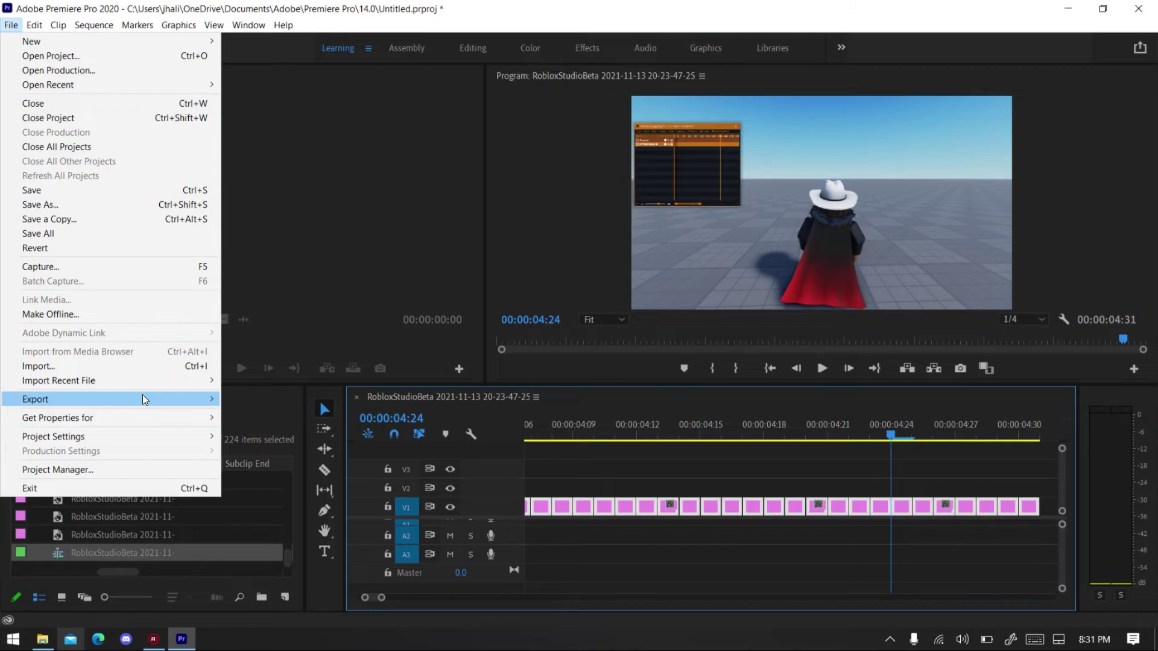
mouse_move(145, 399)
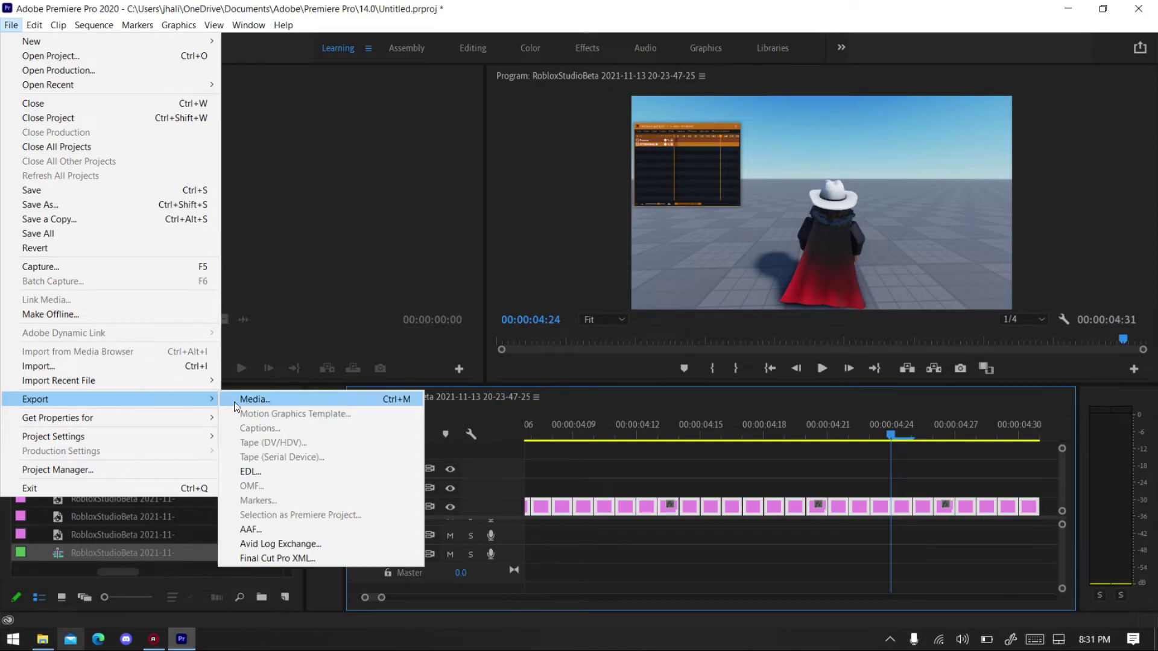
left_click(254, 400)
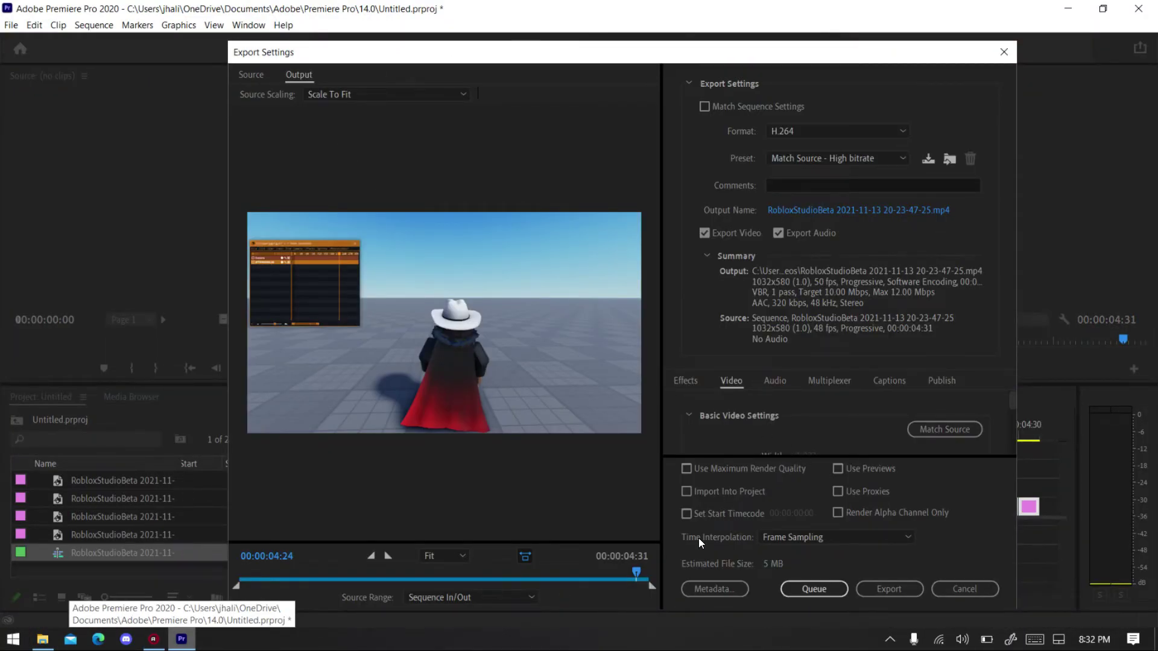
left_click(440, 596)
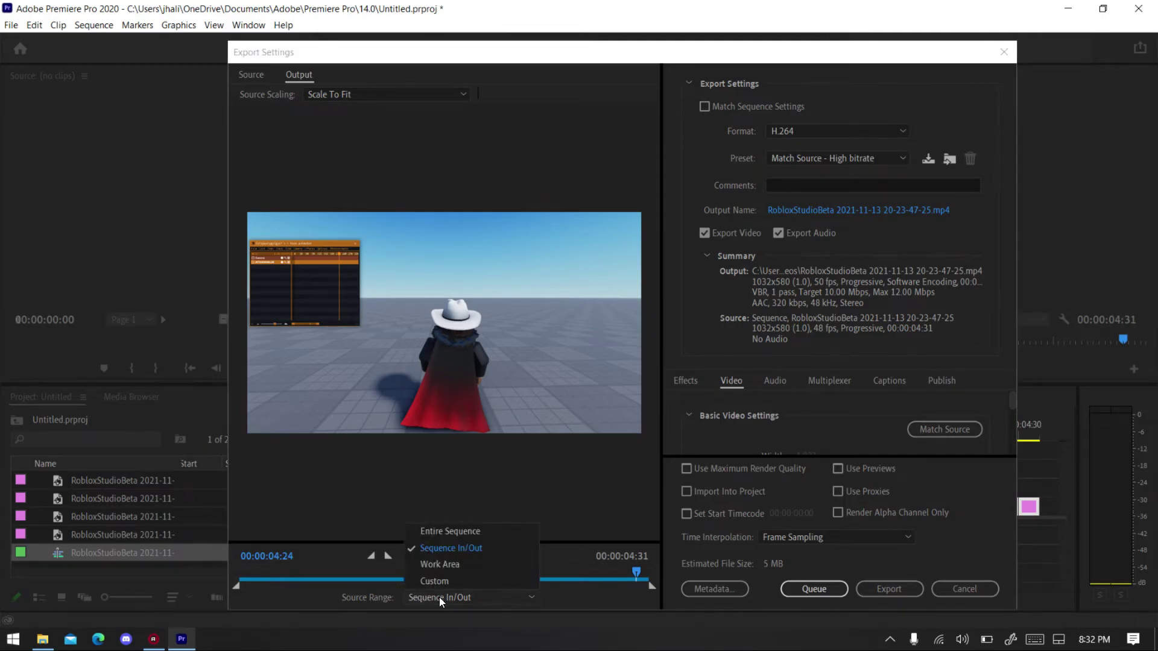
Step: Keep the export range at Sequence In/Out and the format at H.264
left_click(461, 547)
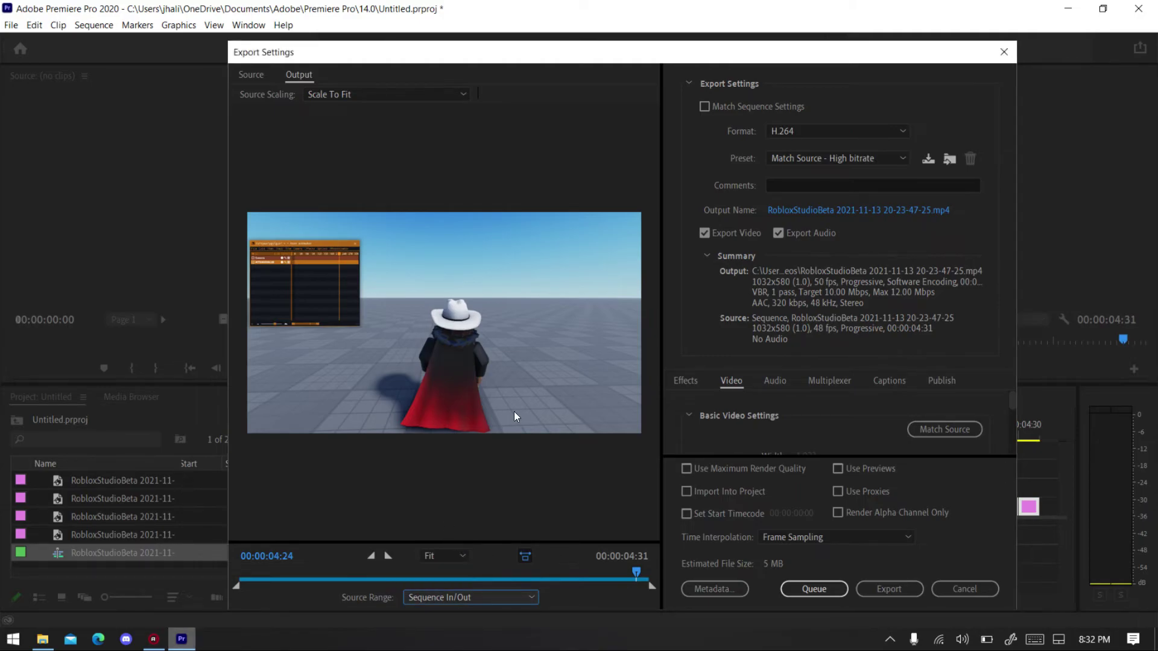
left_click(797, 135)
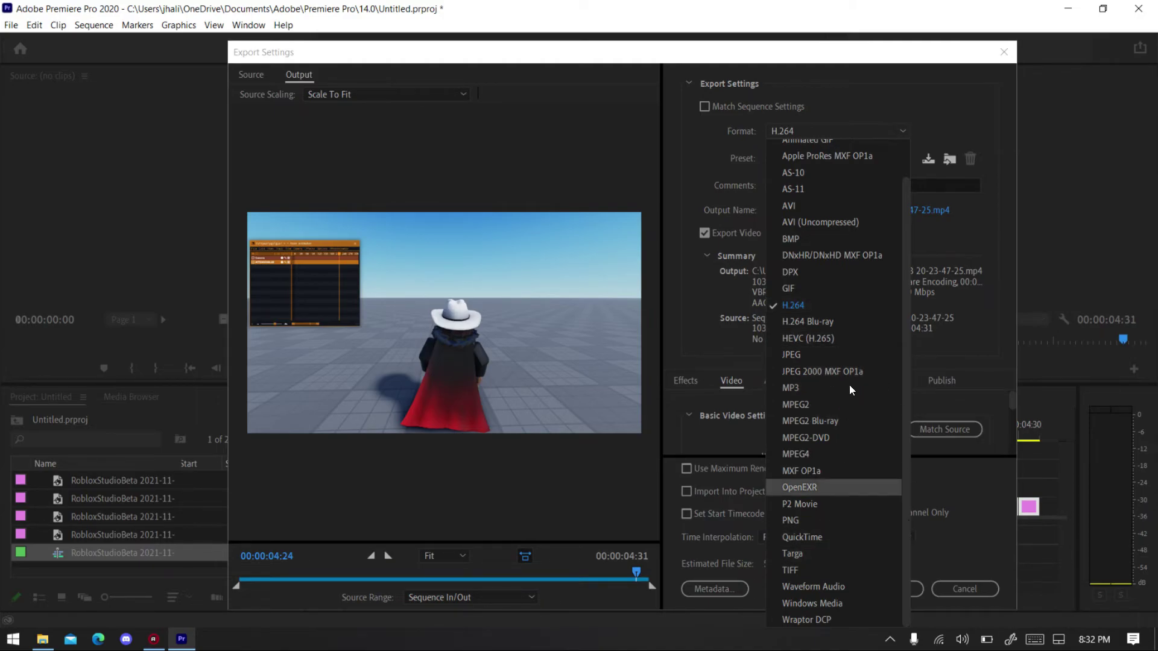
left_click(697, 127)
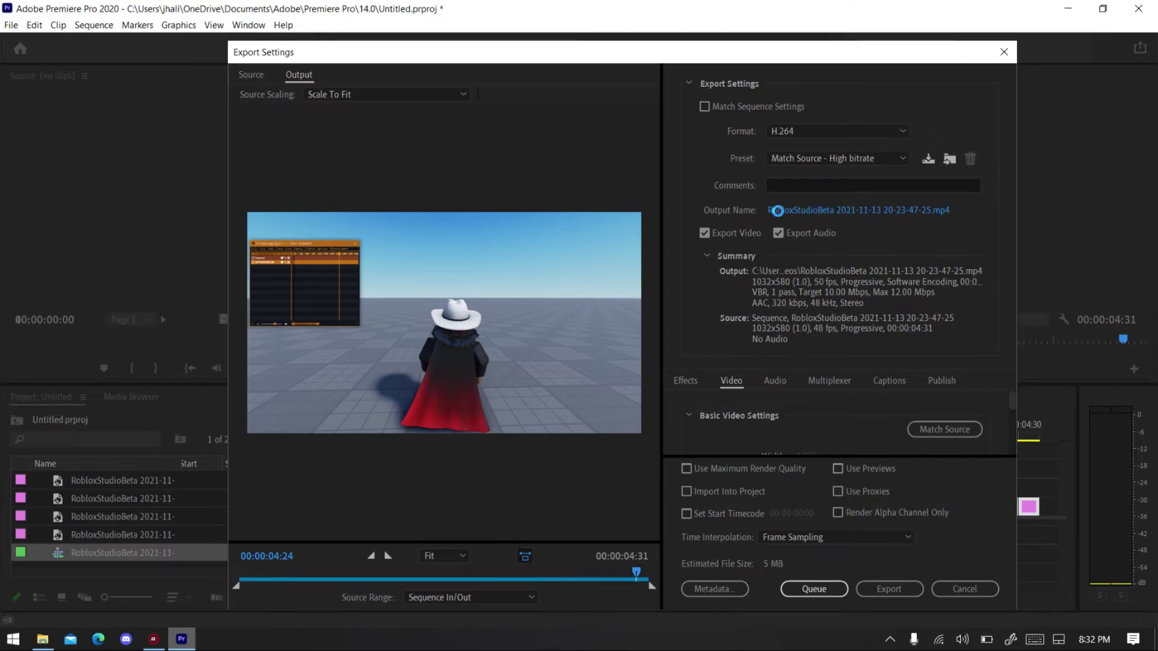
left_click(804, 211)
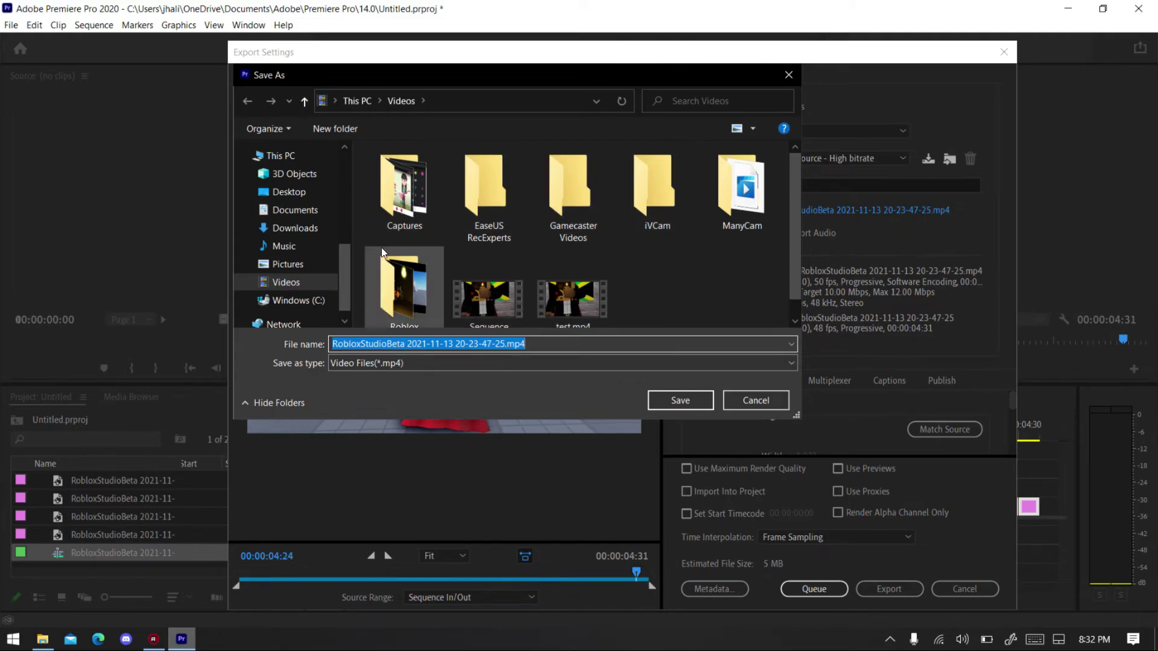
left_click(677, 397)
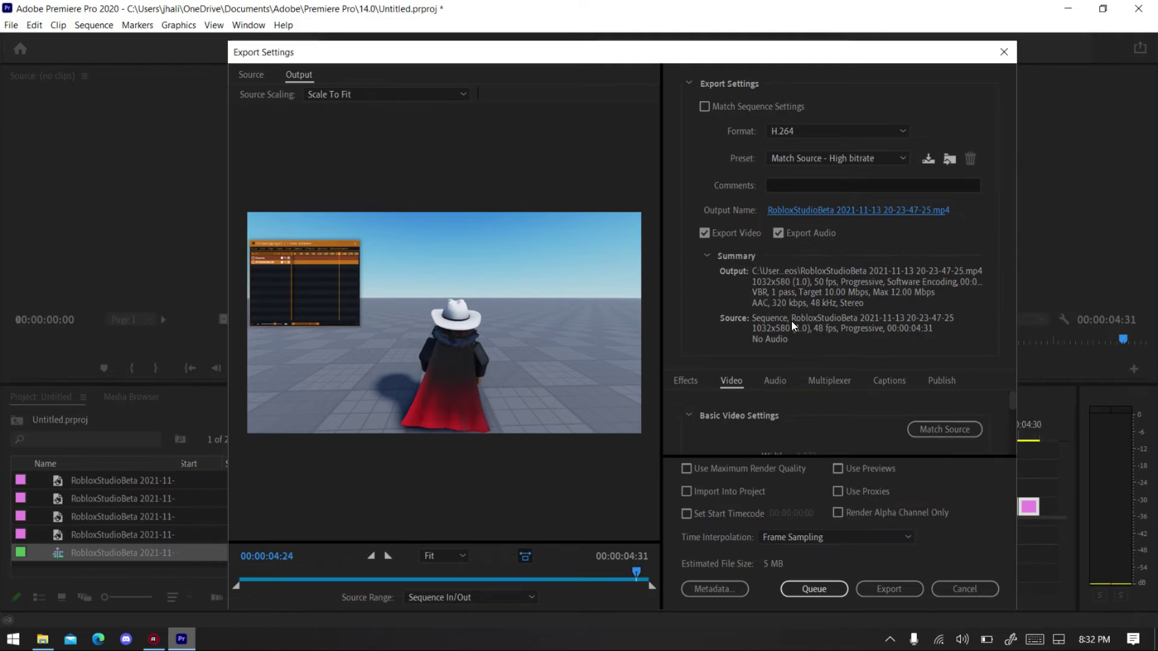
scroll(830, 435, "down", 5)
scroll(831, 435, "down", 6)
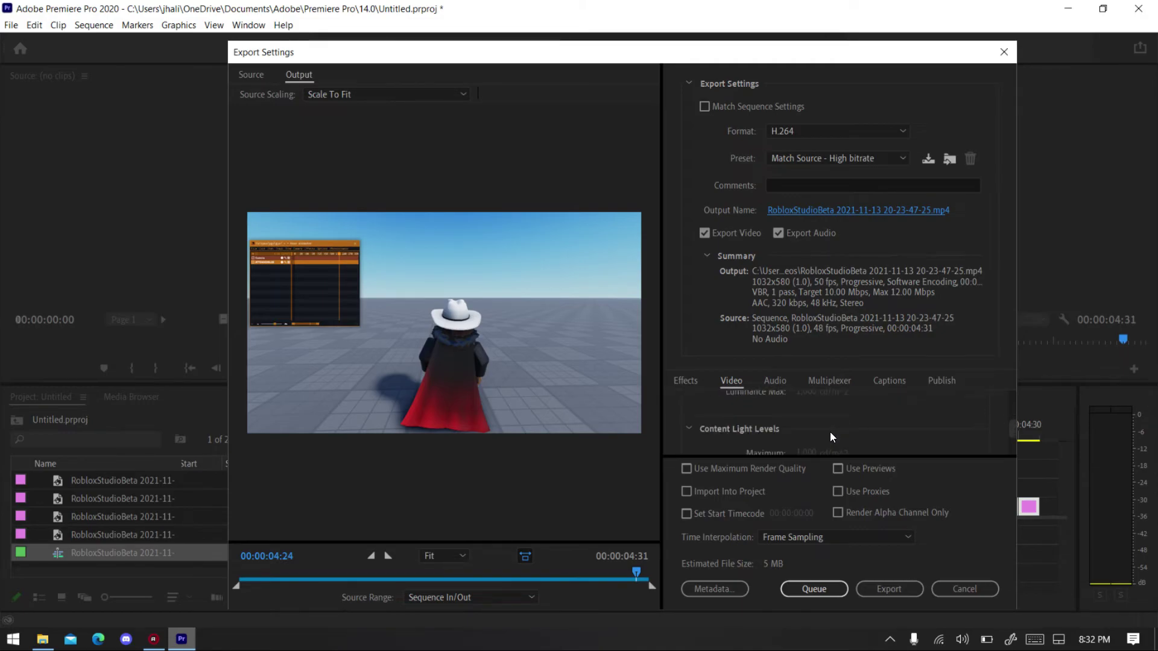
scroll(830, 436, "down", 2)
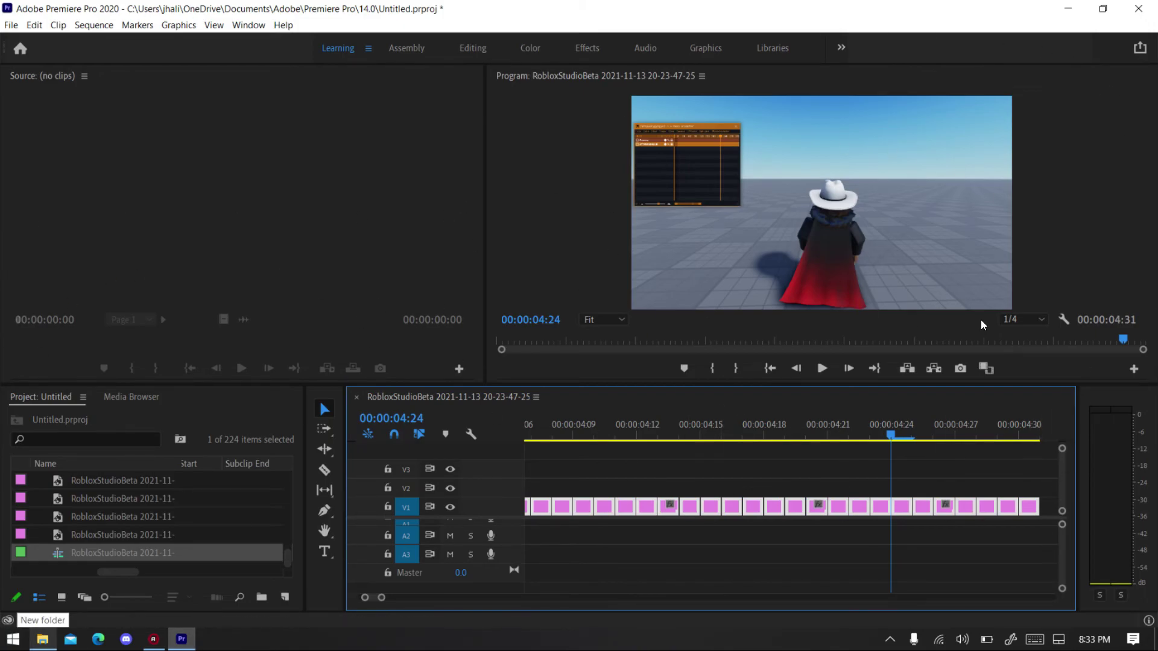
Step: Check the PNG frames folder in Explorer, then quit Premiere Pro, declining to save the Untitled project
key("alt+Tab")
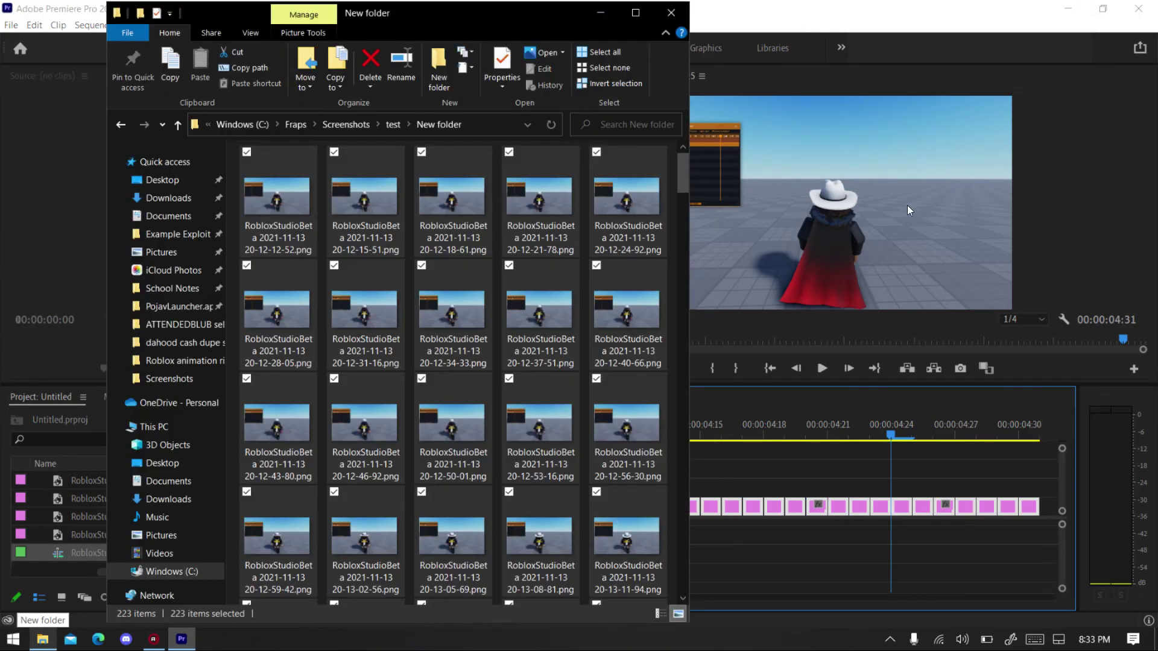
key("alt+Tab")
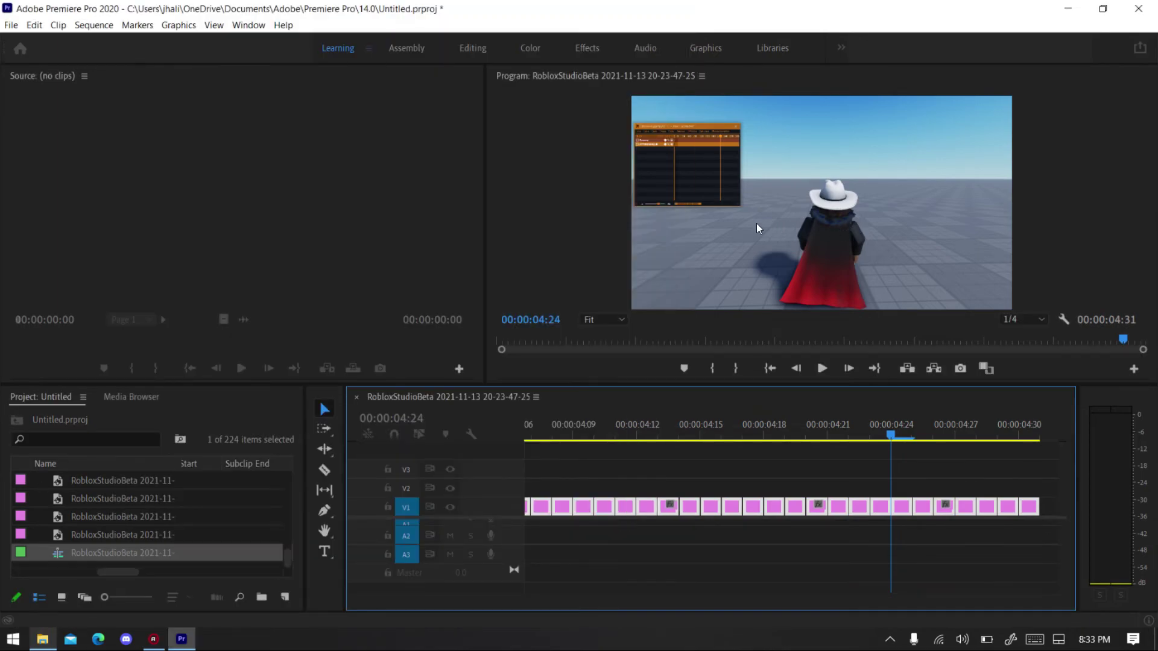
key("alt+F4")
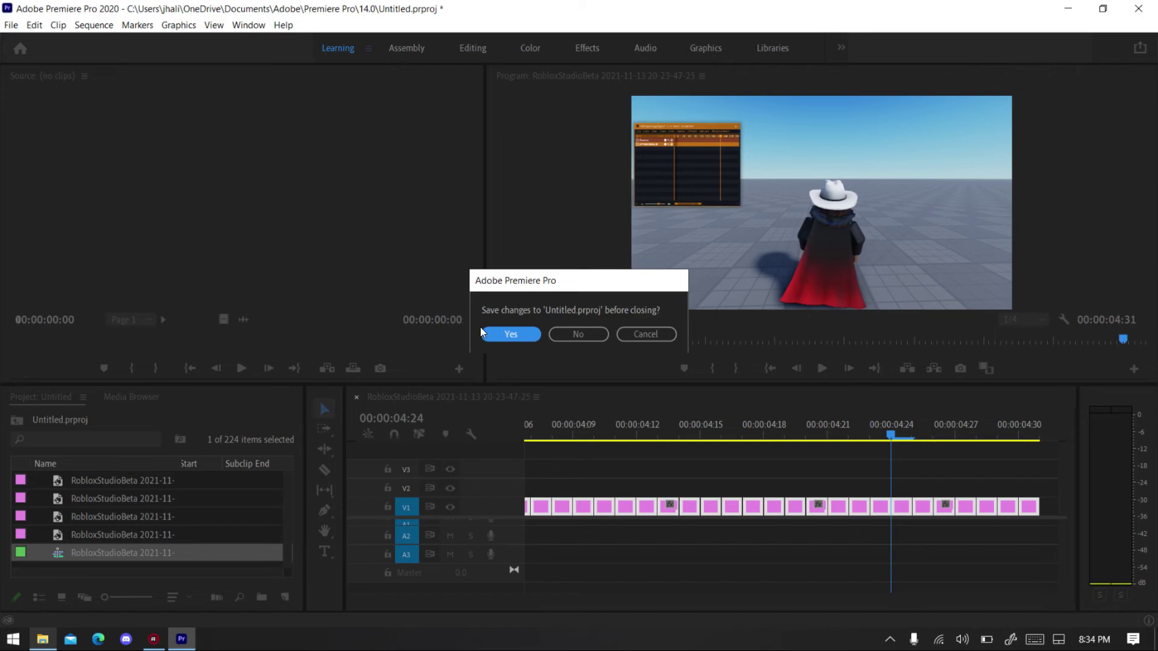
left_click(594, 334)
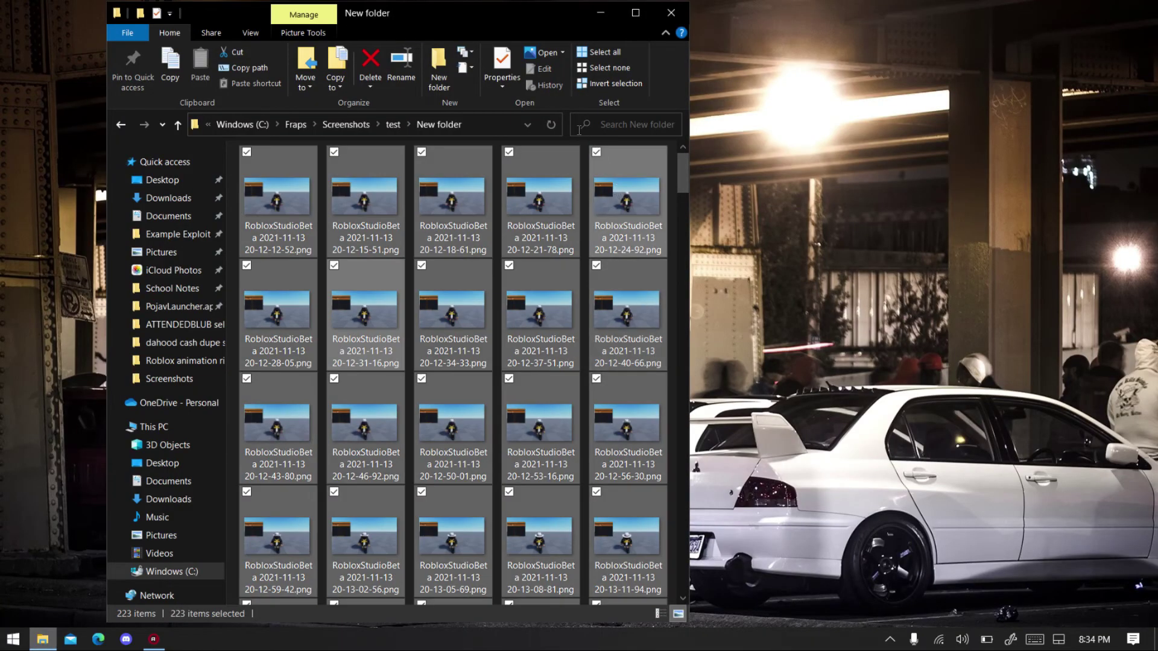
left_click(356, 124)
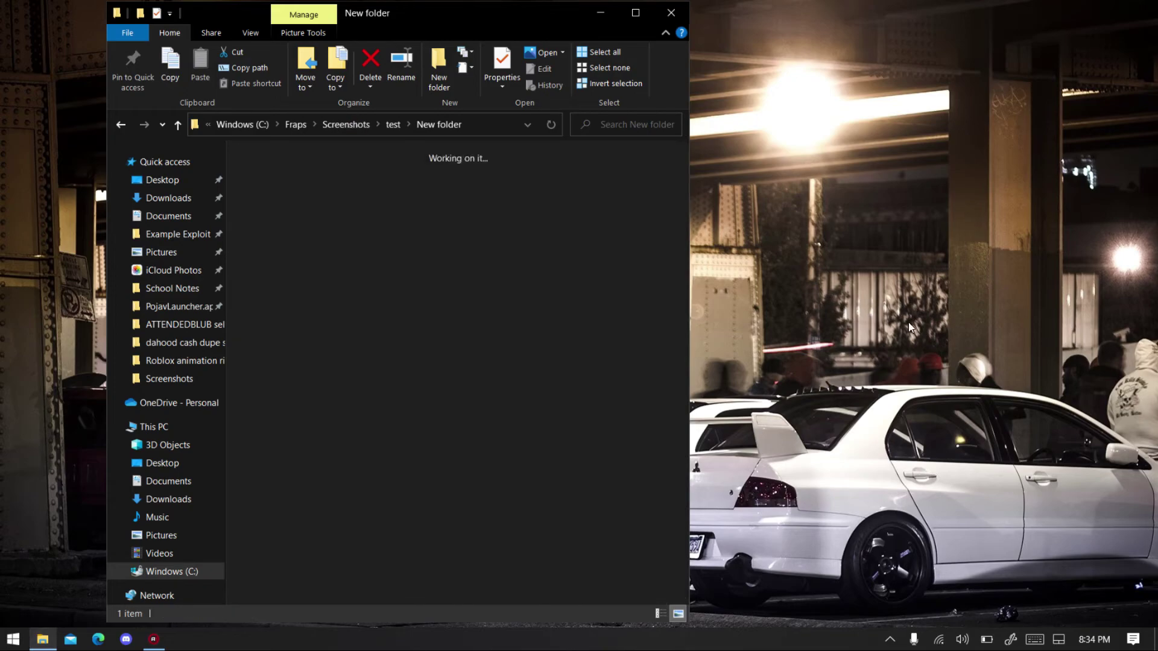
left_click(379, 304)
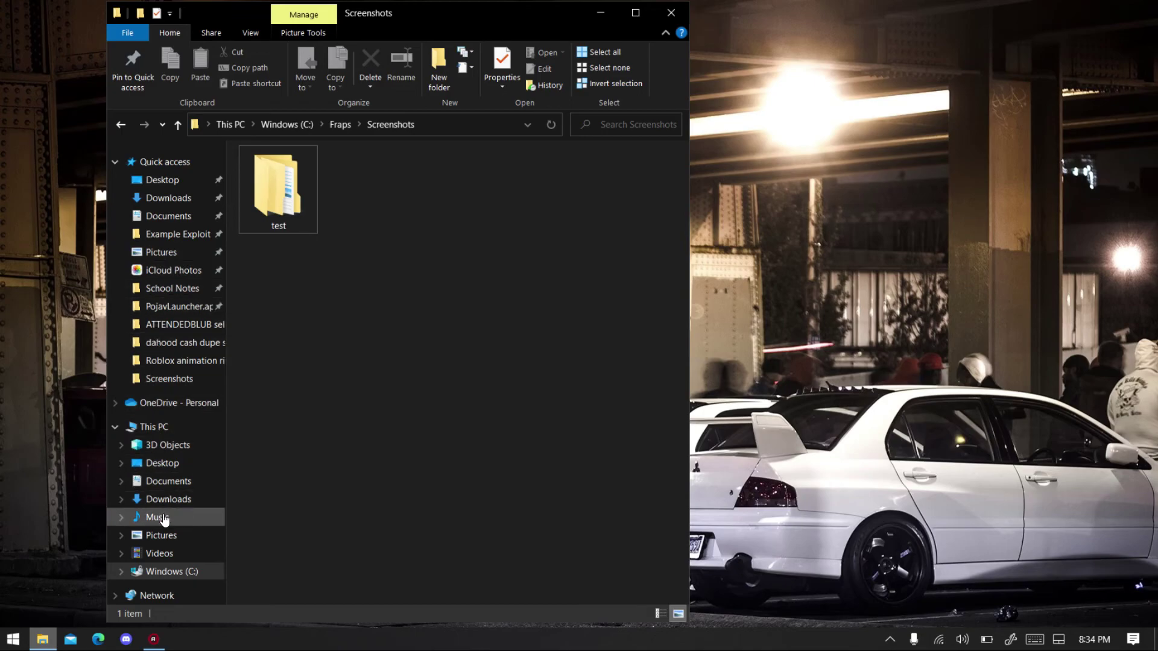
left_click(162, 553)
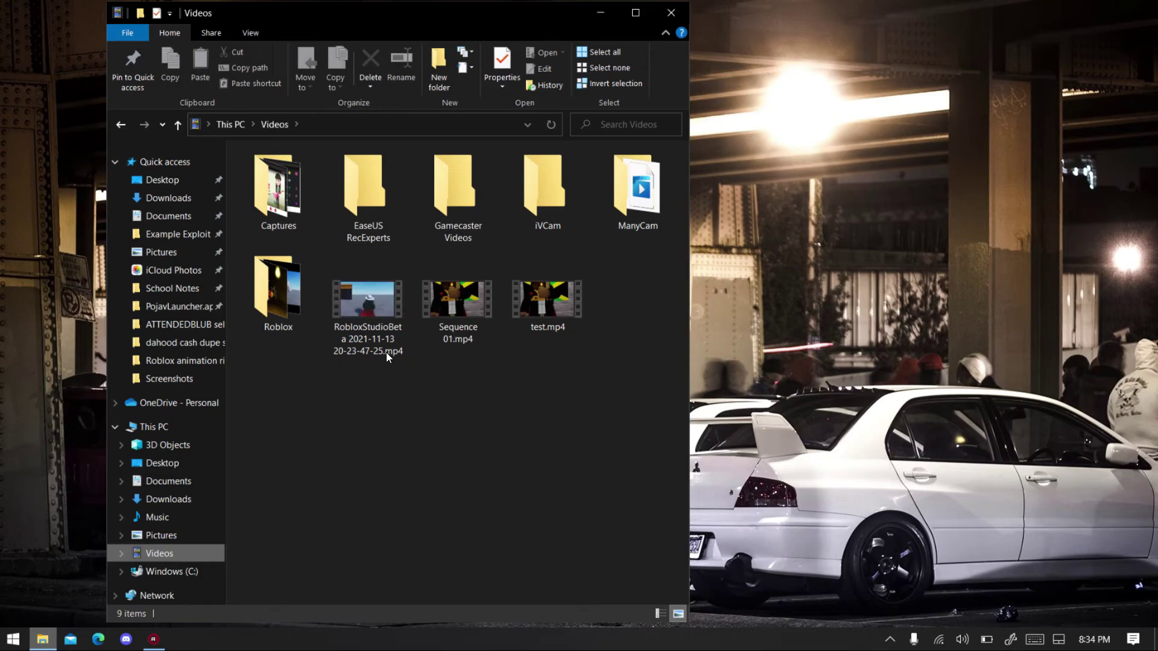
left_click(358, 295)
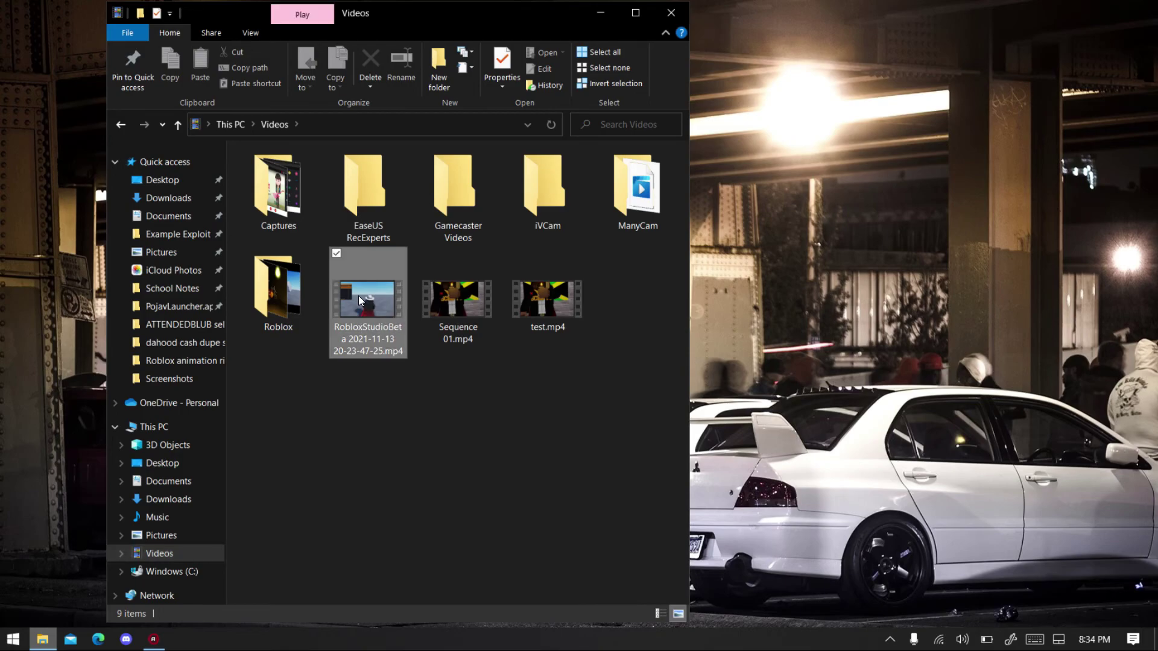
Step: Open the exported MP4 in Movies & TV, rewind it and start playback
double_click(358, 296)
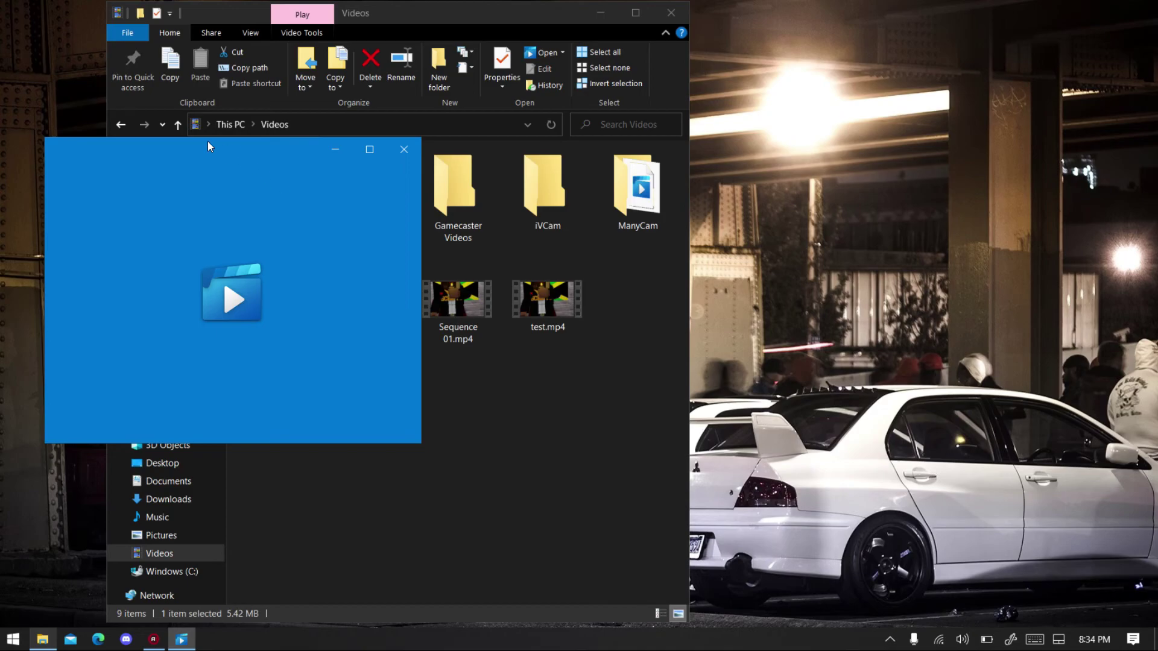
left_click_drag(259, 147, 562, 169)
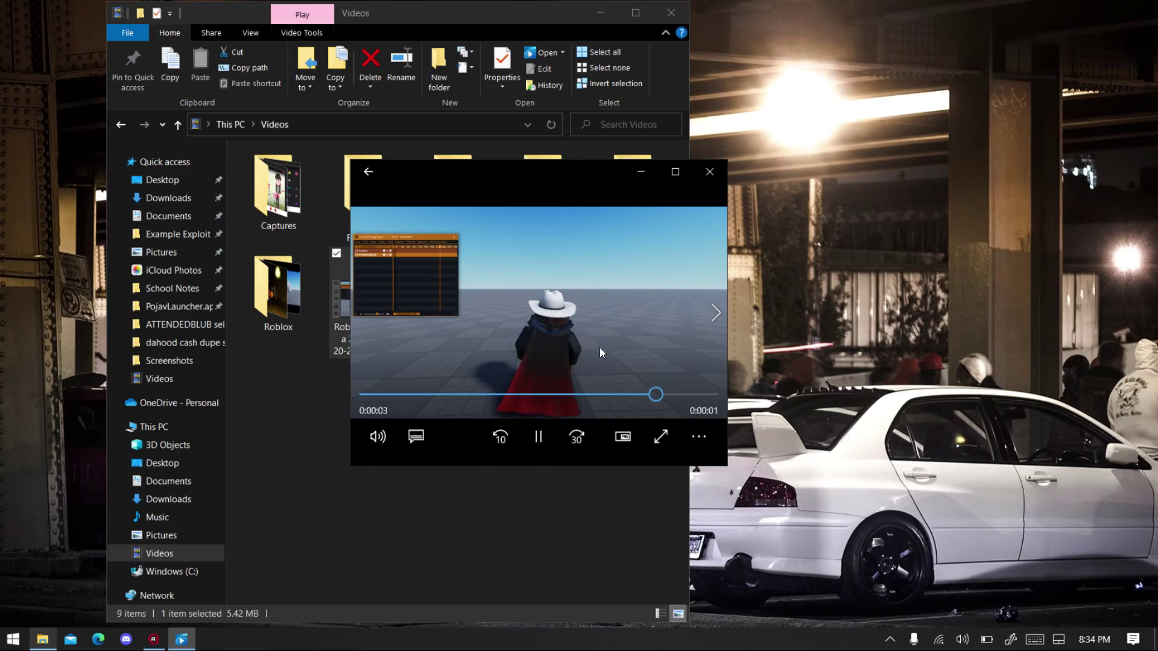
left_click_drag(703, 398, 320, 427)
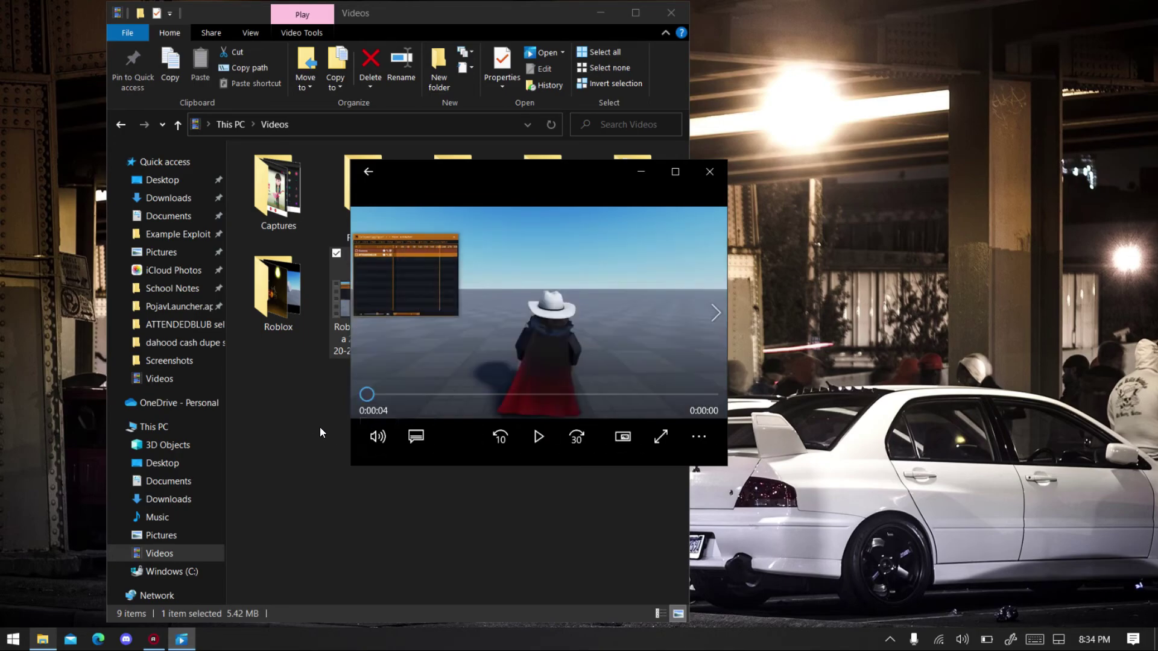
left_click(525, 443)
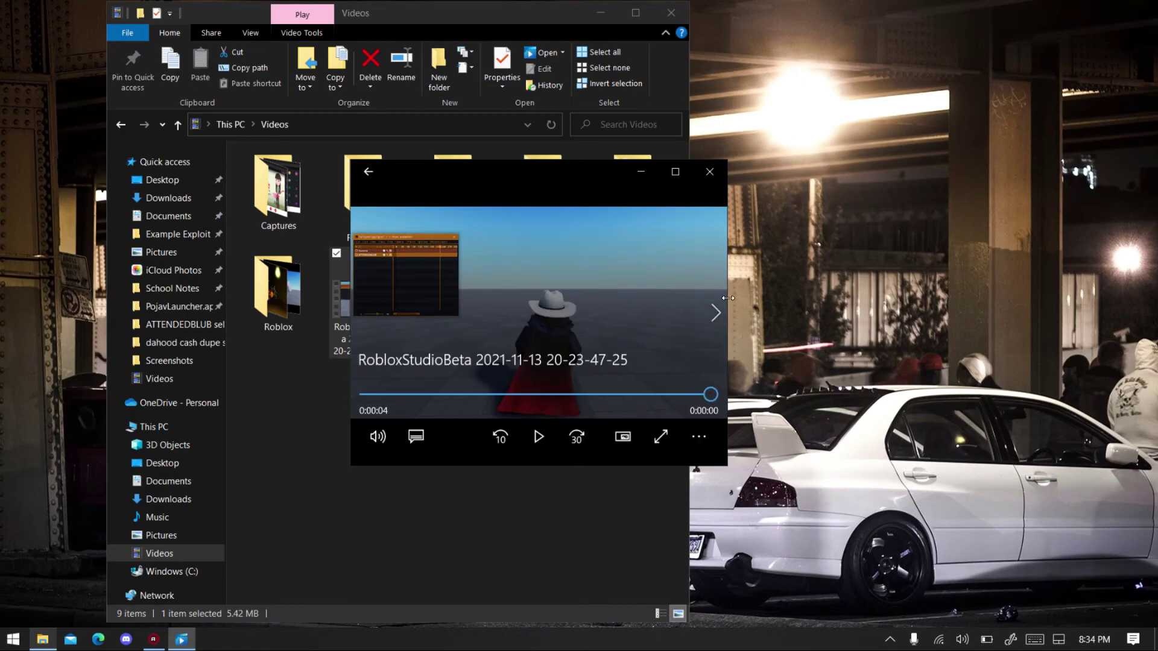
Step: Replay the video full screen from the beginning, then exit full screen and close the player
left_click(674, 174)
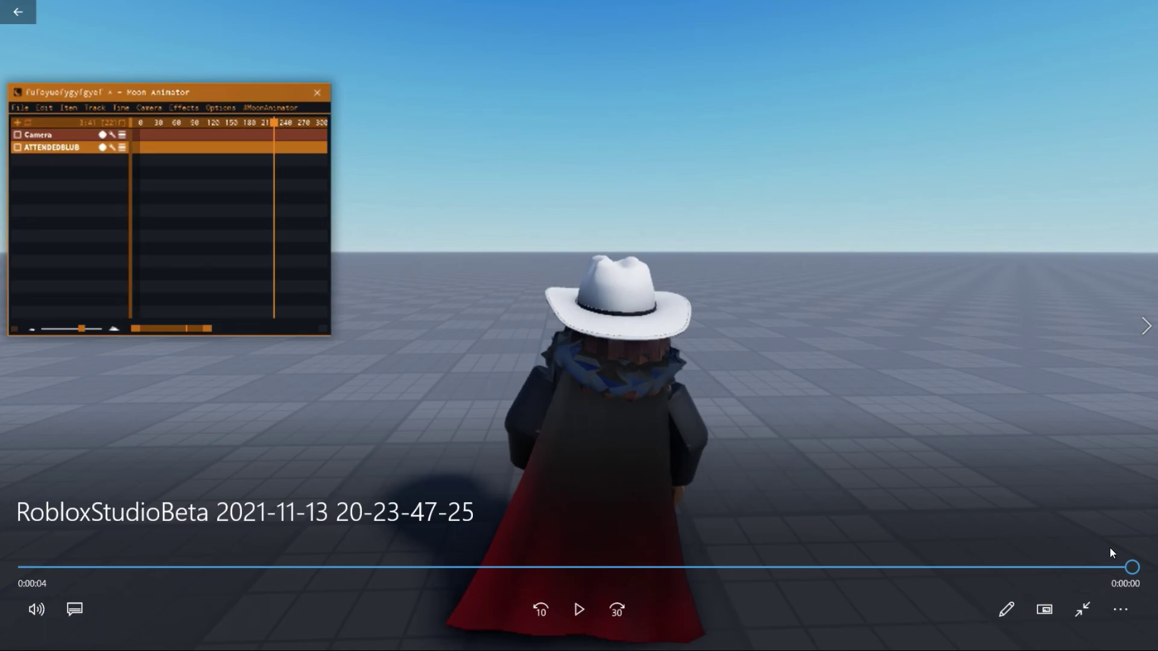
left_click_drag(1132, 572, 4, 525)
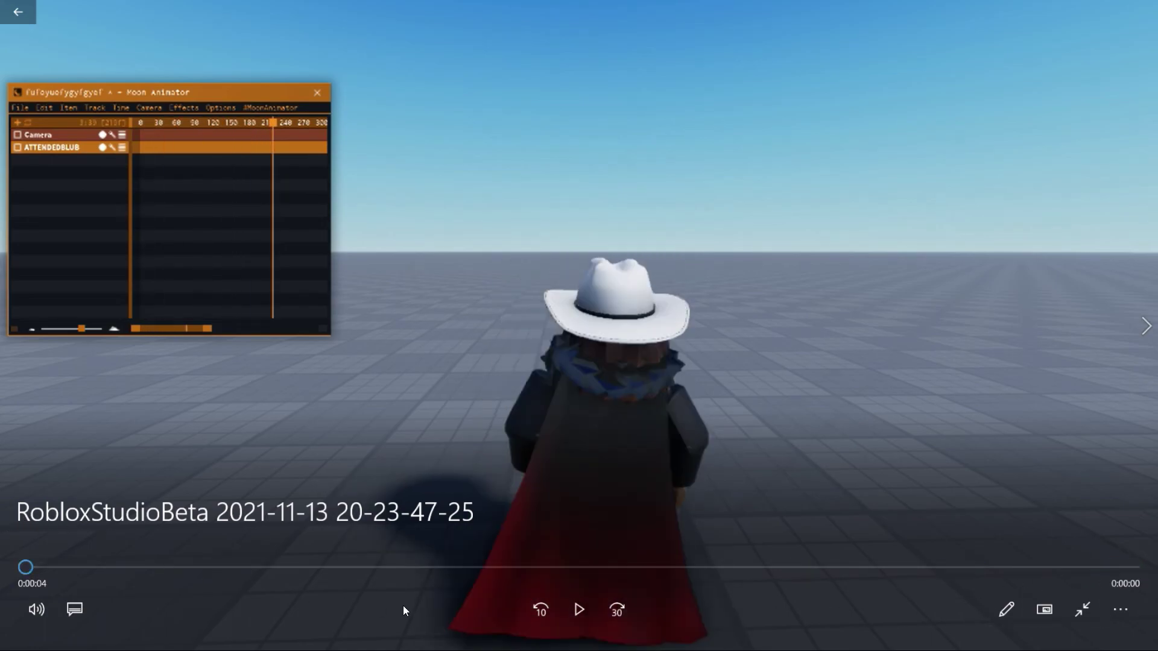
left_click(567, 607)
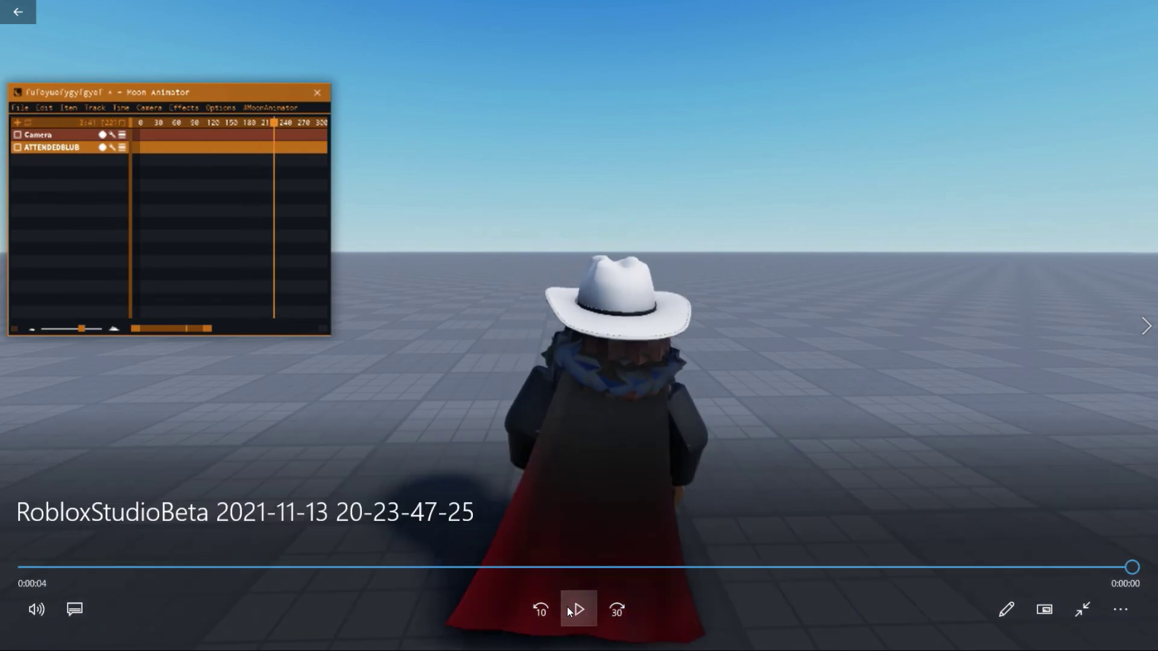
left_click(1082, 610)
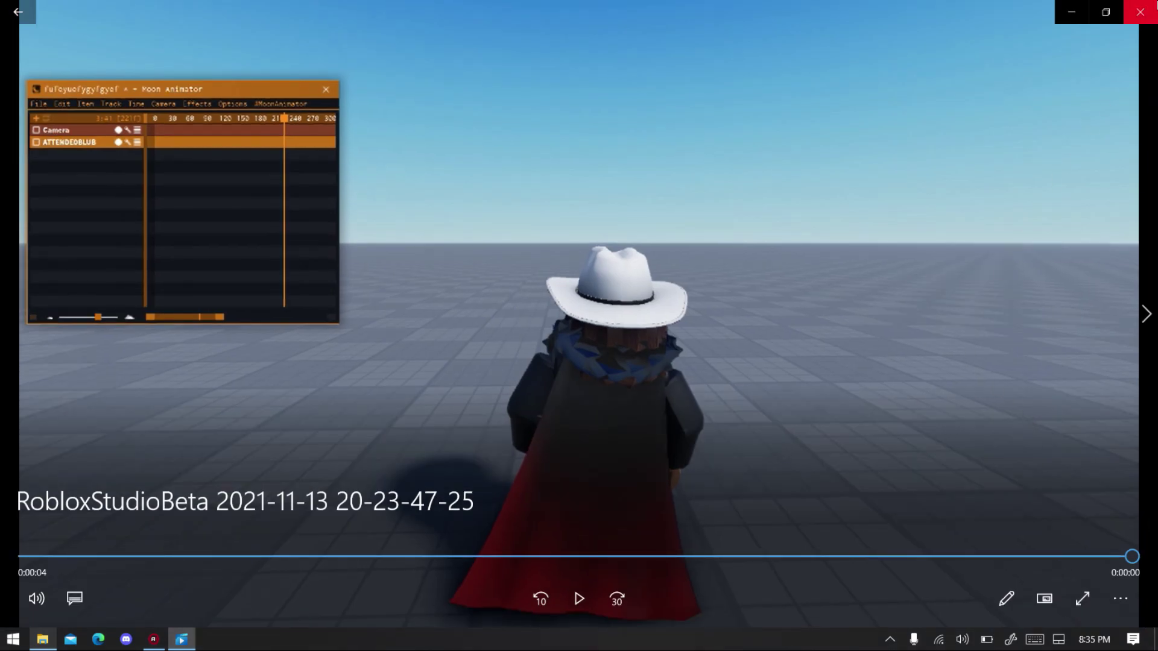
key("alt+F4")
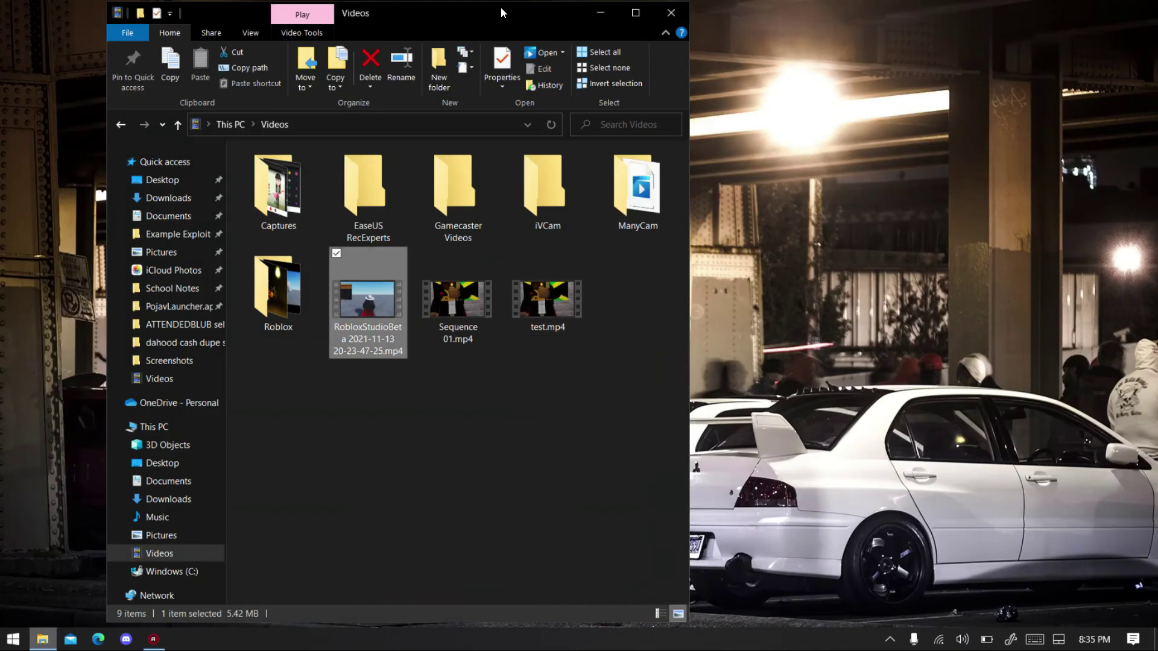
Step: Reposition the Videos window, deselect the exported MP4, and close the window
left_click_drag(500, 6, 1025, 93)
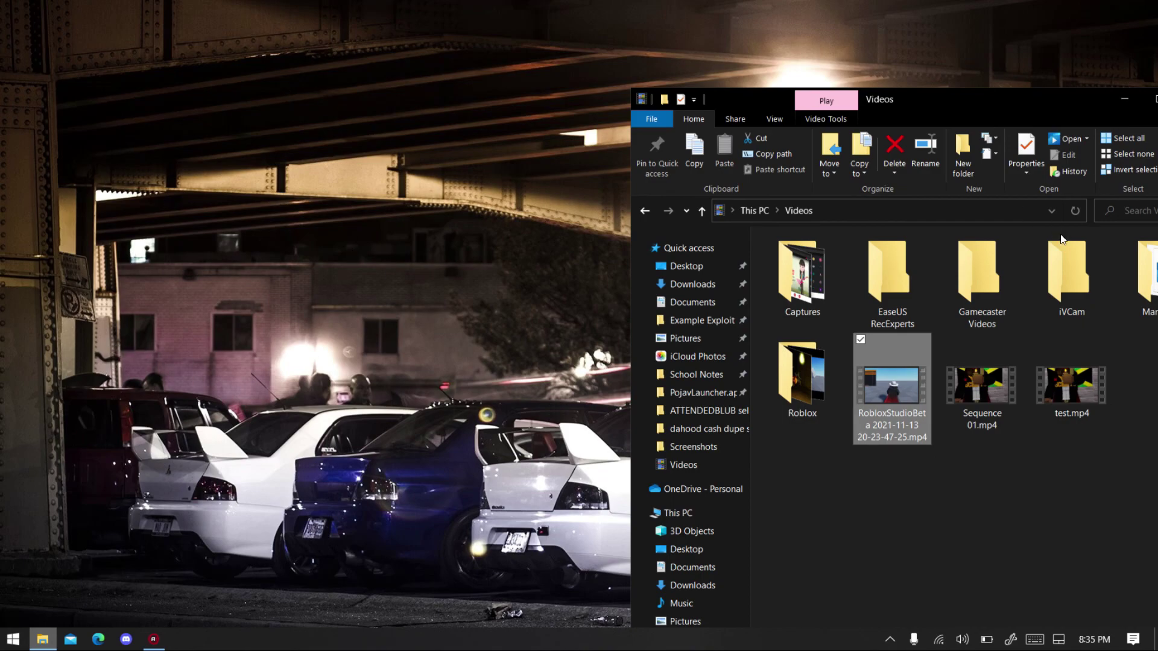
left_click_drag(965, 92, 965, 103)
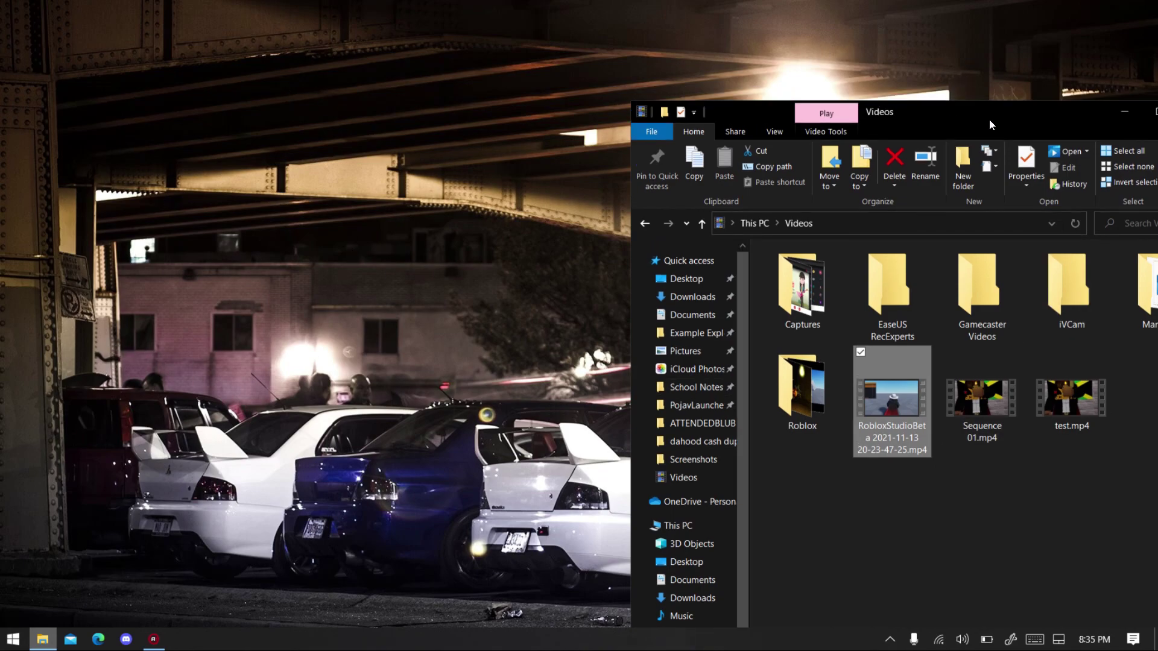
left_click(965, 97)
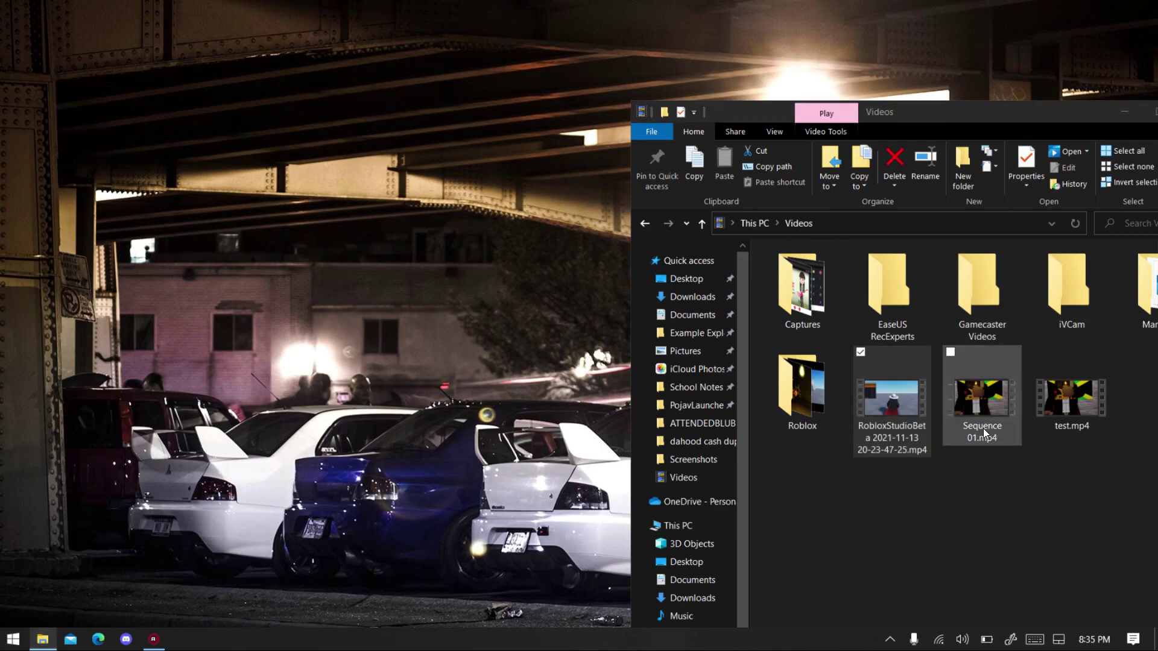
left_click(997, 486)
left_click_drag(1054, 118, 539, 101)
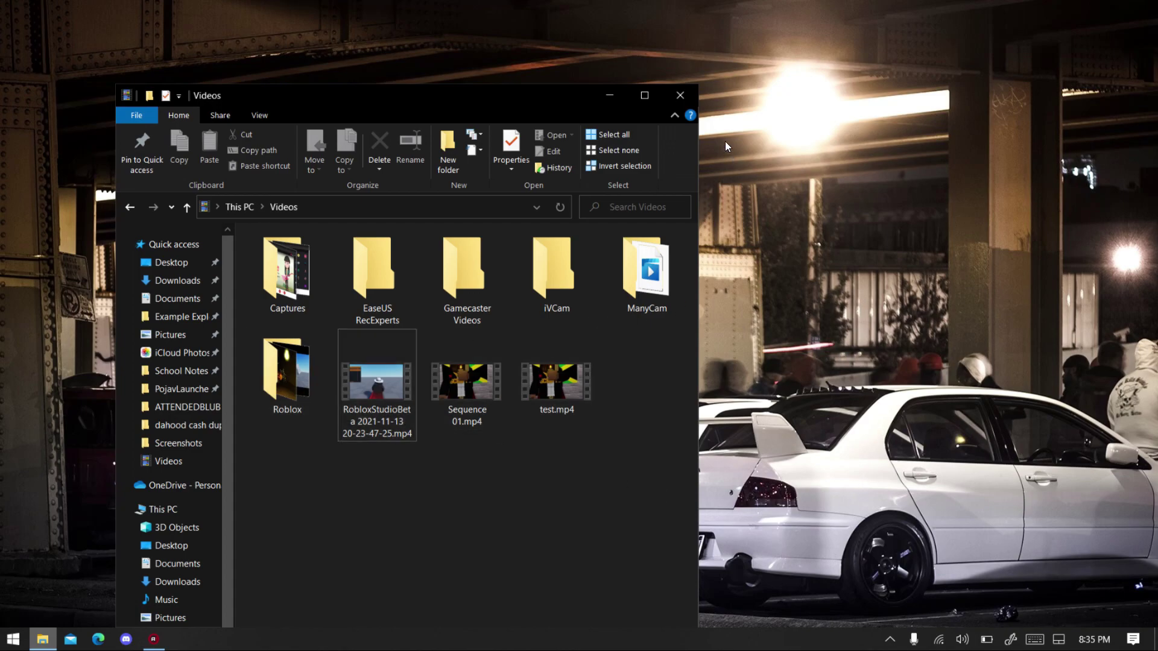
left_click(665, 98)
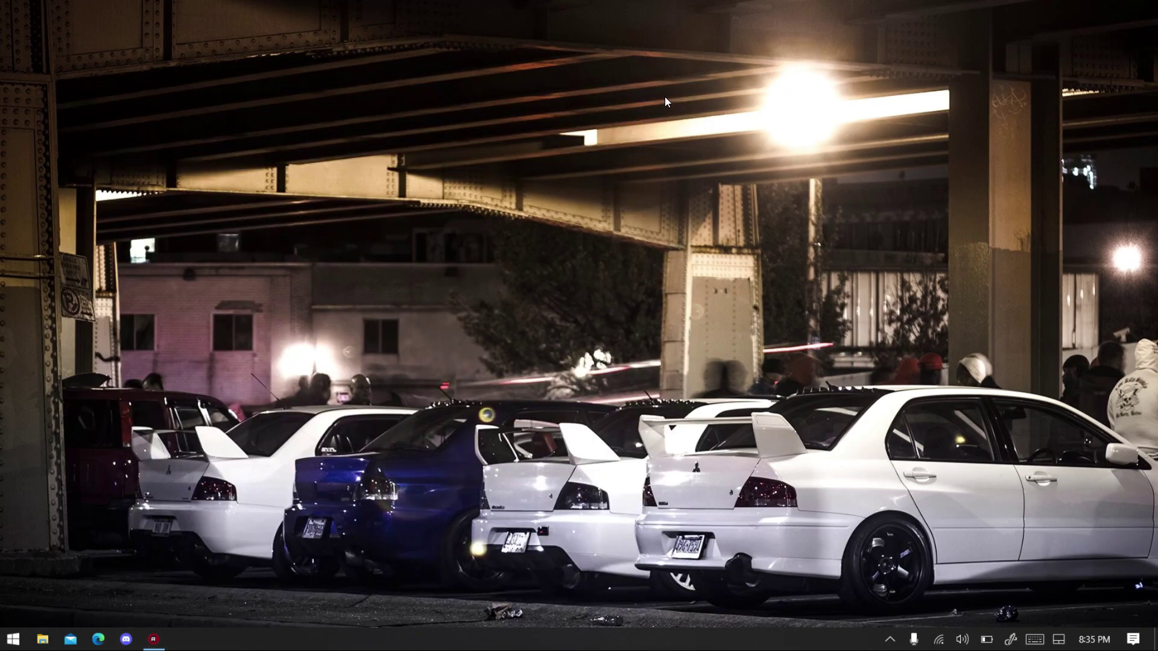